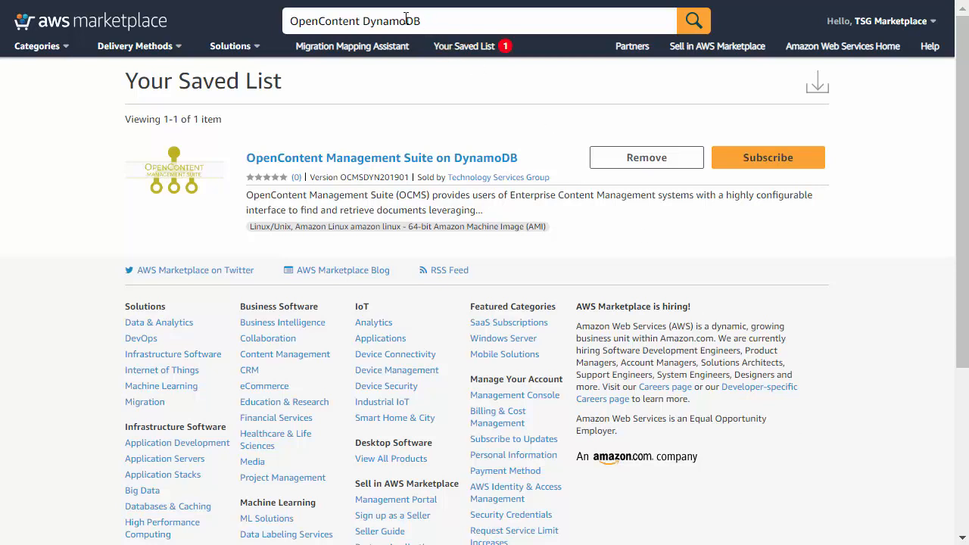
Select the Marketplace search text while the Saved List shows OpenContent Management Suite on DynamoDB
{"action": "left_click_drag", "start_coordinate": [433, 23], "coordinate": [251, 33]}
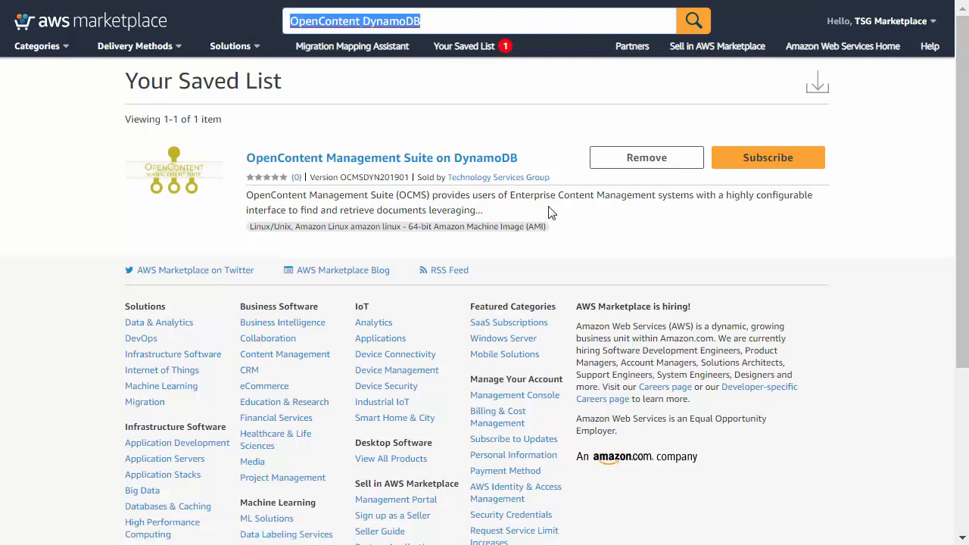
Subscribe to OCMS on DynamoDB and review its 64-bit AMI, version OCMSDYN201901, US East settings
{"action": "left_click", "coordinate": [767, 160]}
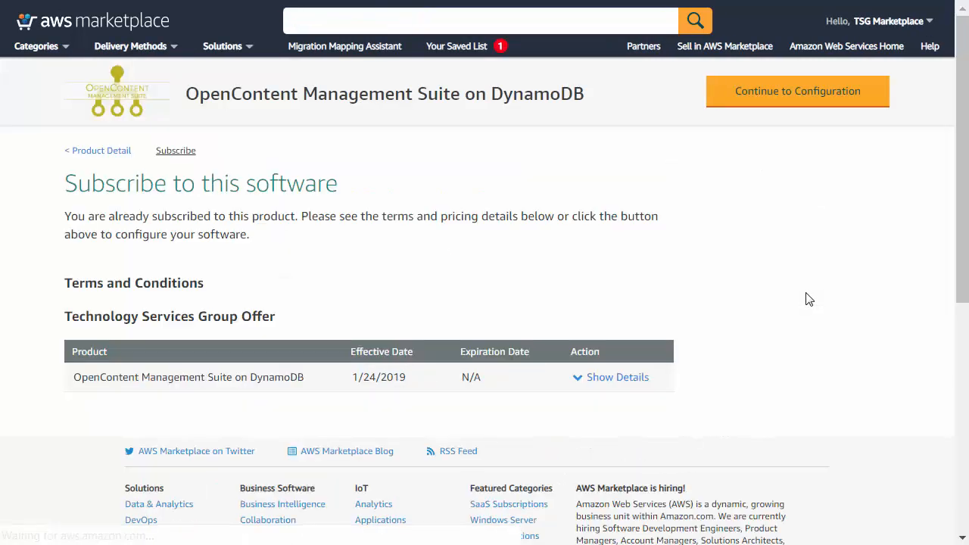
{"action": "left_click", "coordinate": [804, 99]}
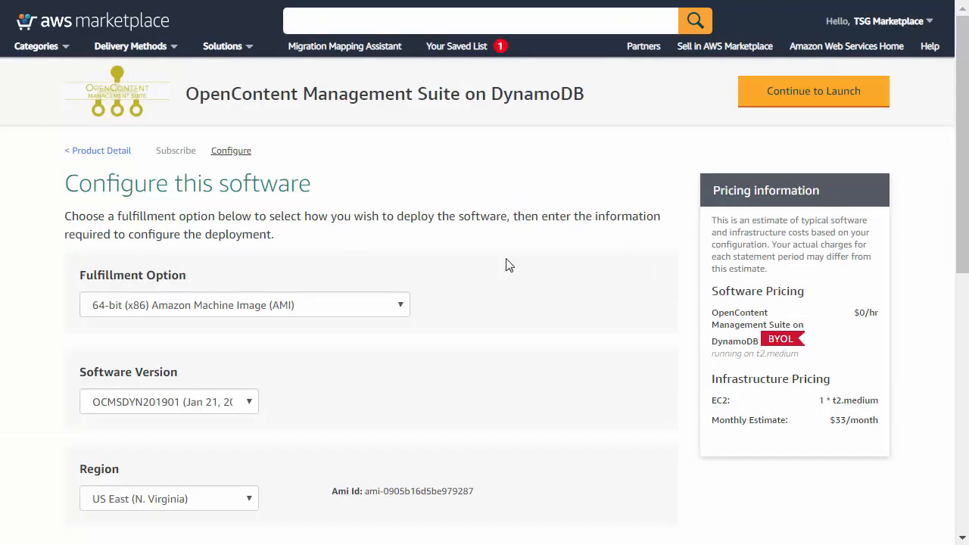
{"action": "scroll", "coordinate": [579, 300], "scroll_direction": "down", "scroll_amount": 1}
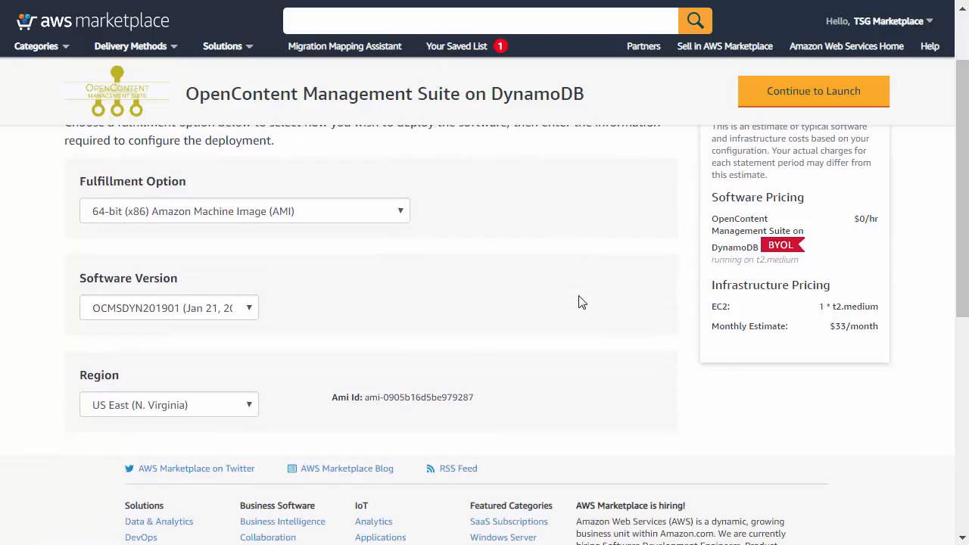
{"action": "scroll", "coordinate": [580, 301], "scroll_direction": "up", "scroll_amount": 1}
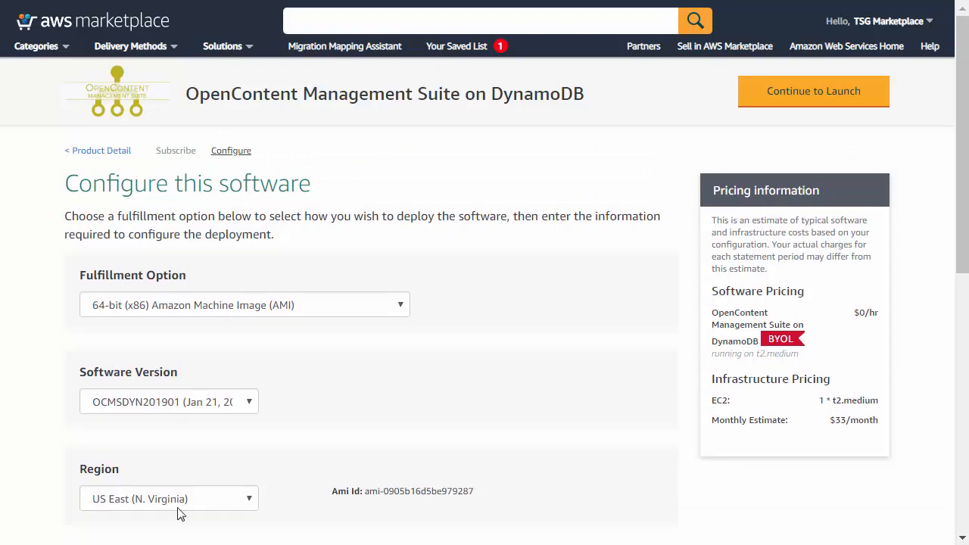
Continue to the launch page and read, then close, the product's usage instructions
{"action": "left_click", "coordinate": [817, 99]}
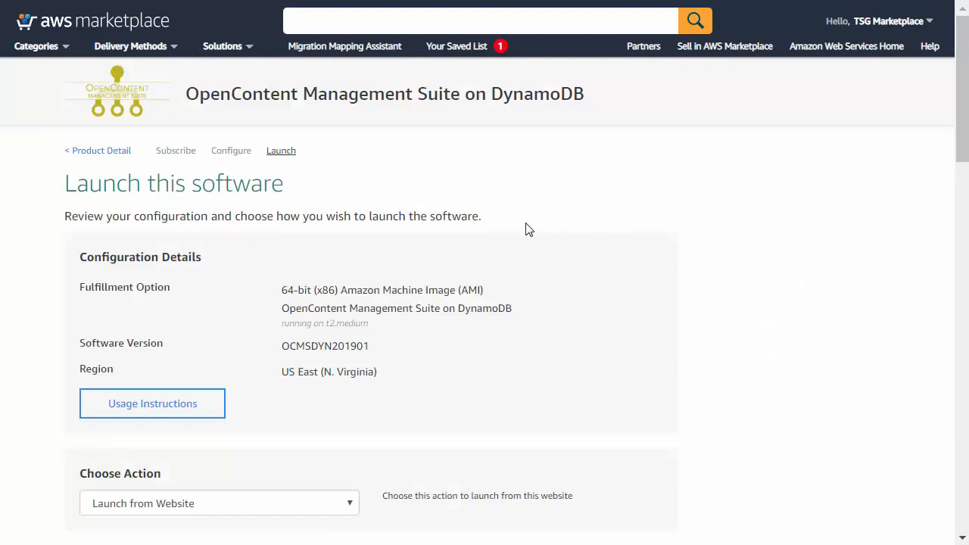
{"action": "left_click", "coordinate": [151, 403]}
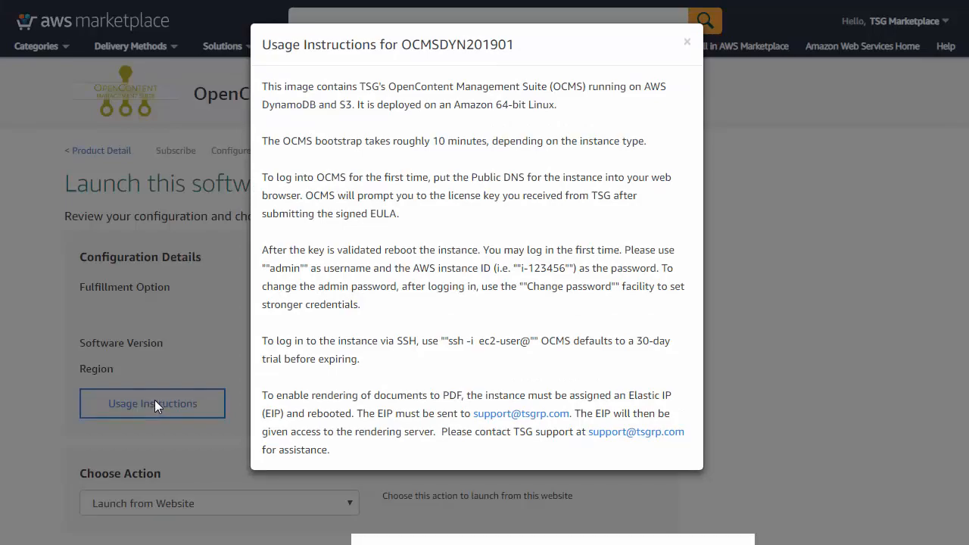
{"action": "left_click", "coordinate": [155, 404]}
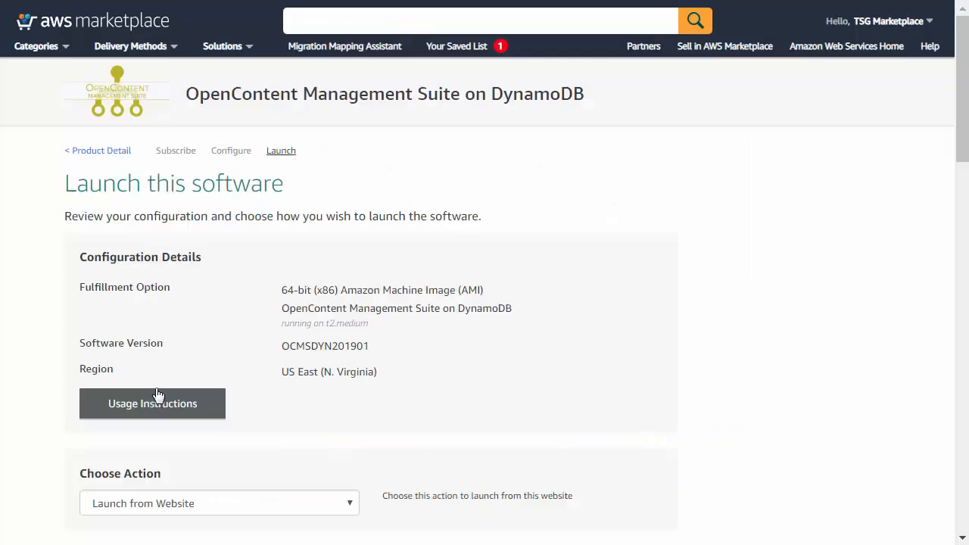
Choose Launch through EC2 as the action and launch the software
{"action": "scroll", "coordinate": [230, 328], "scroll_direction": "down", "scroll_amount": 1}
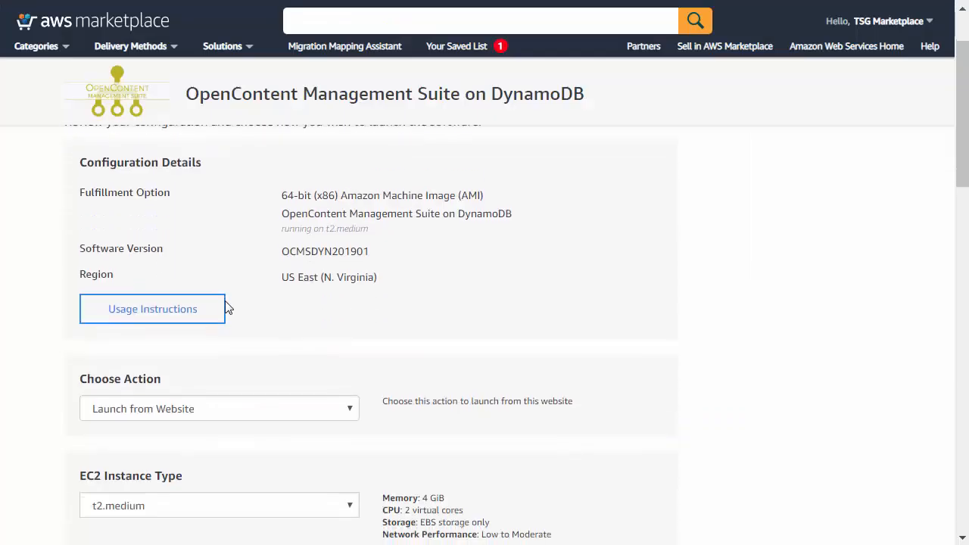
{"action": "left_click", "coordinate": [269, 413]}
{"action": "left_click", "coordinate": [190, 439]}
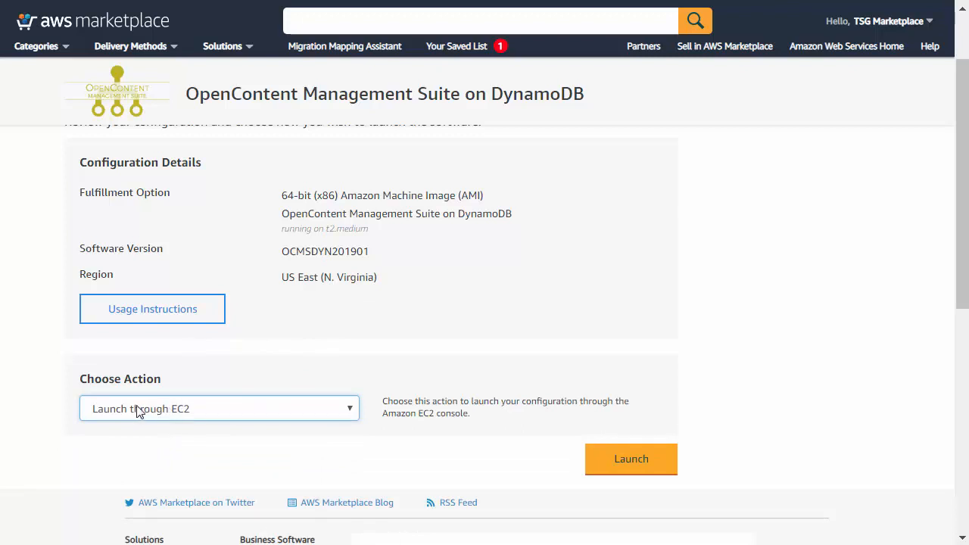
{"action": "left_click", "coordinate": [633, 460]}
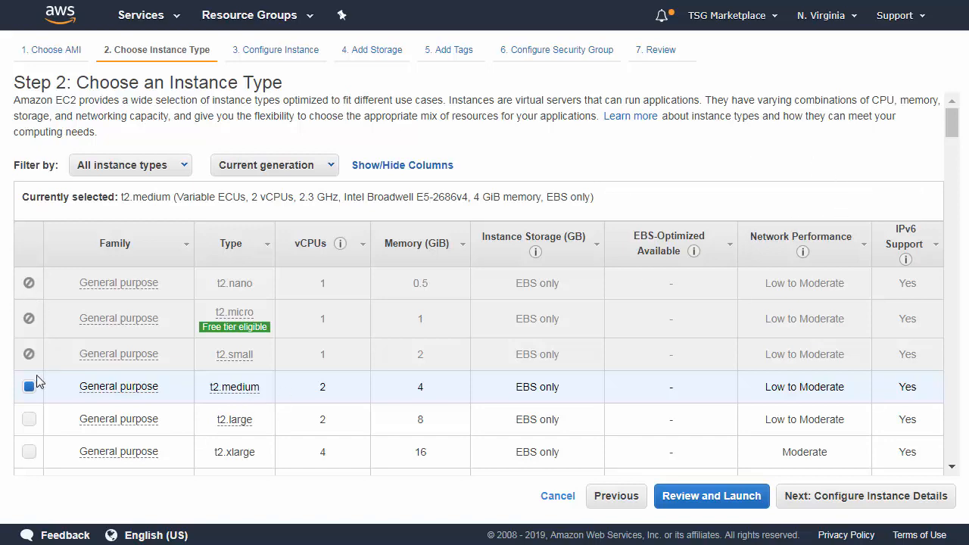
Advance to the instance details step and follow the link to create a new IAM role
{"action": "left_click", "coordinate": [864, 503]}
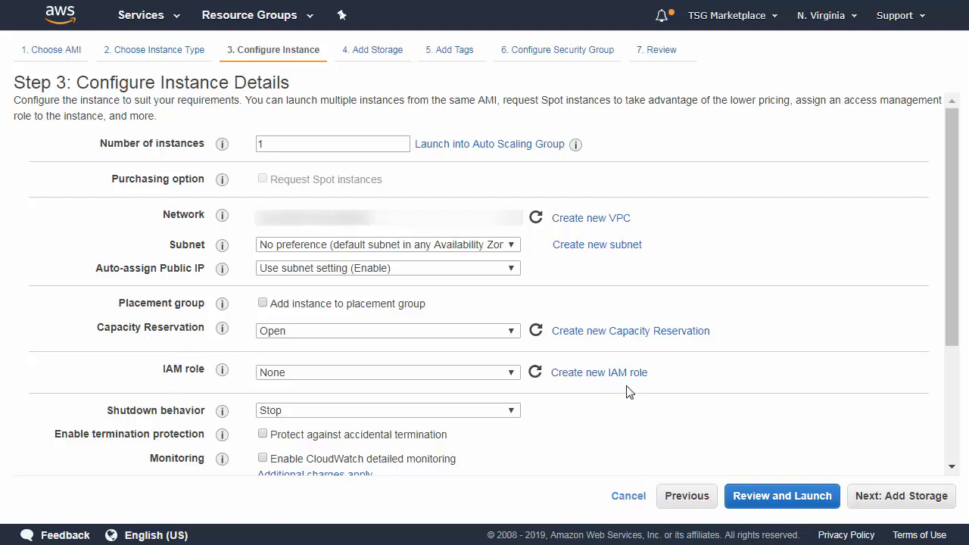
{"action": "left_click", "coordinate": [595, 379]}
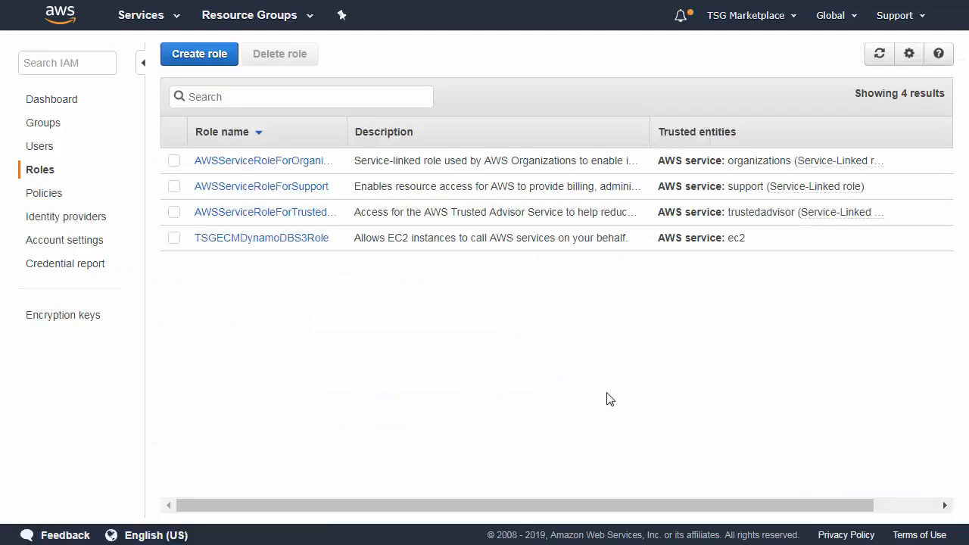
Start a new EC2 role and attach the AmazonDynamoDBFullAccess and AmazonS3FullAccess policies
{"action": "left_click", "coordinate": [198, 54]}
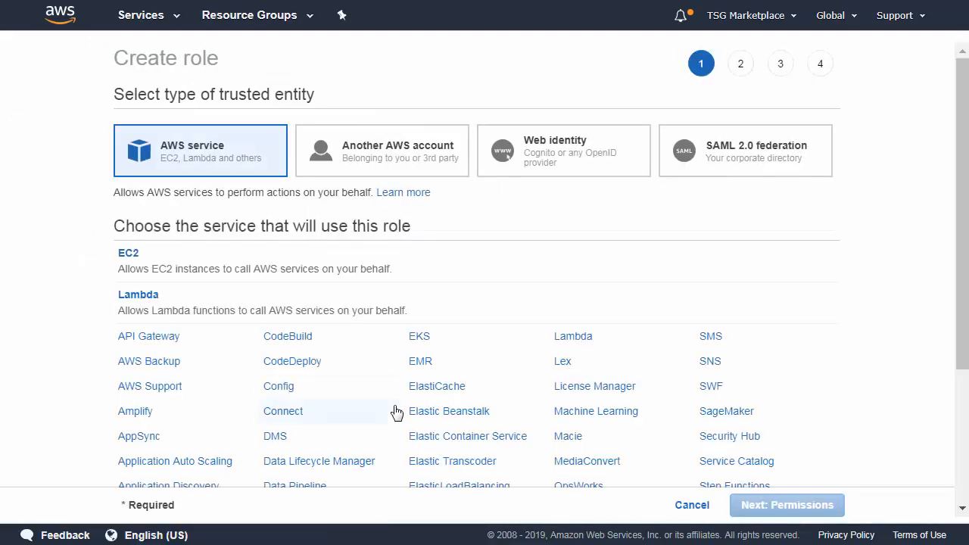
{"action": "left_click", "coordinate": [219, 272]}
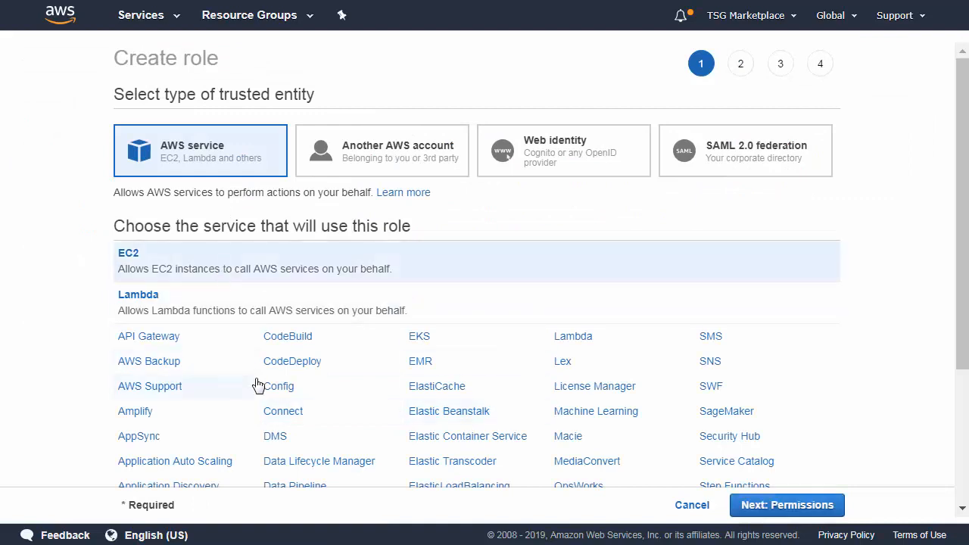
{"action": "left_click", "coordinate": [787, 511]}
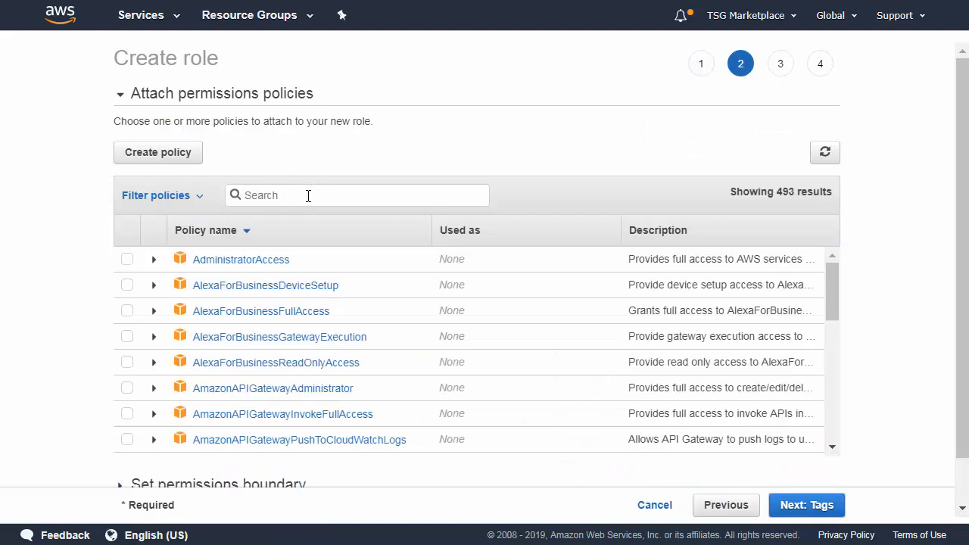
{"action": "left_click", "coordinate": [308, 196]}
{"action": "type", "text": "dynamodb"}
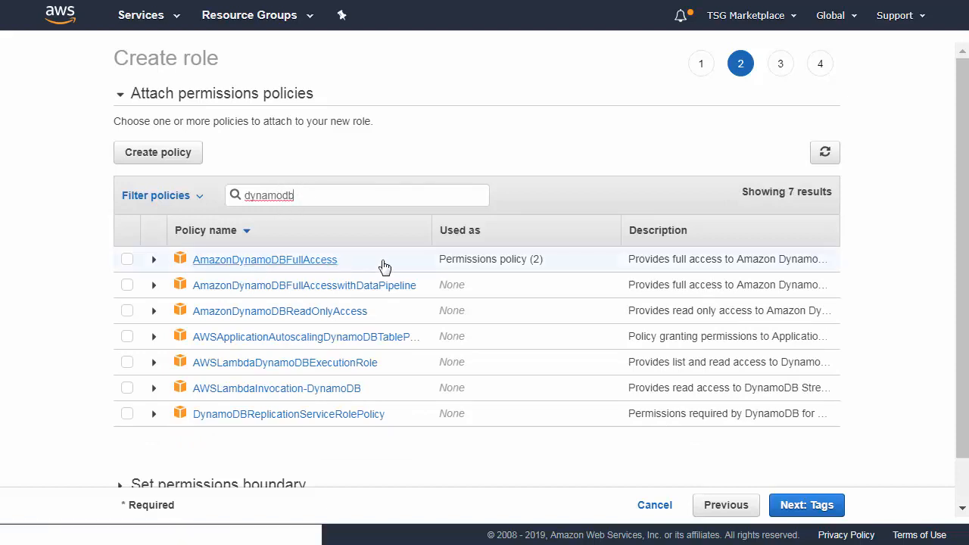
{"action": "left_click", "coordinate": [127, 259]}
{"action": "left_click_drag", "start_coordinate": [325, 192], "coordinate": [216, 184]}
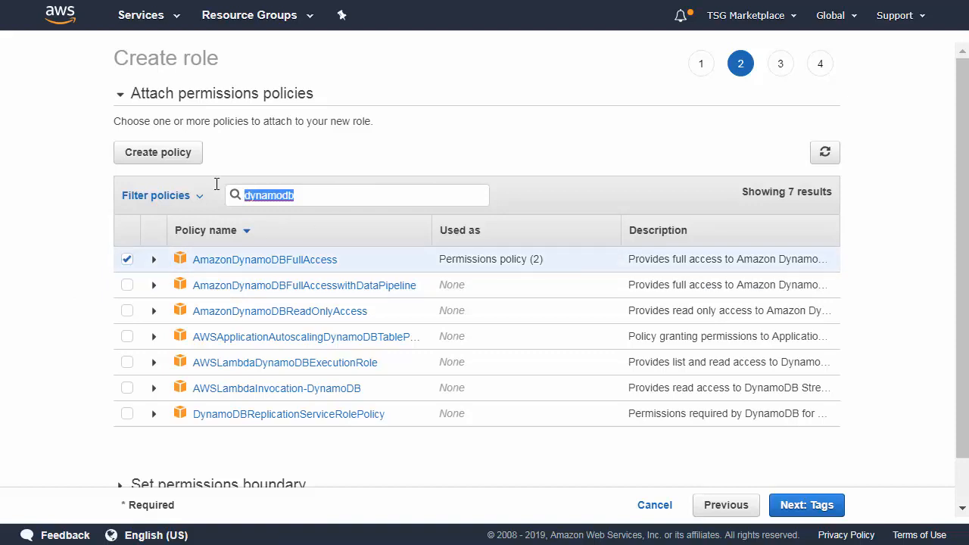
{"action": "type", "text": "s3"}
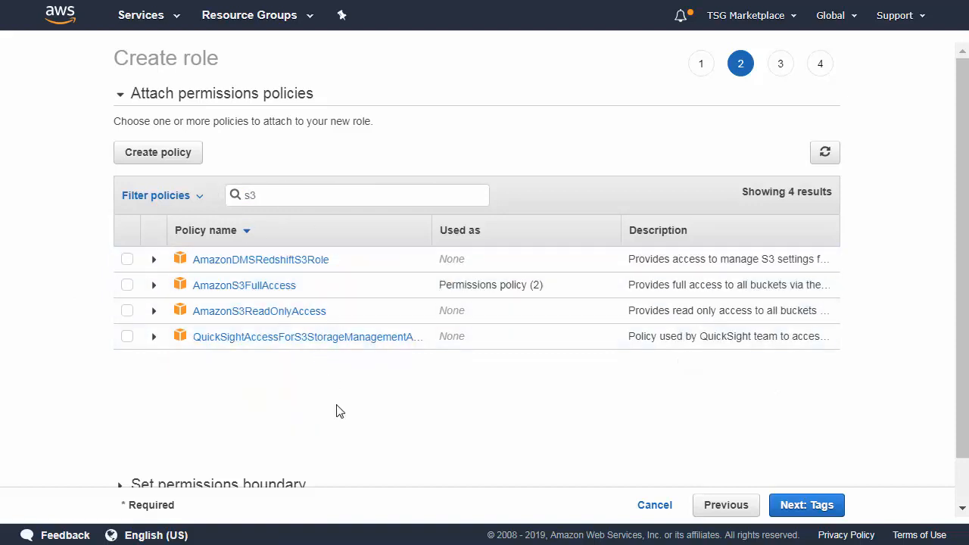
{"action": "left_click", "coordinate": [127, 285]}
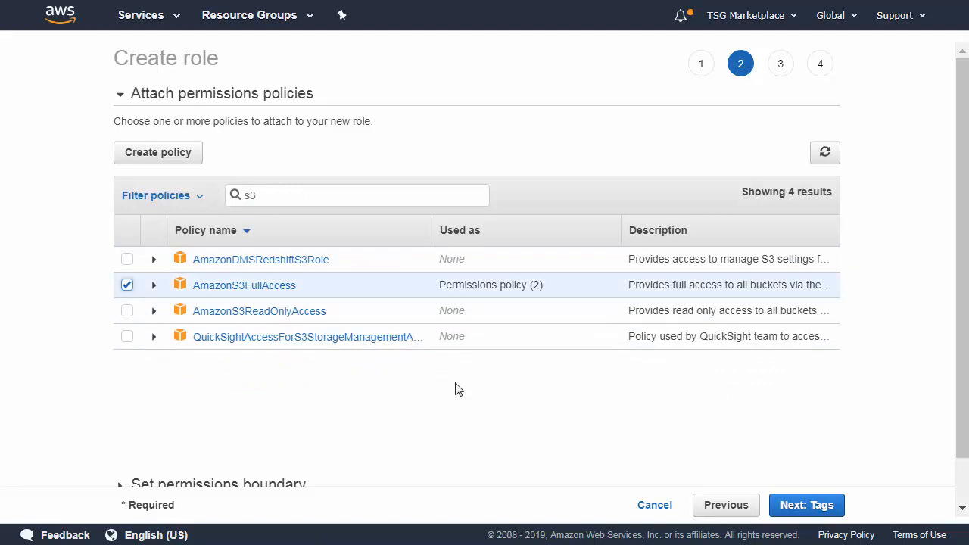
Skip tags, name the role TSGDYNAMODBS3, and create it
{"action": "left_click", "coordinate": [804, 506]}
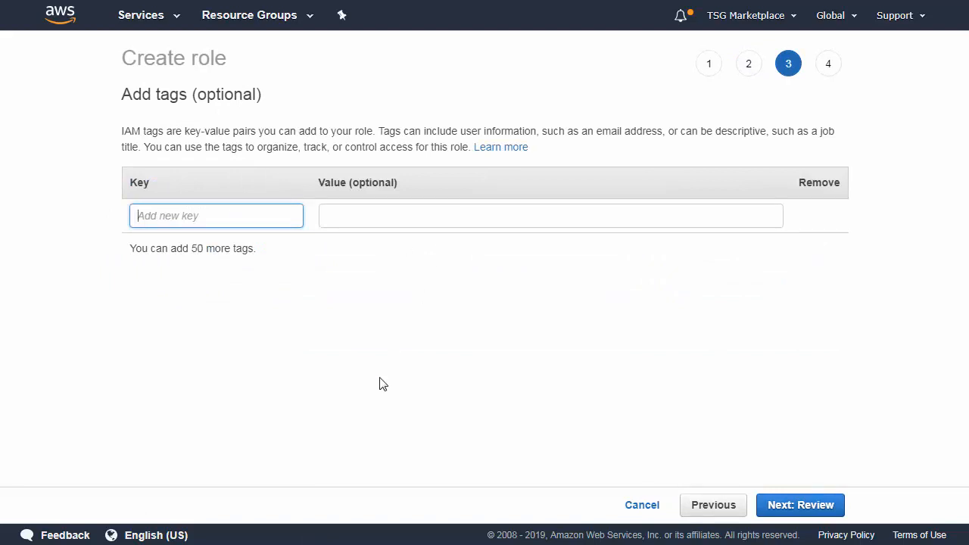
{"action": "left_click", "coordinate": [800, 505]}
{"action": "left_click", "coordinate": [427, 157]}
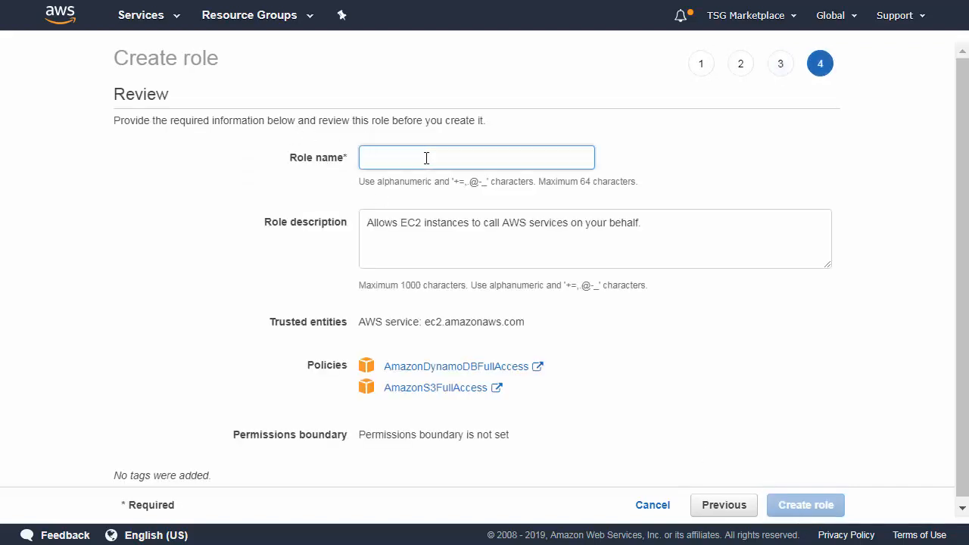
{"action": "type", "text": "TSGDY"}
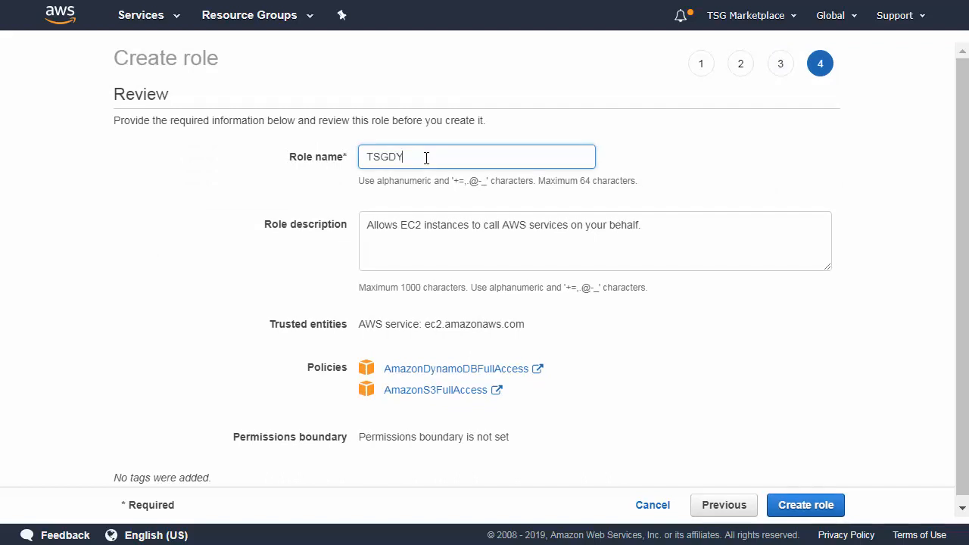
{"action": "type", "text": "NAM"}
{"action": "type", "text": "IC"}
{"action": "type", "text": "S#"}
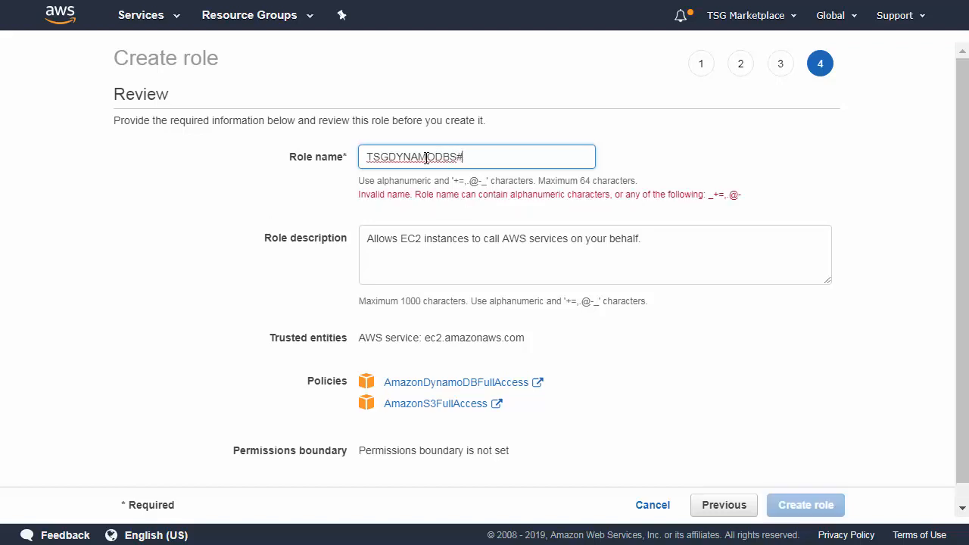
{"action": "key", "text": "BackSpace"}
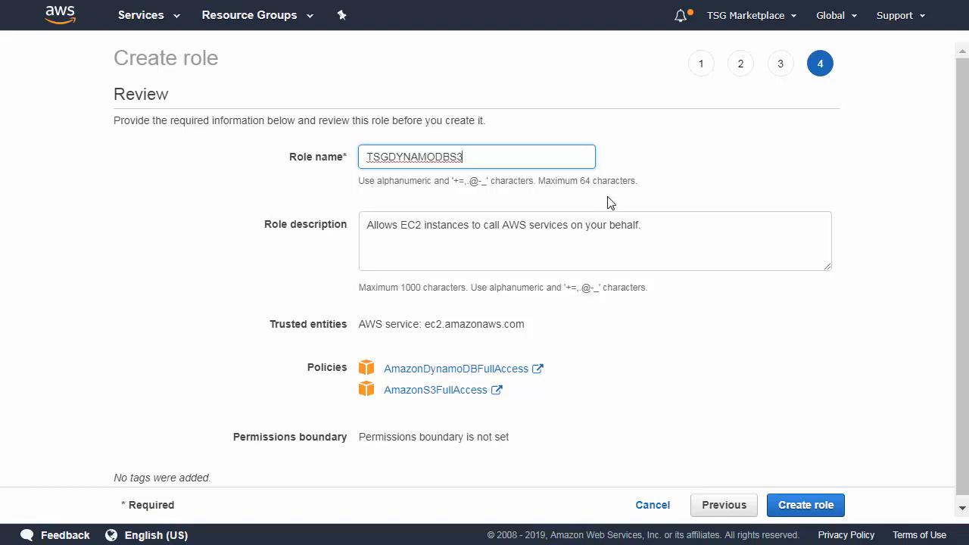
{"action": "left_click", "coordinate": [807, 509]}
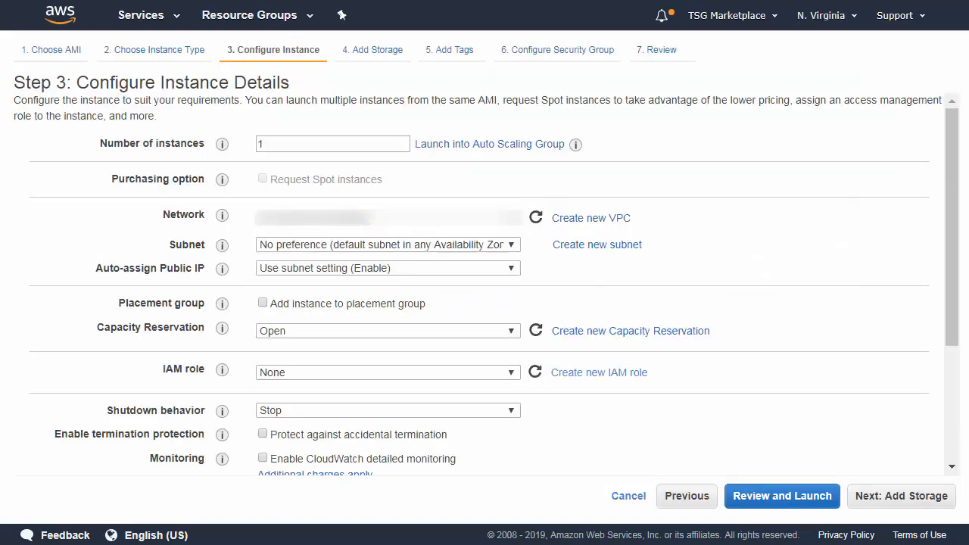
Refresh the IAM role list, assign TSGDYNAMODBS3 to the instance, and continue to storage
{"action": "left_click", "coordinate": [534, 372]}
{"action": "left_click", "coordinate": [511, 375]}
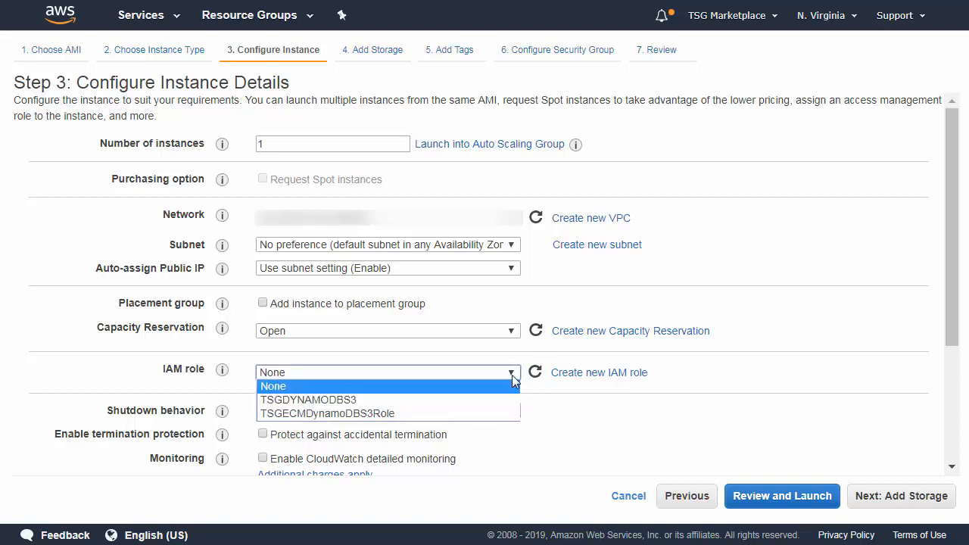
{"action": "left_click", "coordinate": [328, 400]}
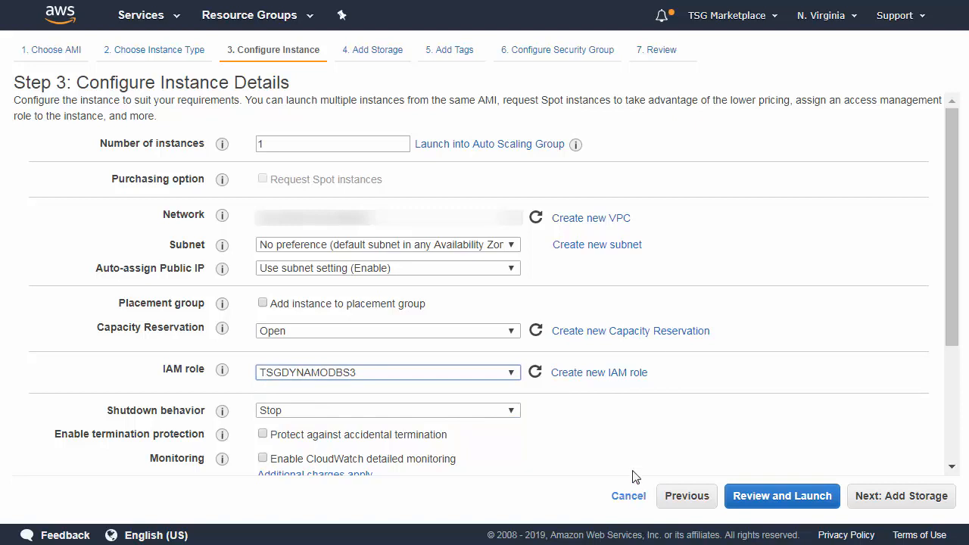
{"action": "left_click", "coordinate": [895, 495]}
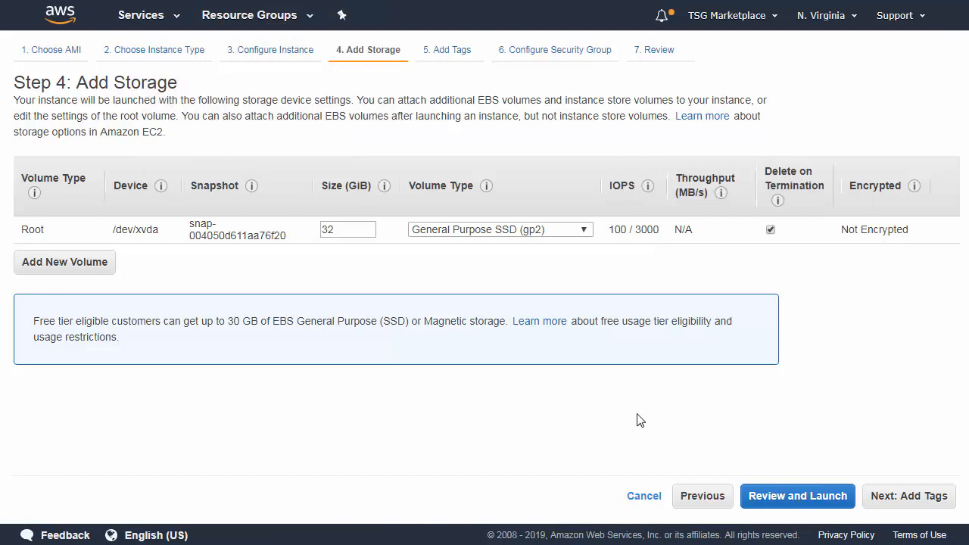
Pass the tags and security group steps, review the launch, and bring up the key pair prompt
{"action": "left_click", "coordinate": [912, 498]}
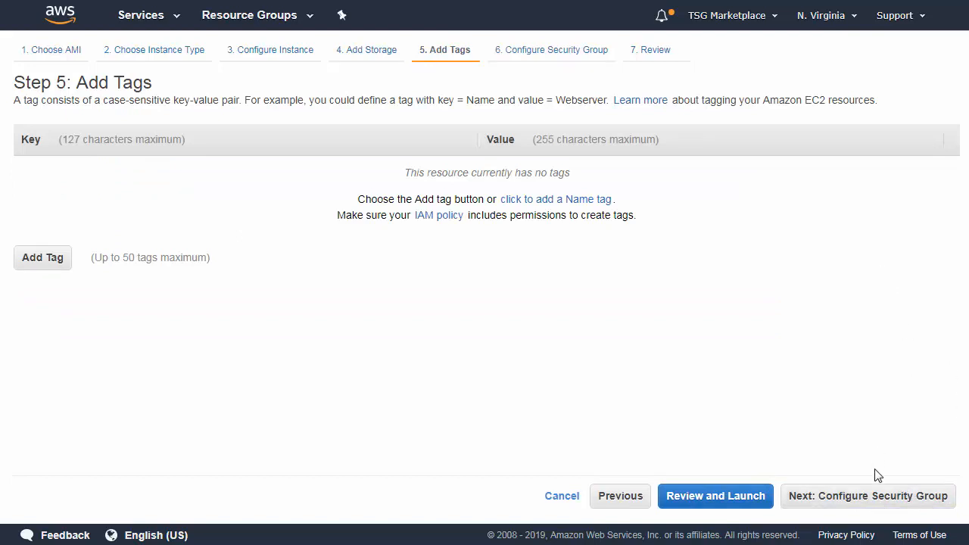
{"action": "left_click", "coordinate": [872, 503]}
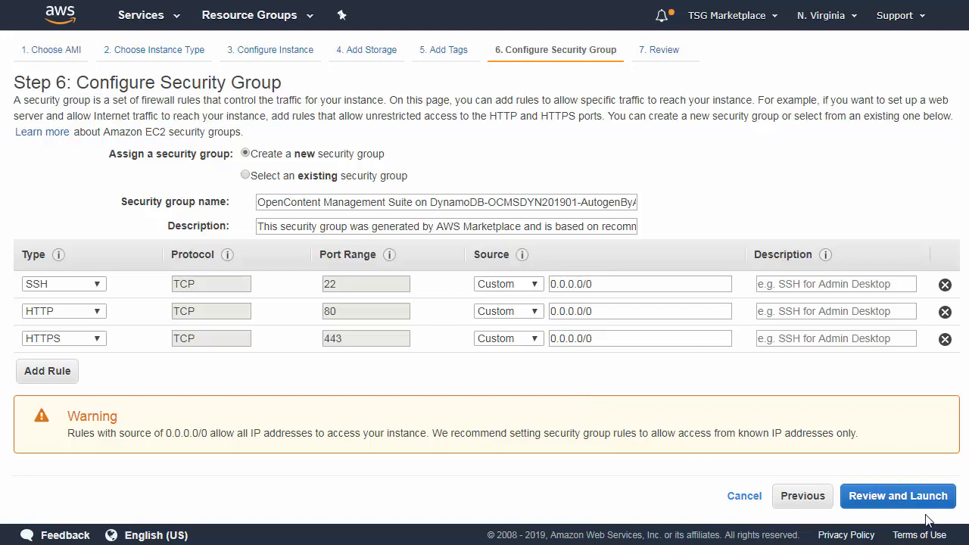
{"action": "left_click", "coordinate": [896, 501]}
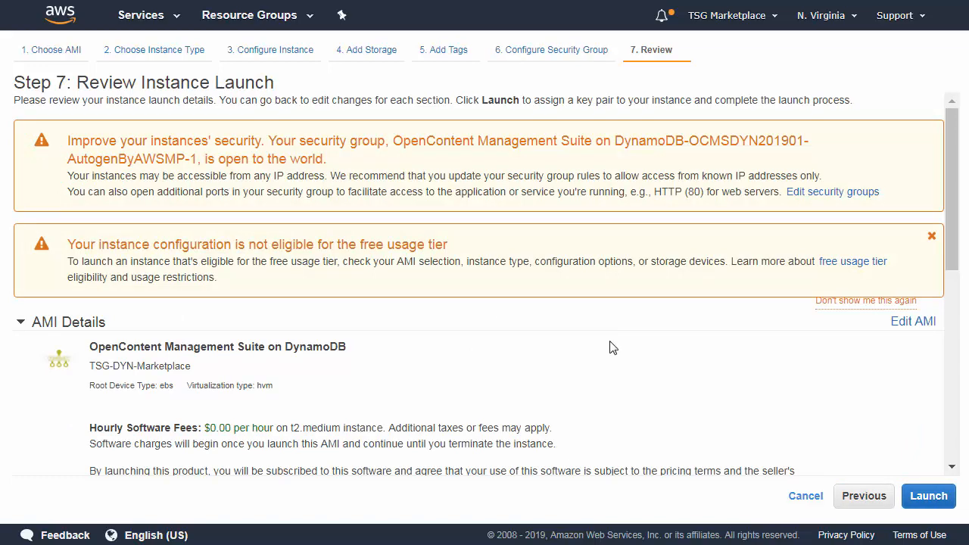
{"action": "scroll", "coordinate": [610, 345], "scroll_direction": "down", "scroll_amount": 7}
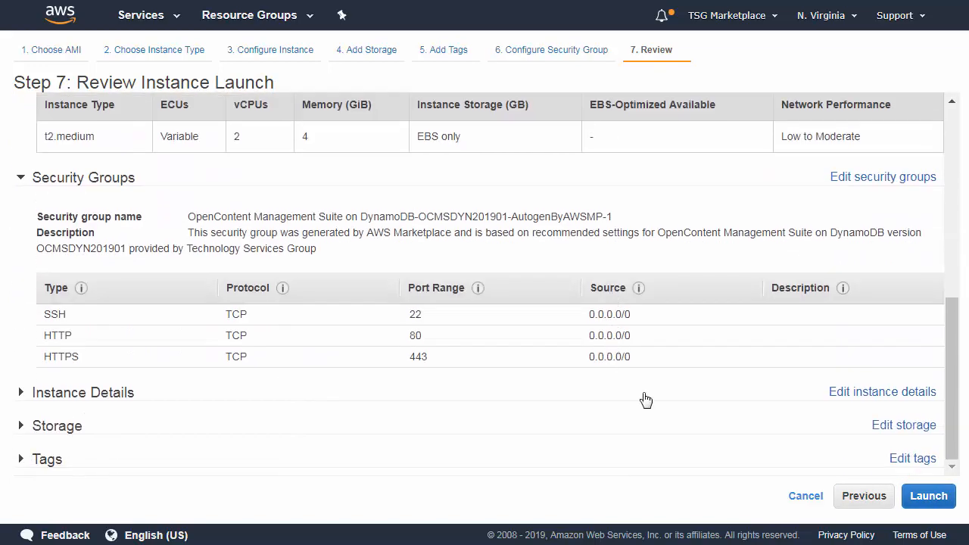
{"action": "scroll", "coordinate": [643, 400], "scroll_direction": "up", "scroll_amount": 7}
{"action": "left_click", "coordinate": [928, 496]}
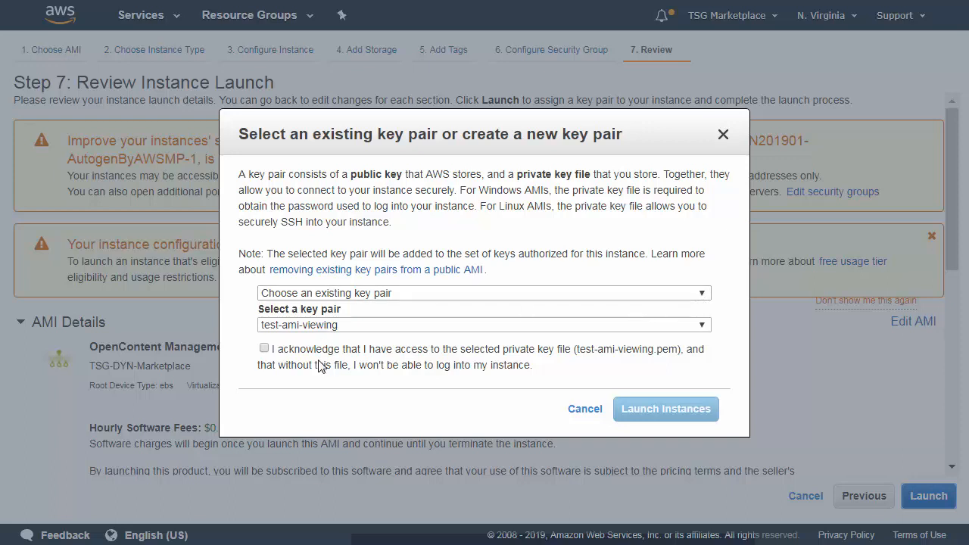
Acknowledge the test-ami-viewing.pem private key file and launch the instance
{"action": "left_click", "coordinate": [264, 348]}
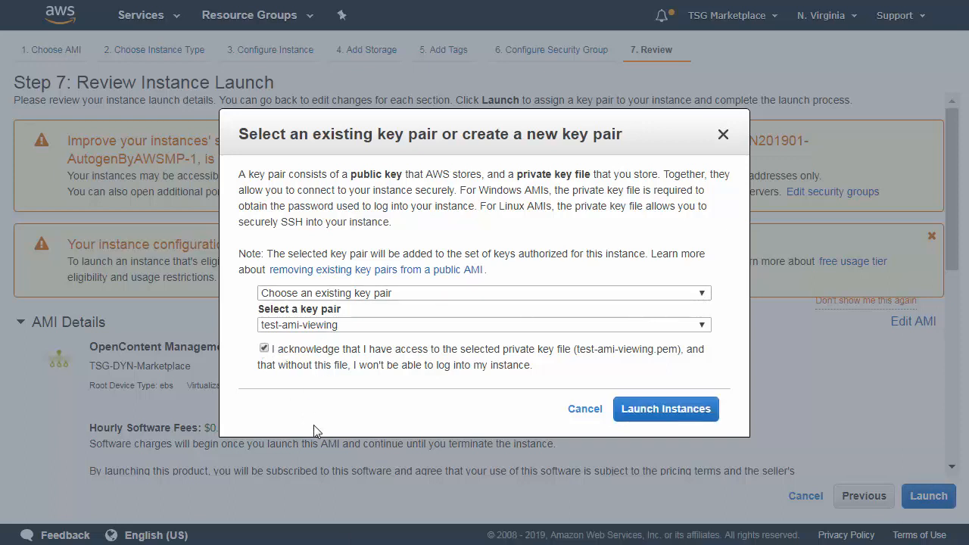
{"action": "left_click", "coordinate": [664, 410]}
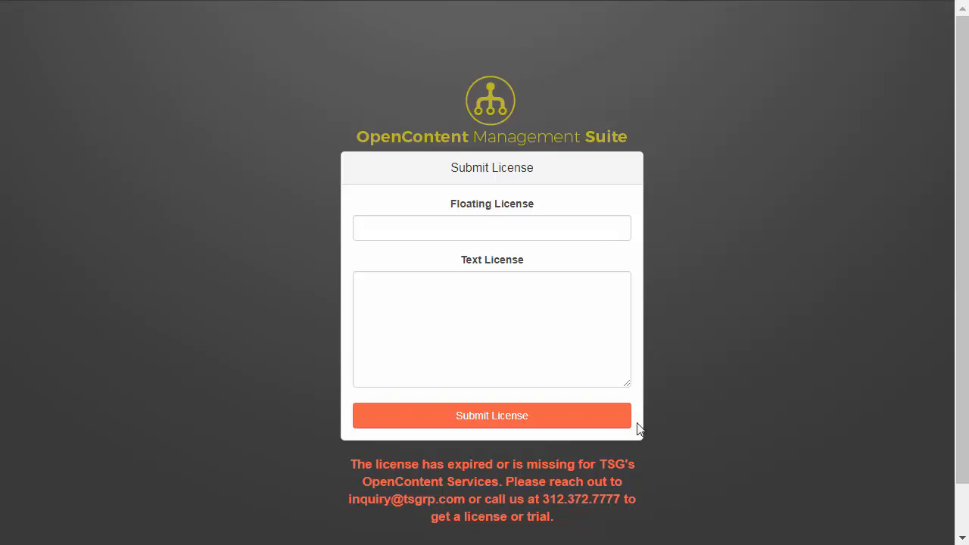
Paste and submit the text licence, then enter username admin on the OCMS sign-in form
{"action": "left_click", "coordinate": [530, 354]}
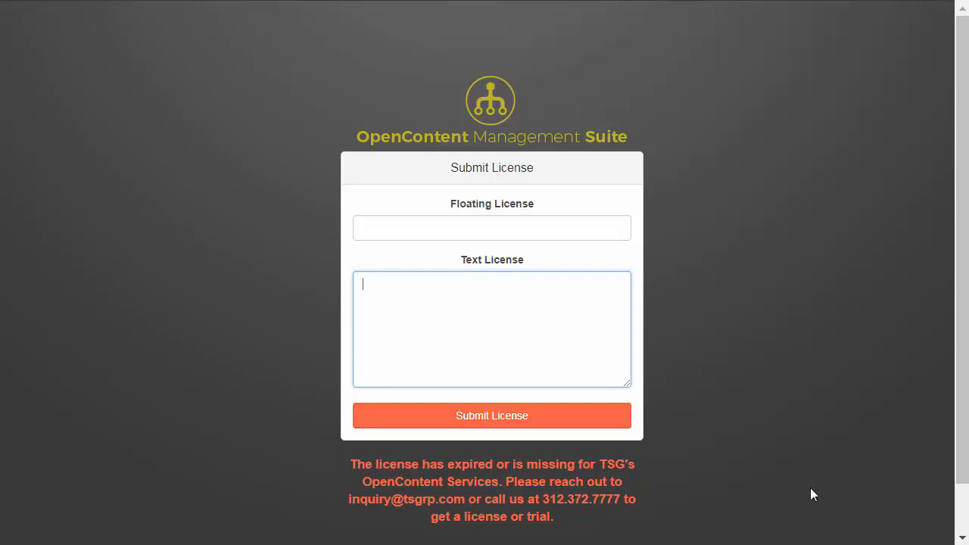
{"action": "key", "text": "ctrl+v"}
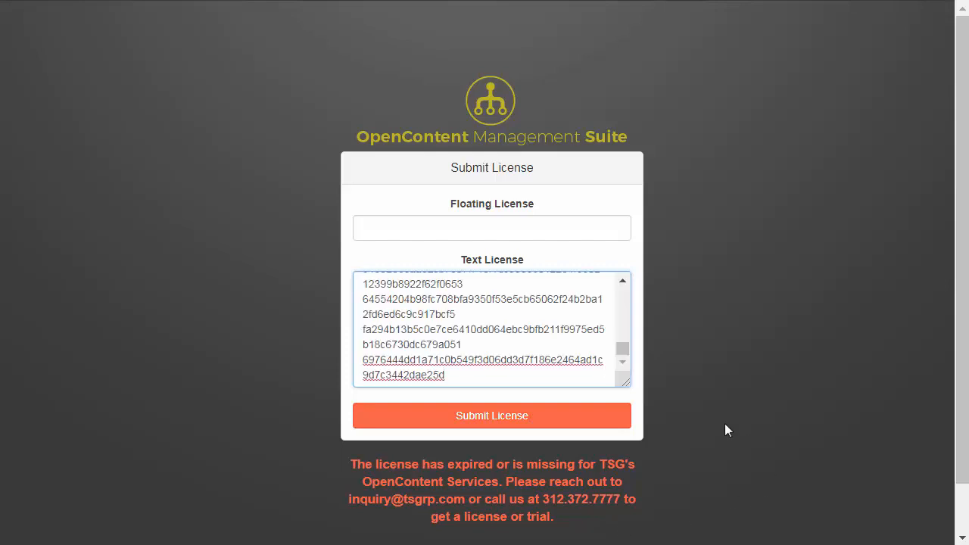
{"action": "left_click", "coordinate": [552, 427]}
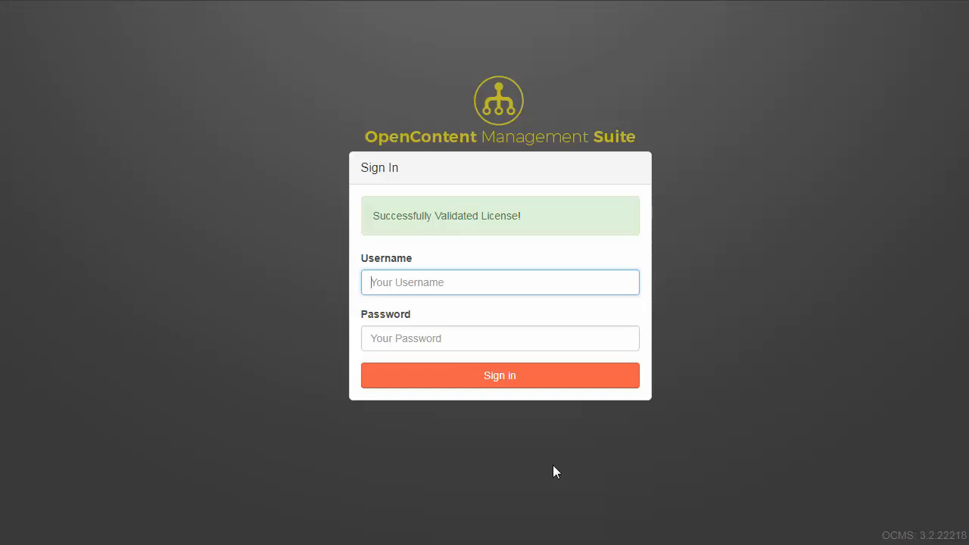
{"action": "type", "text": "admin"}
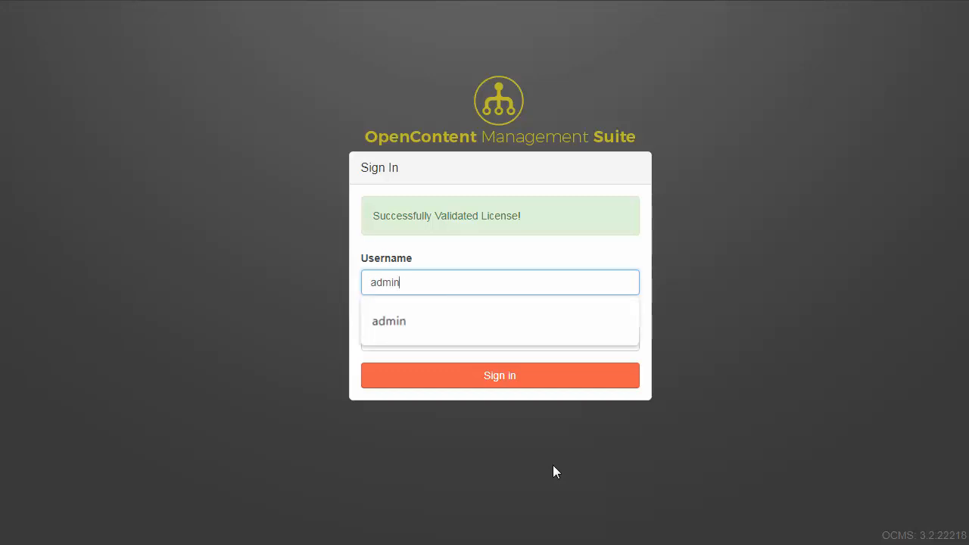
{"action": "key", "text": "Tab"}
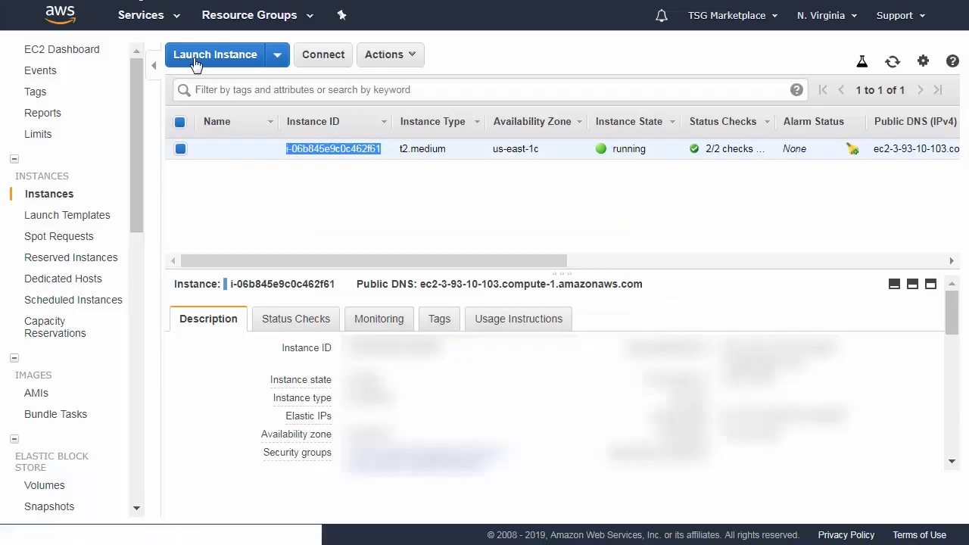
Select the running instance's ID in the EC2 instances list to copy it
{"action": "right_click", "coordinate": [330, 151]}
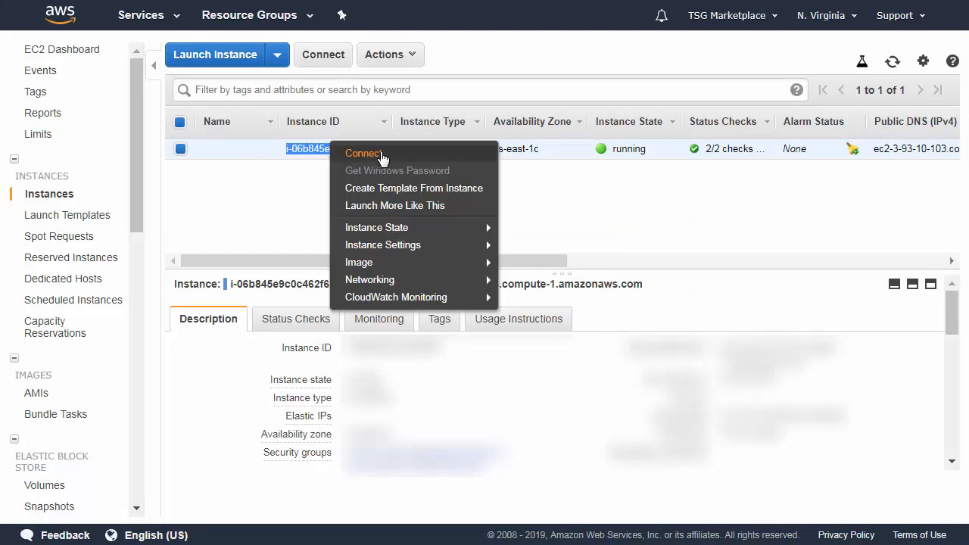
{"action": "left_click", "coordinate": [308, 195]}
{"action": "left_click_drag", "start_coordinate": [380, 149], "coordinate": [287, 149]}
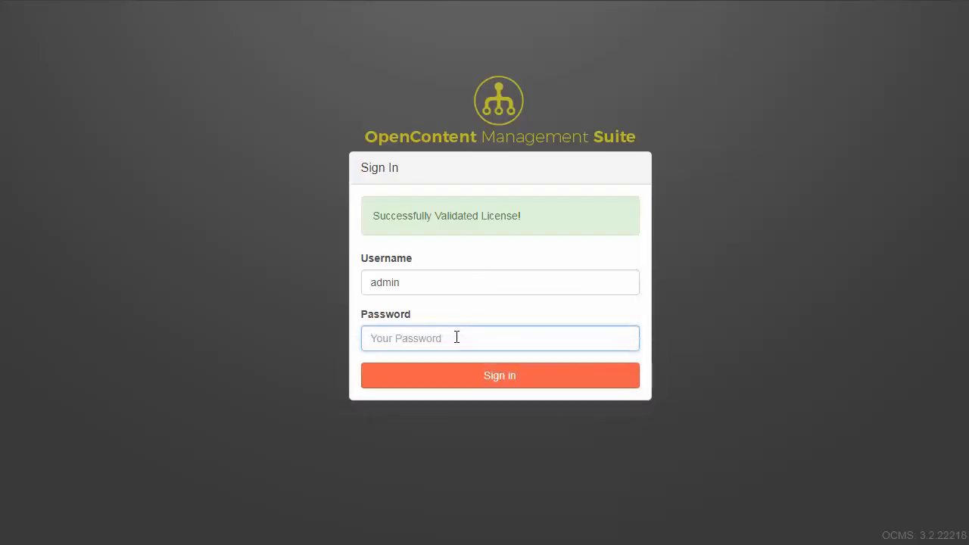
Sign in as admin, using the pasted instance ID as the password
{"action": "key", "text": "ctrl+v"}
{"action": "left_click", "coordinate": [471, 385]}
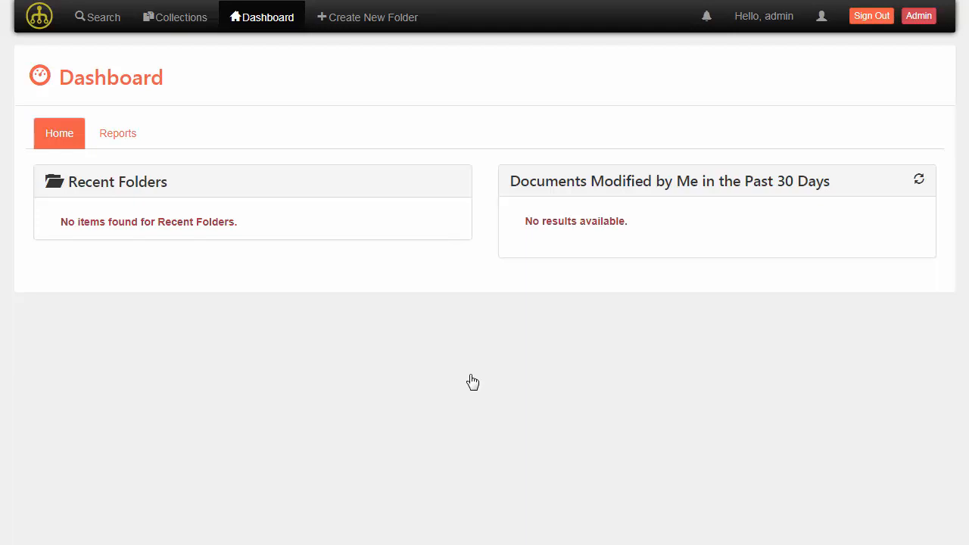
Start a new Underwriting trac folder and enter its policy number and Policy Year 2018
{"action": "left_click", "coordinate": [351, 23]}
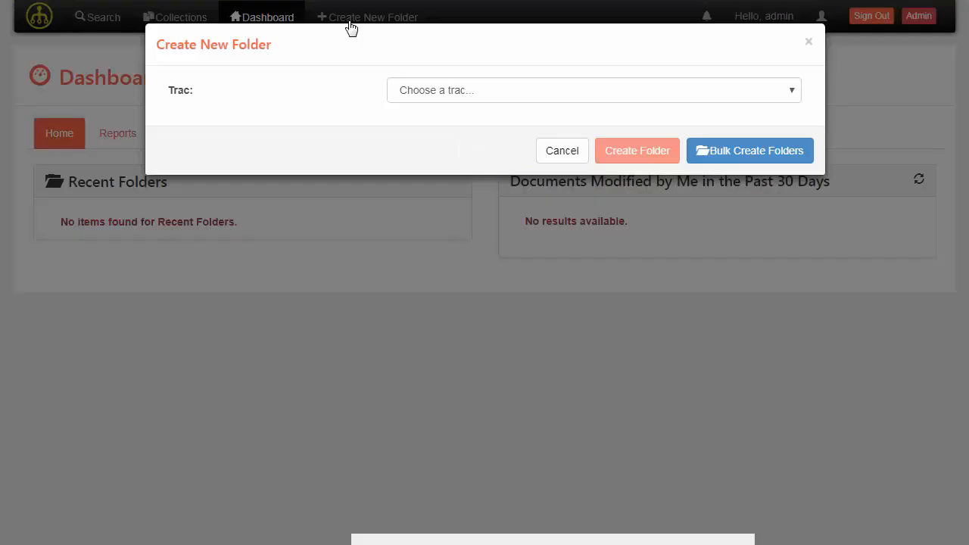
{"action": "left_click", "coordinate": [536, 98]}
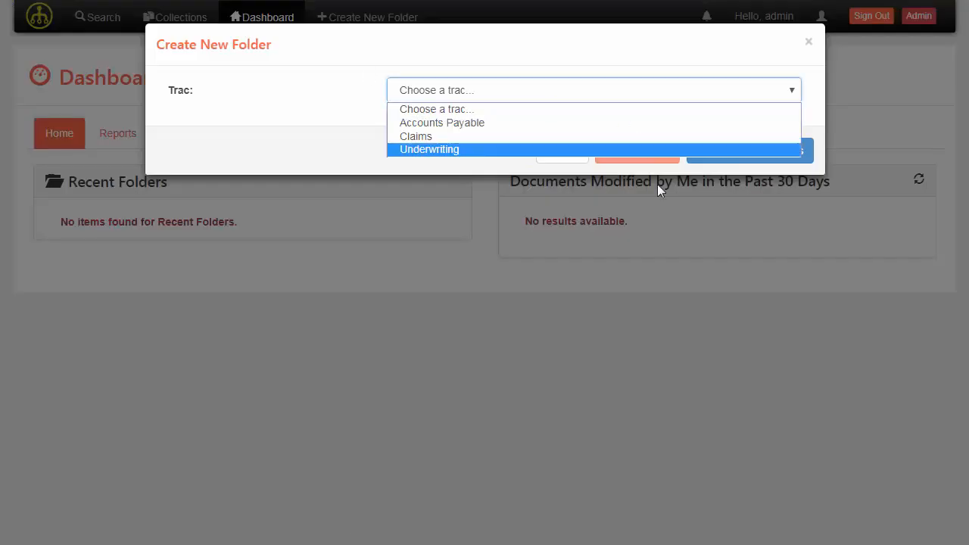
{"action": "left_click", "coordinate": [427, 149]}
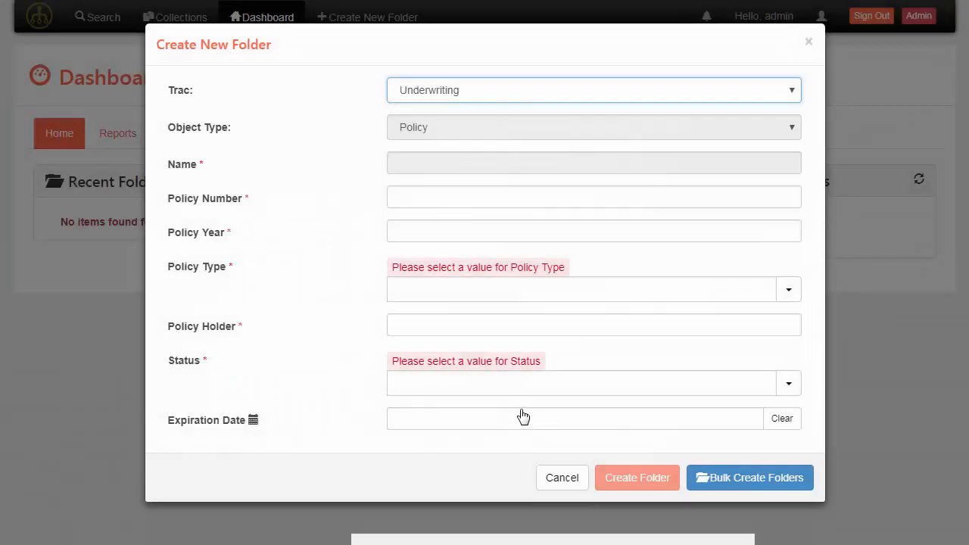
{"action": "left_click", "coordinate": [487, 197]}
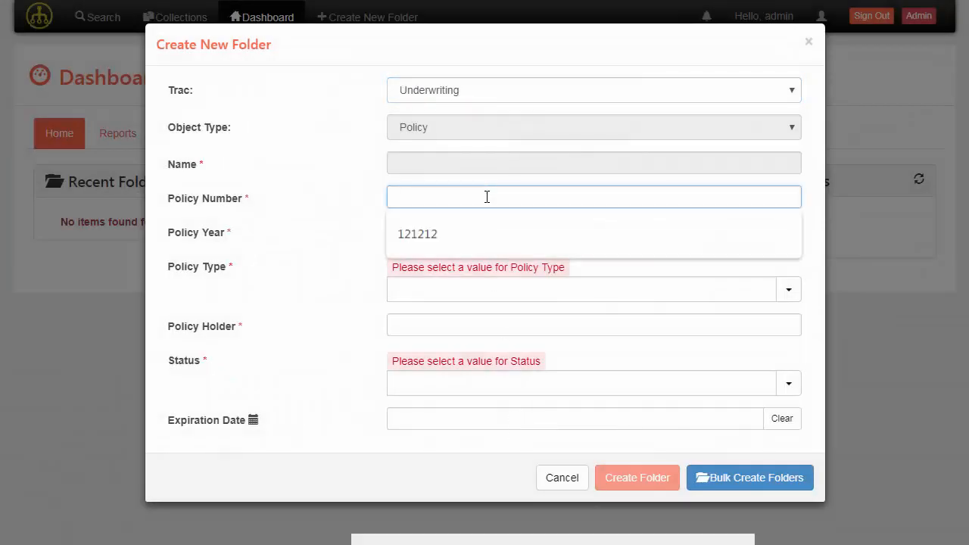
{"action": "type", "text": "121212"}
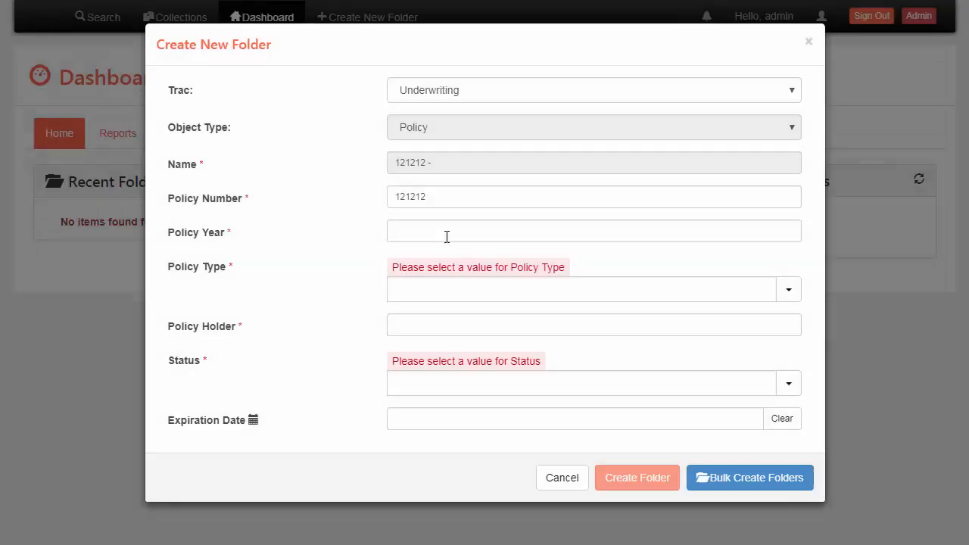
{"action": "left_click", "coordinate": [448, 235]}
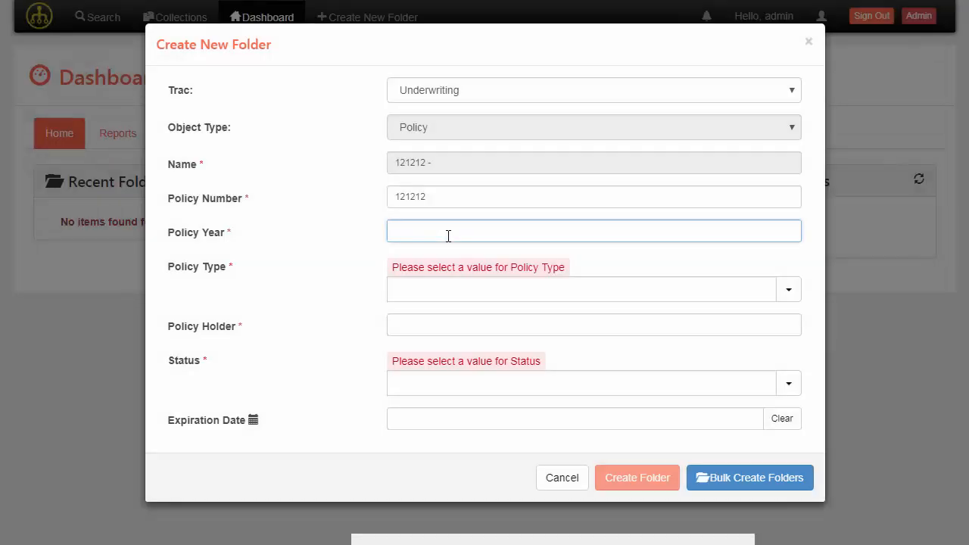
{"action": "type", "text": "2018"}
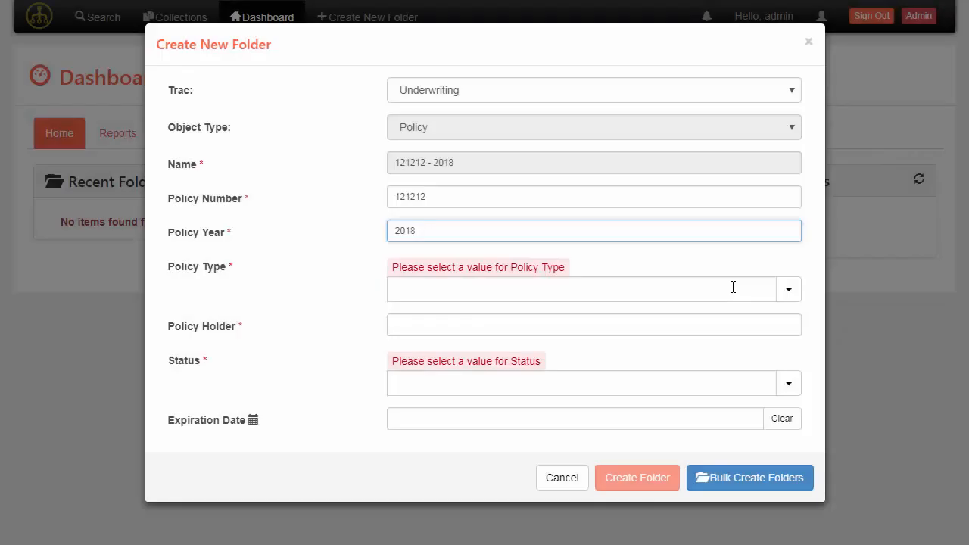
Set Policy Type to Homeowners, fill in the policy holder, and set Status to Open
{"action": "left_click", "coordinate": [732, 288]}
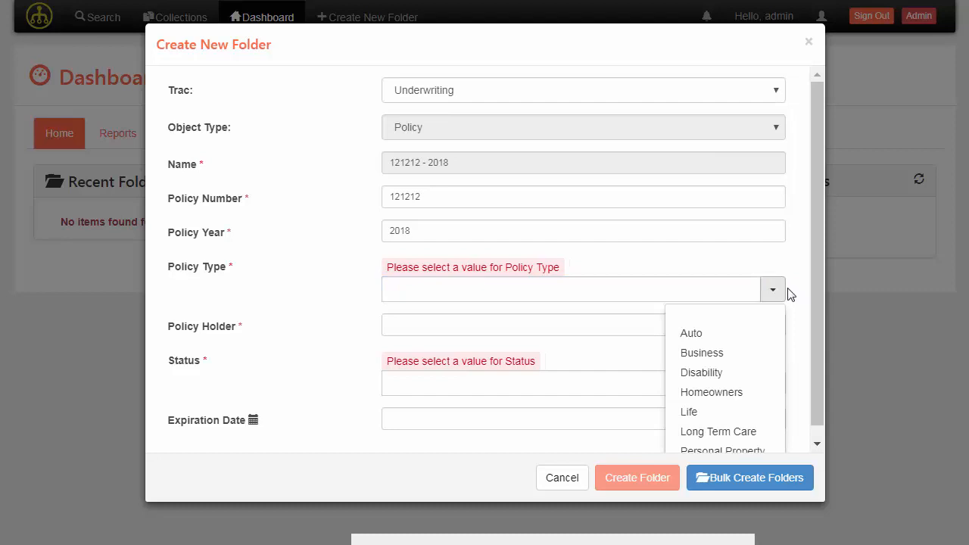
{"action": "scroll", "coordinate": [755, 362], "scroll_direction": "down", "scroll_amount": 1}
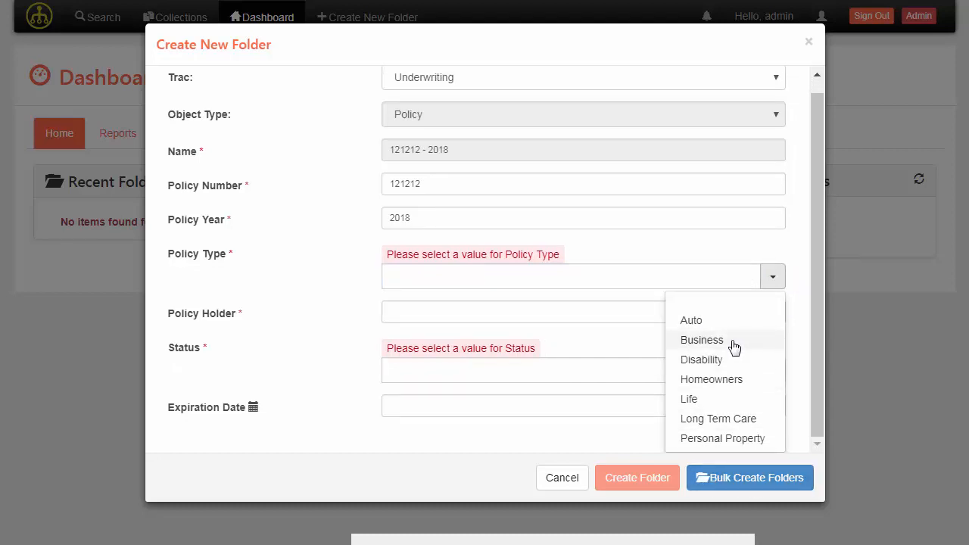
{"action": "left_click", "coordinate": [744, 382]}
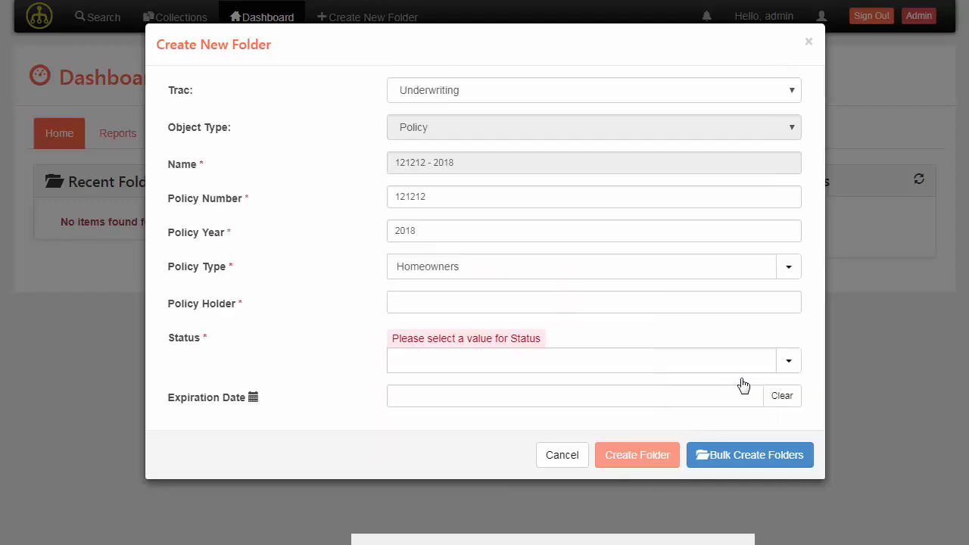
{"action": "left_click", "coordinate": [564, 307]}
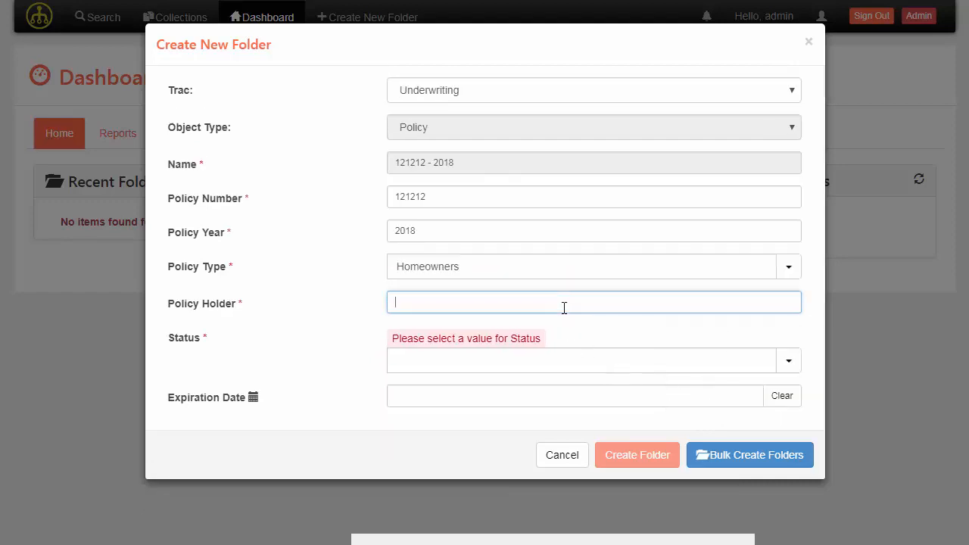
{"action": "type", "text": "Homer Simpson"}
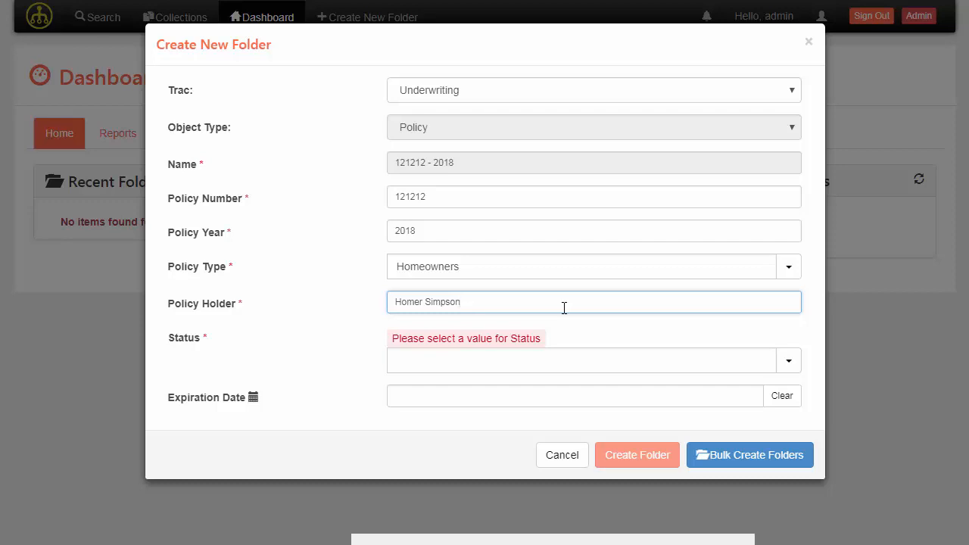
{"action": "left_click", "coordinate": [788, 361]}
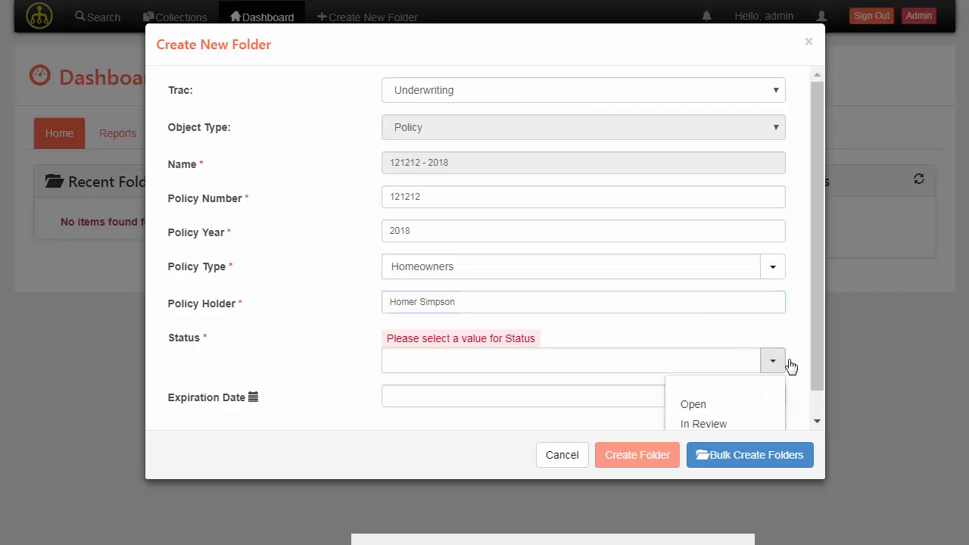
{"action": "left_click", "coordinate": [736, 407]}
Set the expiration date to 01-01-2020 and create the policy folder
{"action": "left_click", "coordinate": [638, 380]}
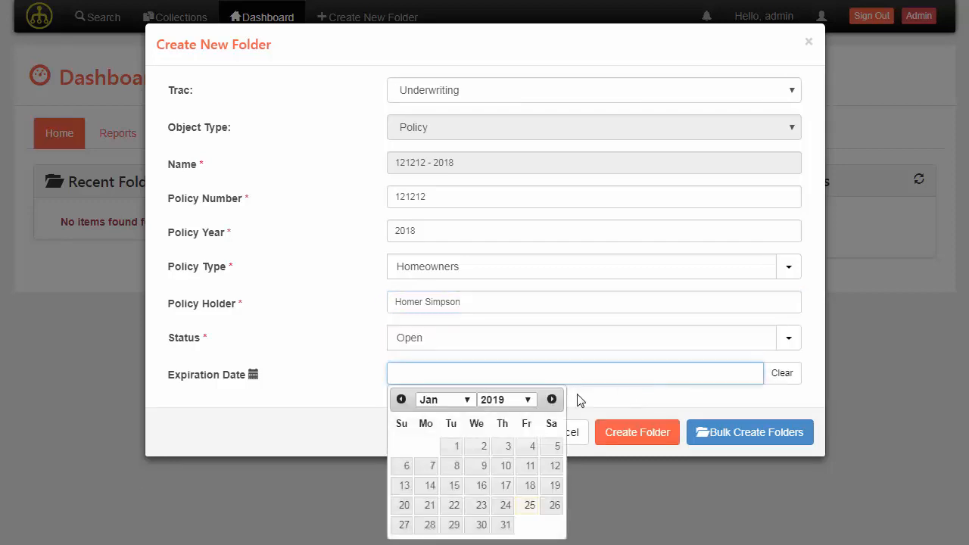
{"action": "left_click", "coordinate": [526, 401]}
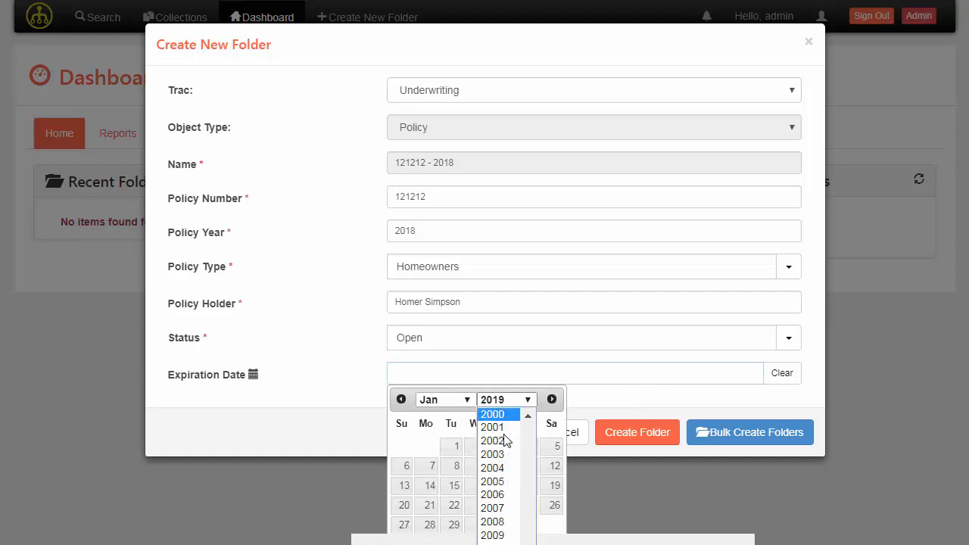
{"action": "scroll", "coordinate": [507, 462], "scroll_direction": "down", "scroll_amount": 4}
{"action": "left_click", "coordinate": [510, 512]}
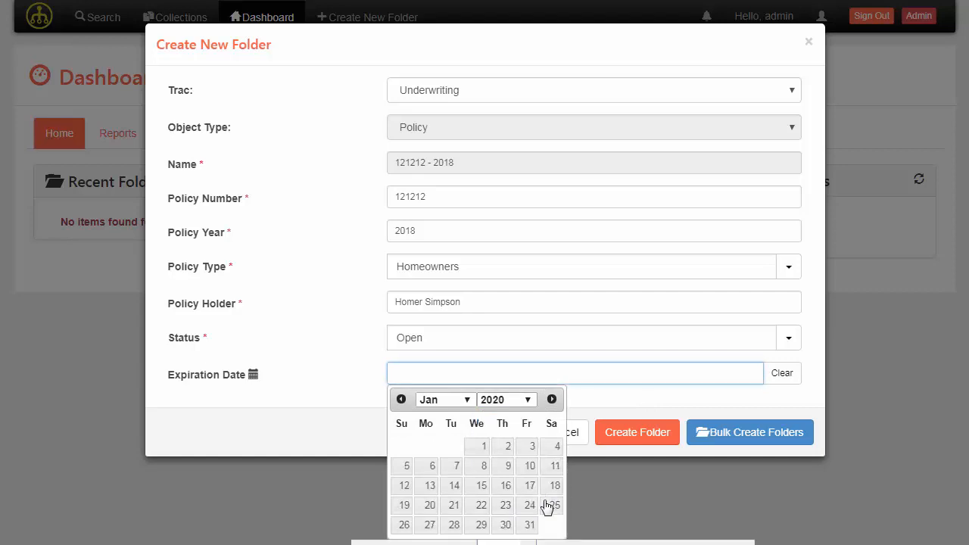
{"action": "left_click", "coordinate": [478, 448]}
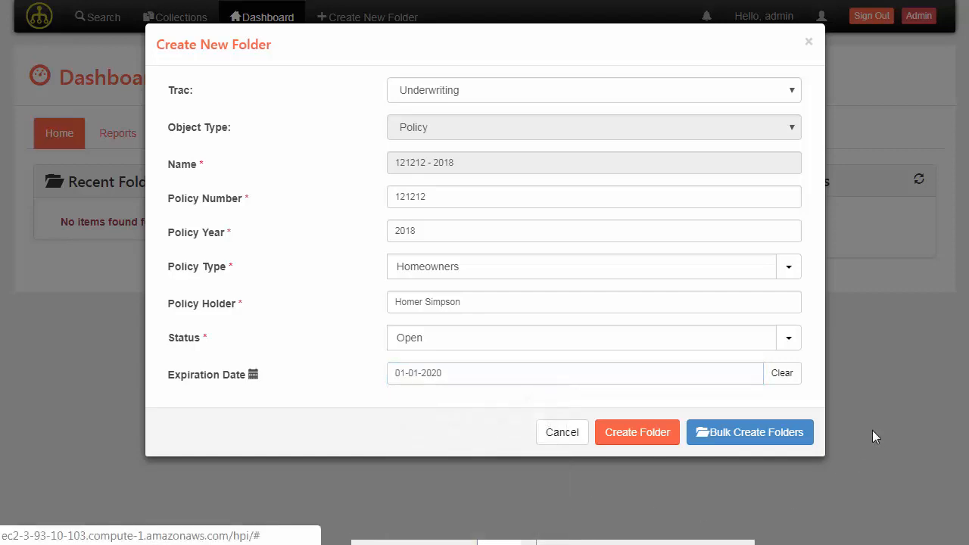
{"action": "left_click", "coordinate": [644, 441]}
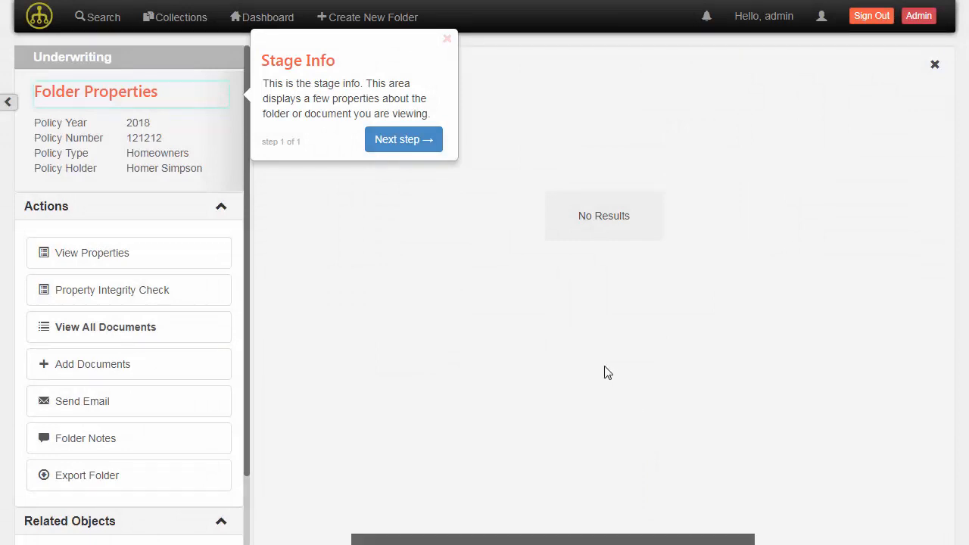
Dismiss the Stage Info and Tour Exited notices and bring up the Add Documents panel
{"action": "left_click", "coordinate": [447, 39]}
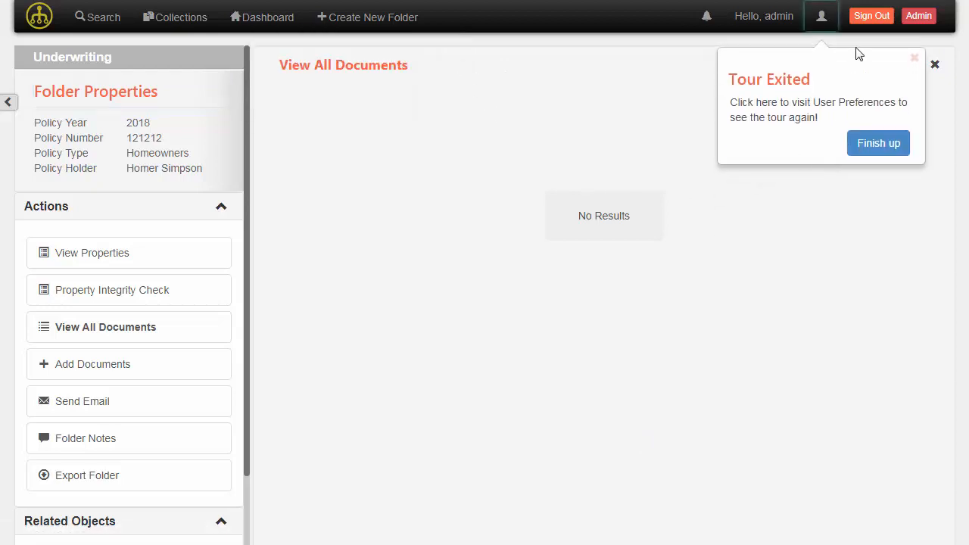
{"action": "left_click", "coordinate": [915, 59]}
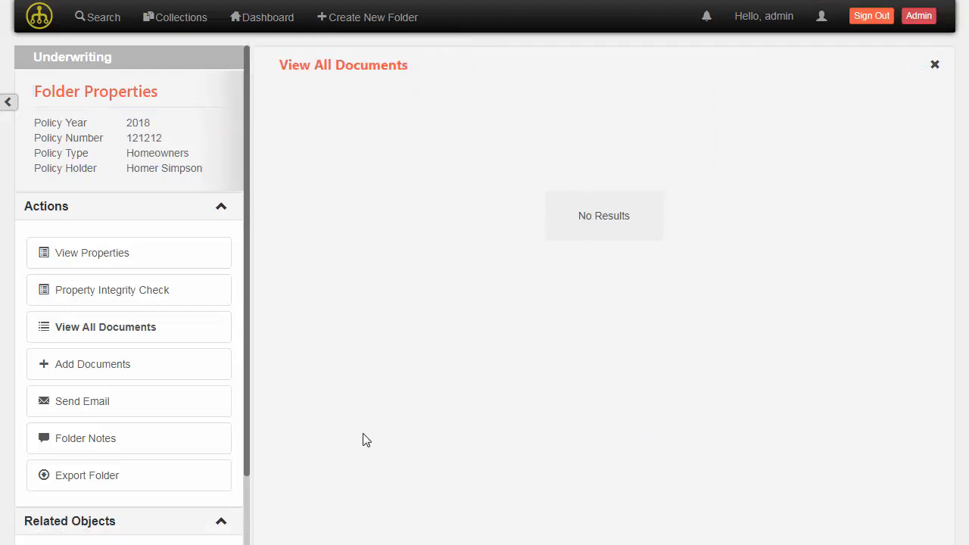
{"action": "left_click", "coordinate": [120, 366]}
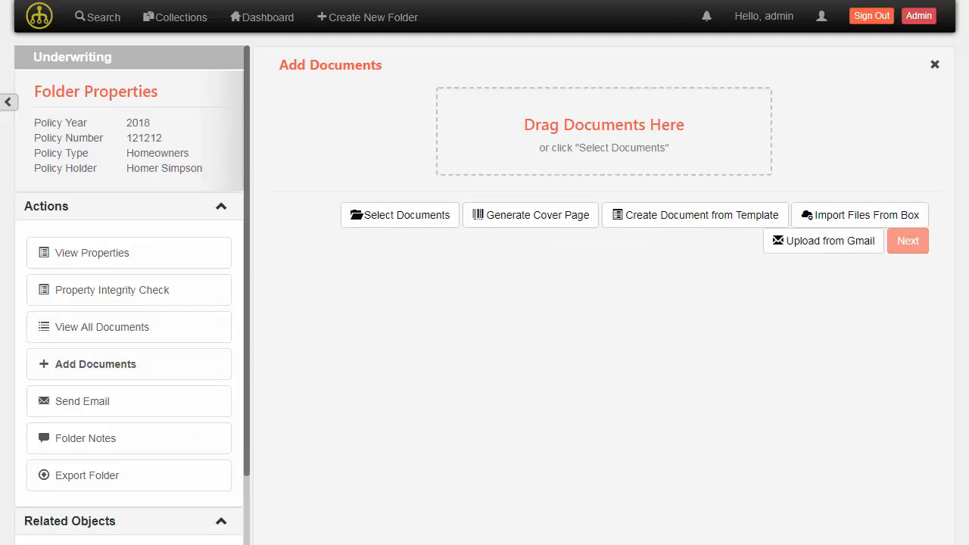
Drop 2013 Financials.pdf, 2013 Annual Report.pdf and Policy Contract.pdf into the upload area and continue
{"action": "left_click", "coordinate": [7, 106]}
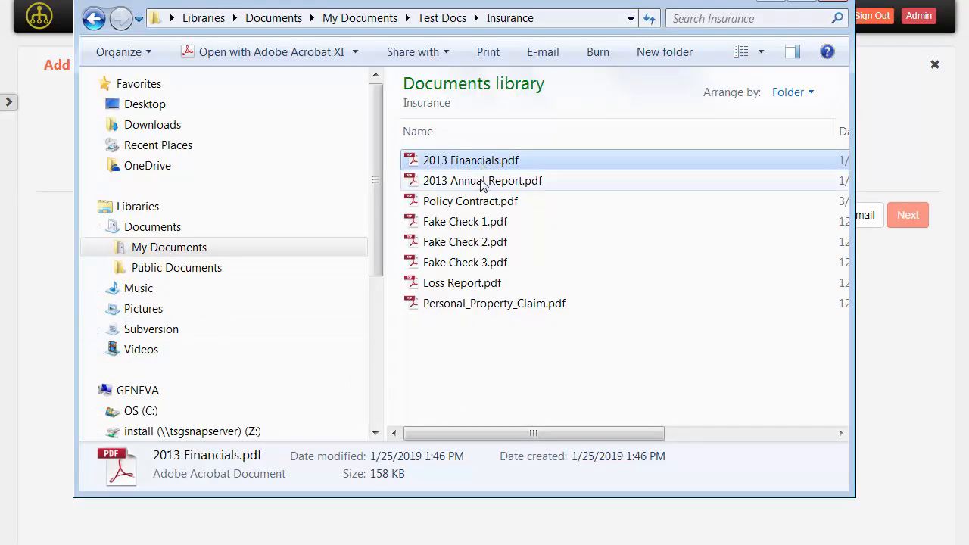
{"action": "left_click", "coordinate": [481, 203], "text": "ctrl"}
{"action": "left_click", "coordinate": [484, 182], "text": "ctrl"}
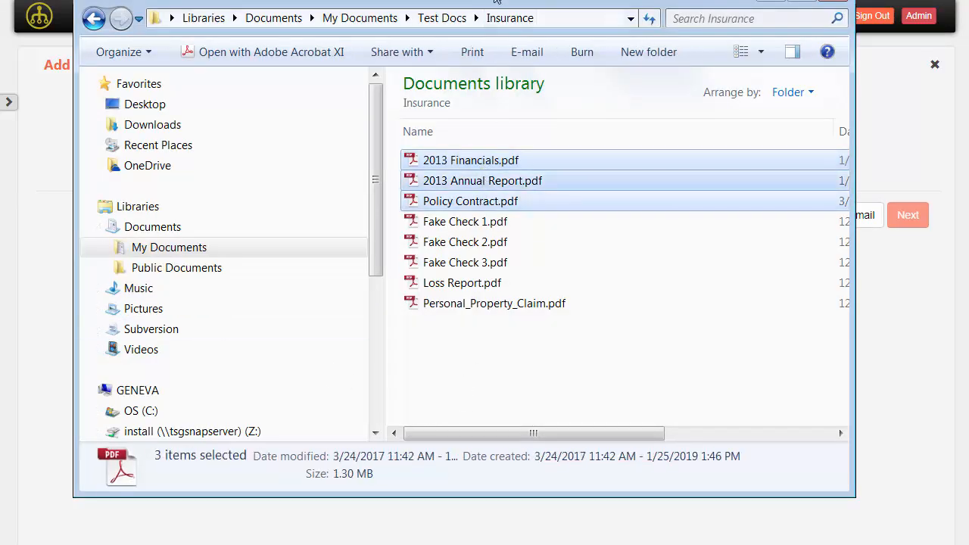
{"action": "left_click_drag", "start_coordinate": [274, 62], "coordinate": [231, 76]}
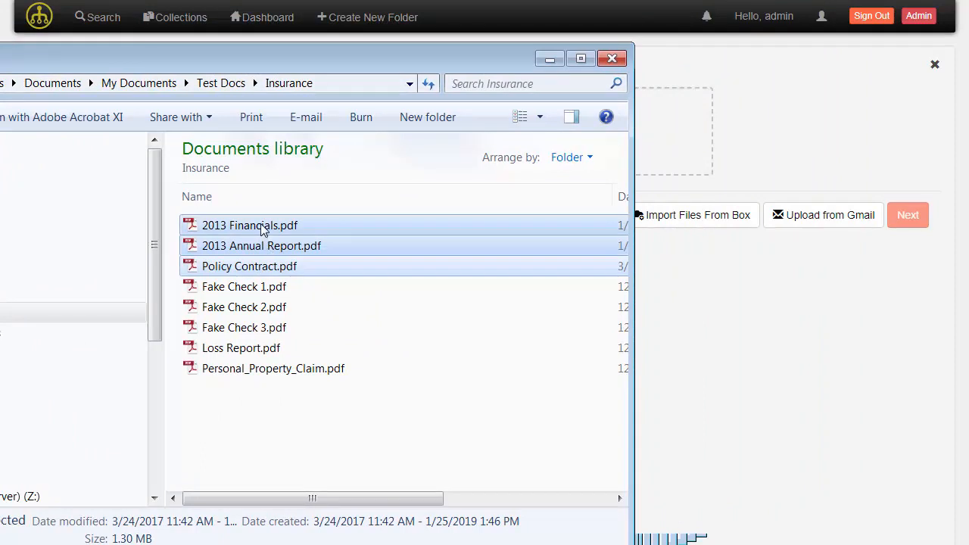
{"action": "left_click_drag", "start_coordinate": [262, 225], "coordinate": [659, 149]}
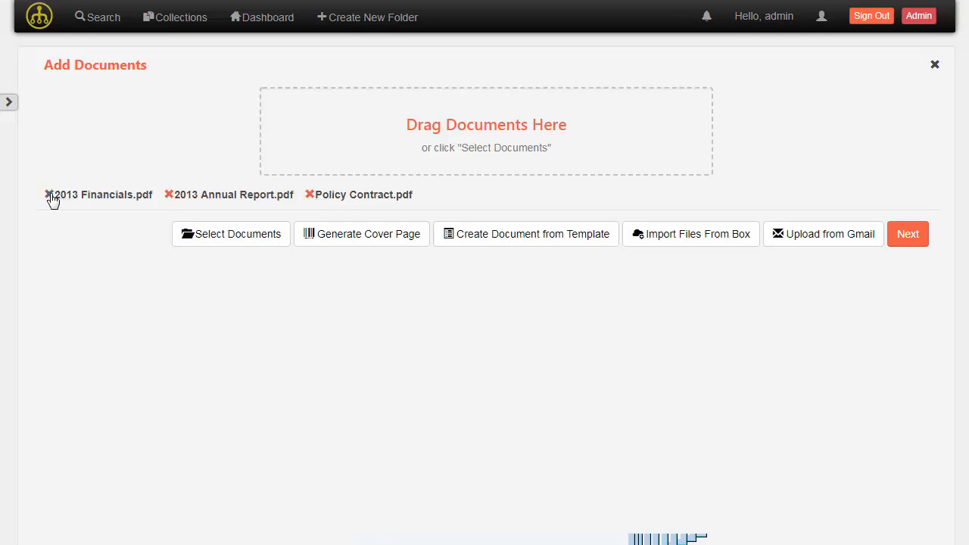
{"action": "left_click", "coordinate": [912, 237]}
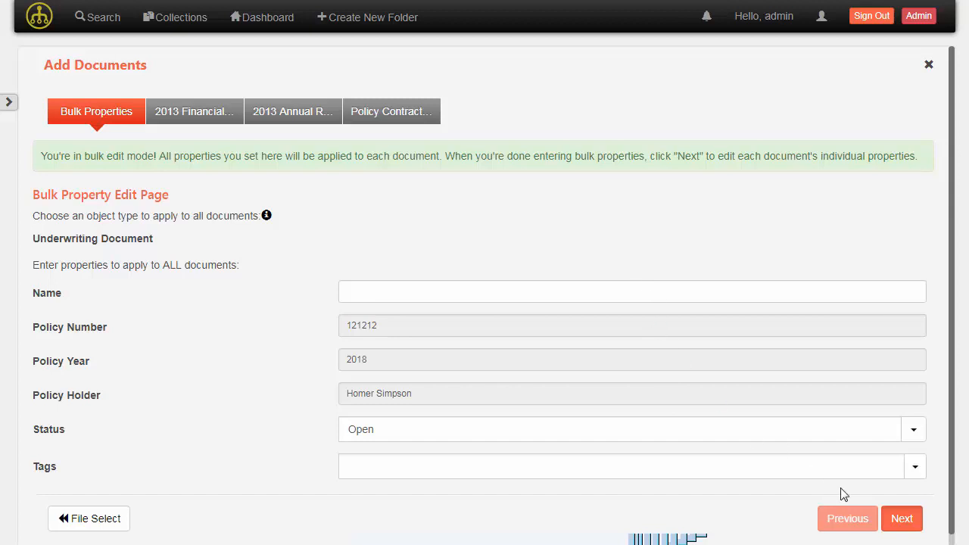
Advance from Bulk Properties to the individual properties of 2013 Financials.pdf
{"action": "left_click", "coordinate": [901, 519]}
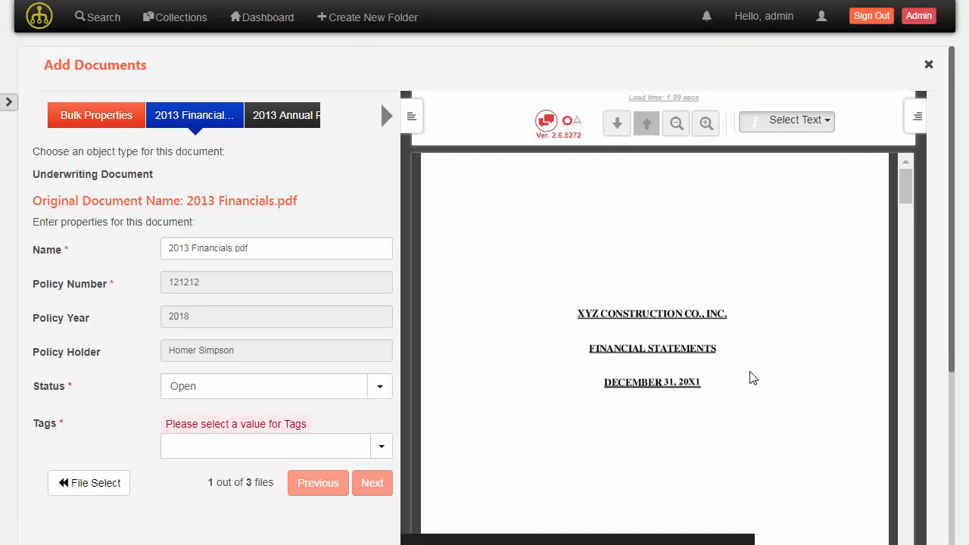
Tag 2013 Financials.pdf as Payment Related and move on to 2013 Annual Report.pdf
{"action": "scroll", "coordinate": [753, 378], "scroll_direction": "down", "scroll_amount": 15}
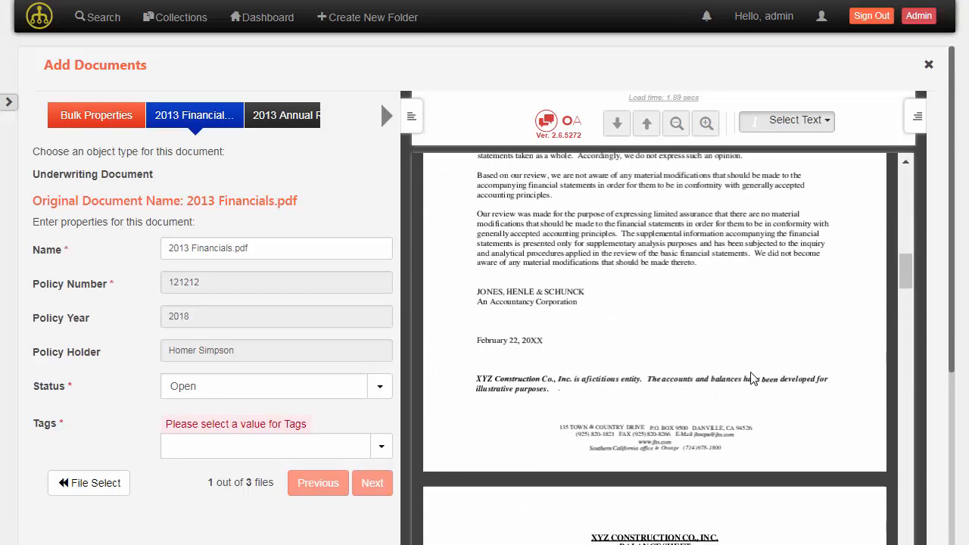
{"action": "scroll", "coordinate": [753, 379], "scroll_direction": "up", "scroll_amount": 5}
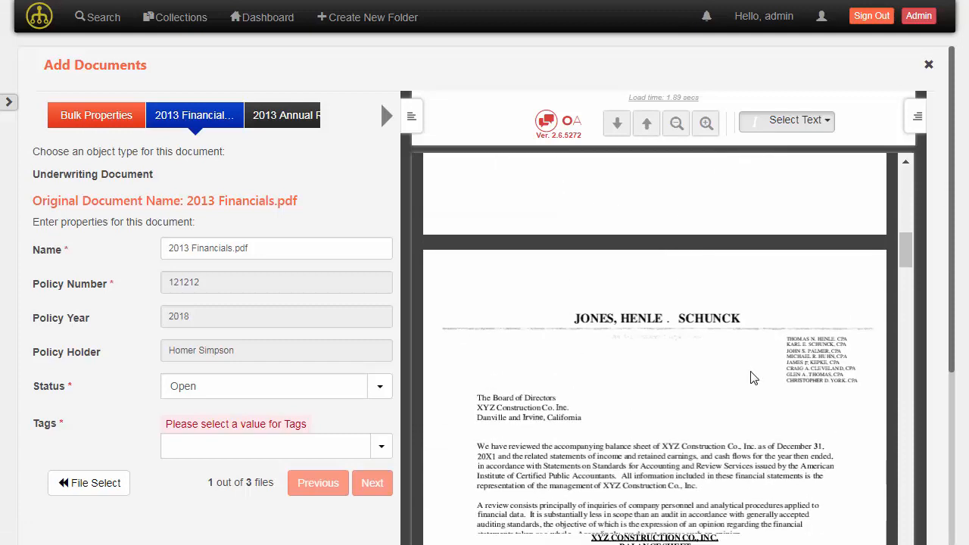
{"action": "scroll", "coordinate": [753, 377], "scroll_direction": "up", "scroll_amount": 10}
{"action": "scroll", "coordinate": [753, 378], "scroll_direction": "up", "scroll_amount": 4}
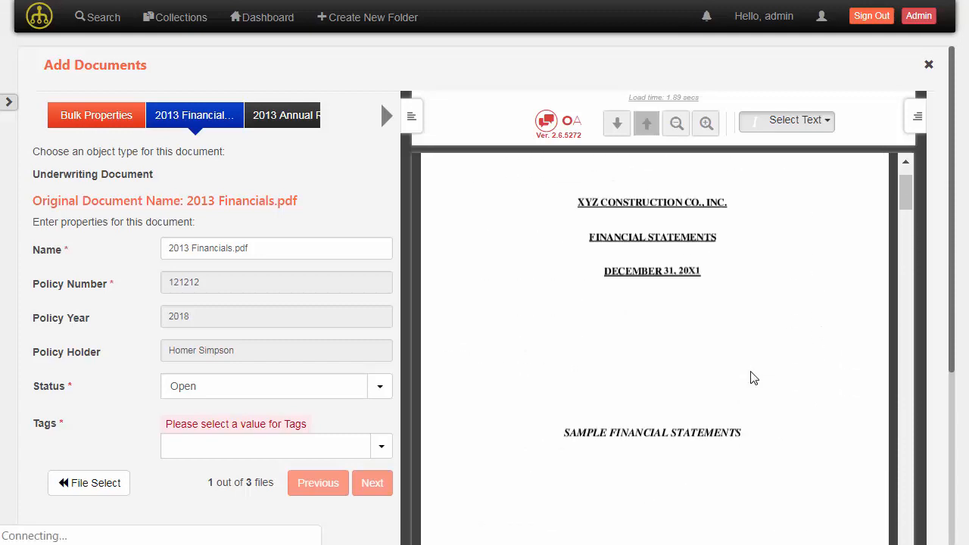
{"action": "left_click", "coordinate": [198, 445]}
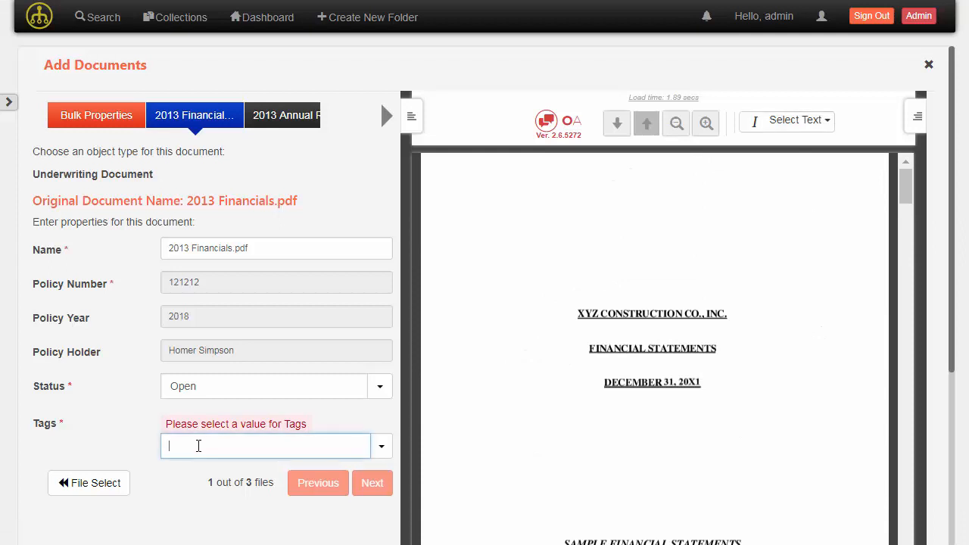
{"action": "type", "text": "fin"}
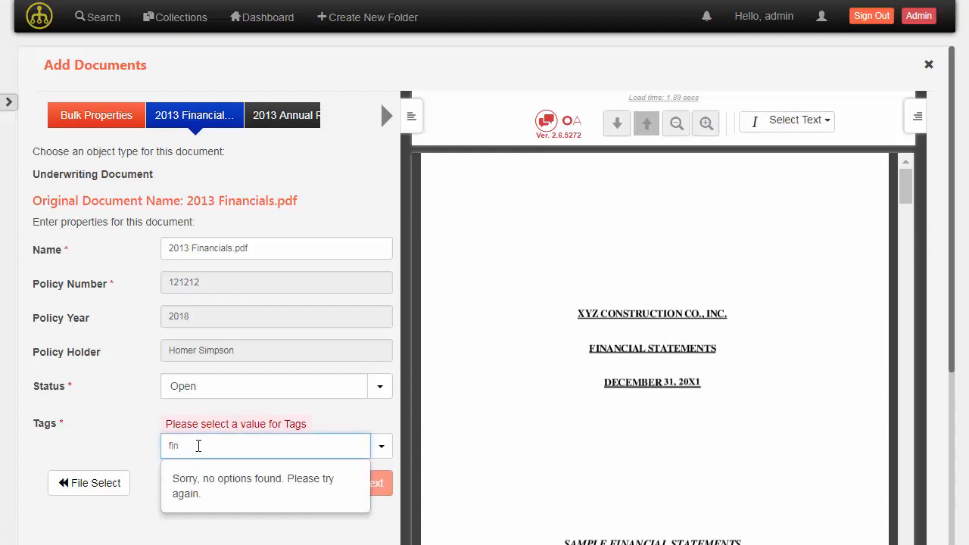
{"action": "key", "text": "BackSpace"}
{"action": "key", "text": "BackSpace"}
{"action": "key", "text": "BackSpace"}
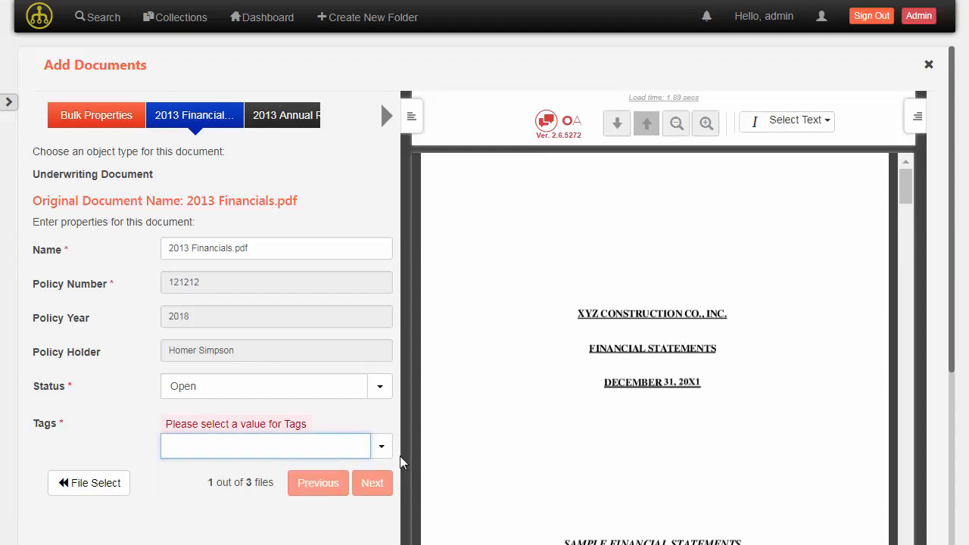
{"action": "left_click", "coordinate": [382, 448]}
{"action": "scroll", "coordinate": [337, 504], "scroll_direction": "down", "scroll_amount": 3}
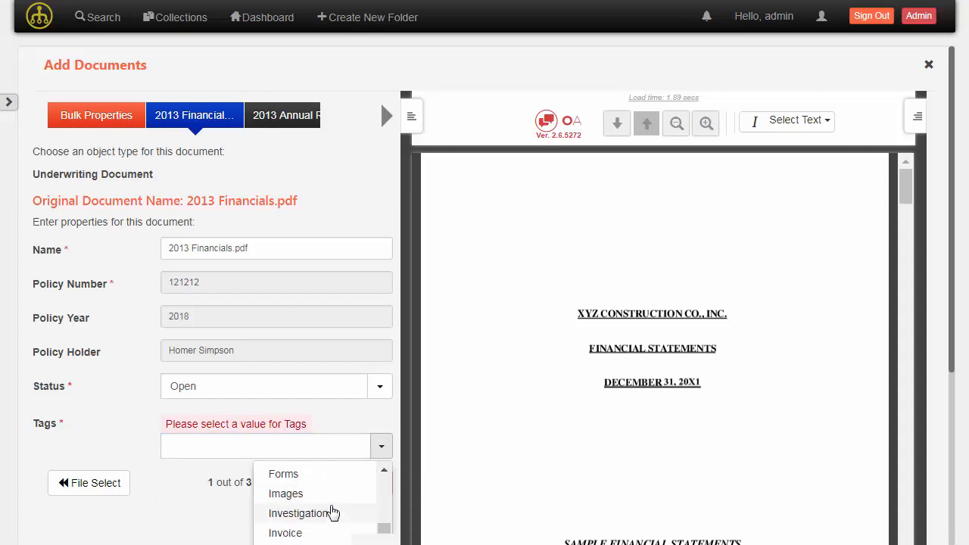
{"action": "scroll", "coordinate": [333, 513], "scroll_direction": "down", "scroll_amount": 1}
{"action": "scroll", "coordinate": [337, 515], "scroll_direction": "up", "scroll_amount": 3}
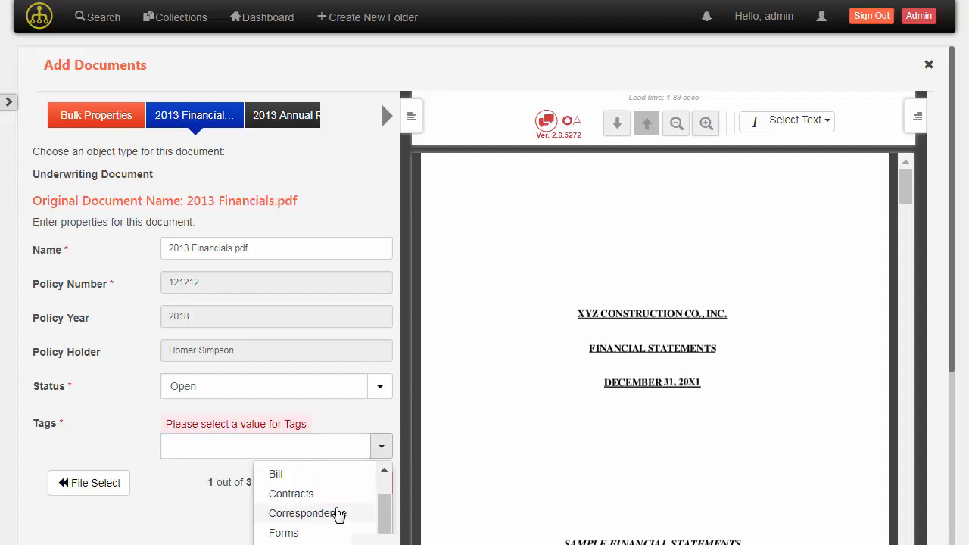
{"action": "scroll", "coordinate": [337, 514], "scroll_direction": "down", "scroll_amount": 3}
{"action": "scroll", "coordinate": [338, 512], "scroll_direction": "down", "scroll_amount": 1}
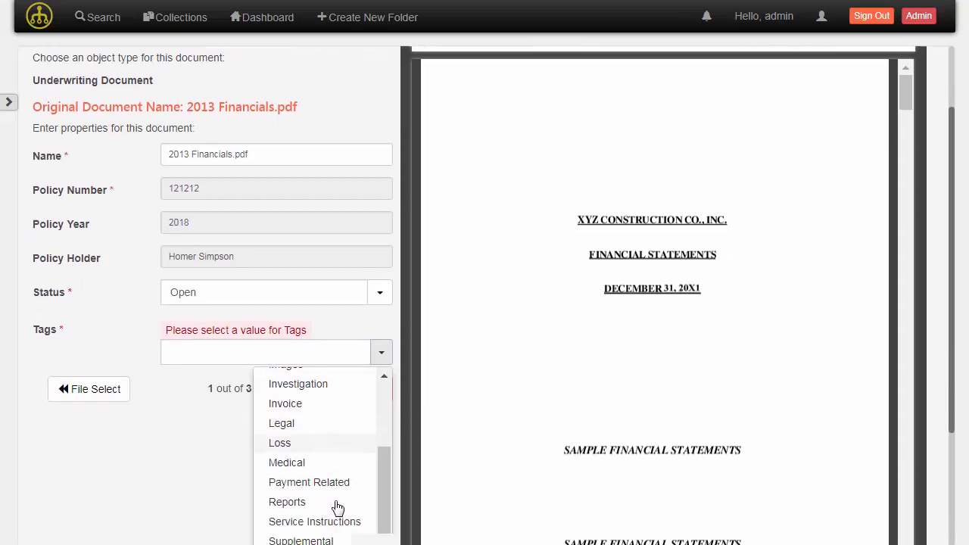
{"action": "left_click", "coordinate": [335, 487]}
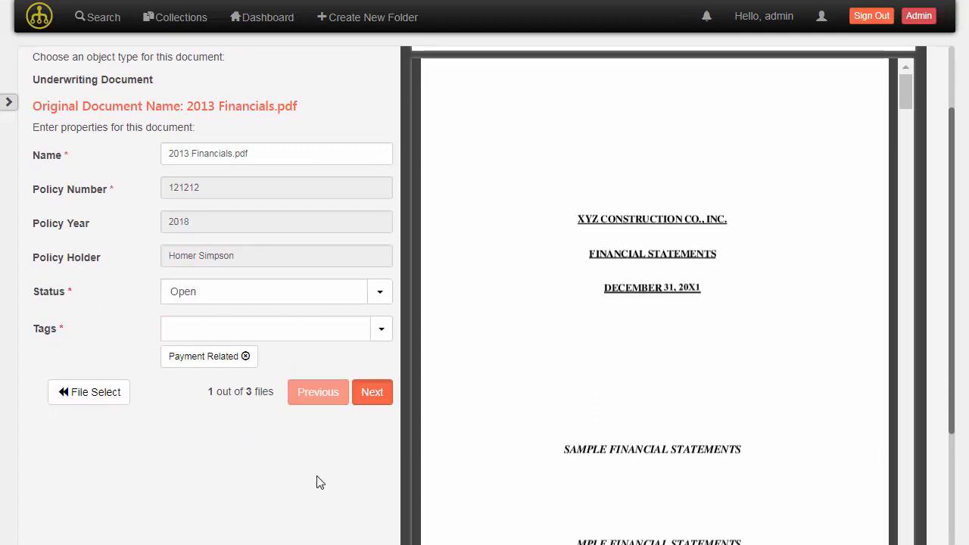
{"action": "left_click", "coordinate": [377, 398]}
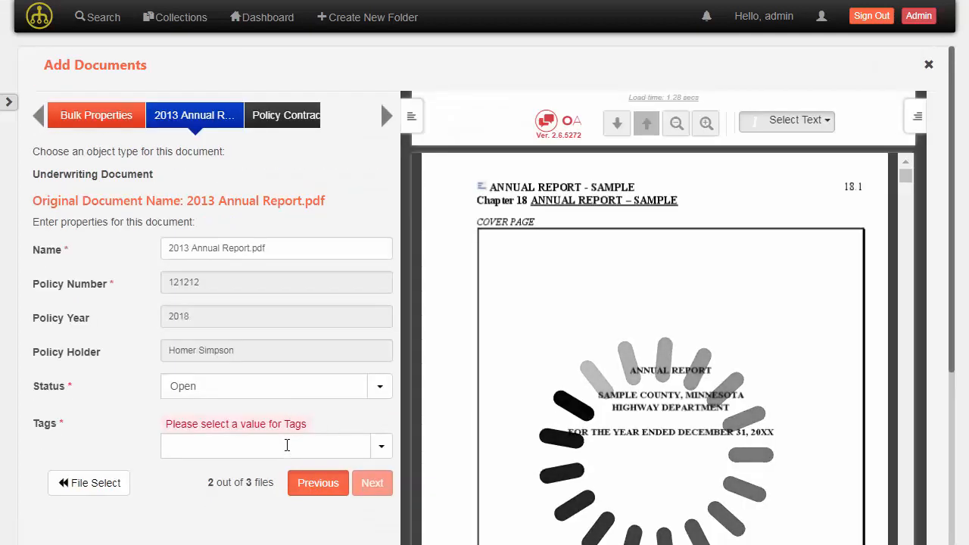
Tag 2013 Annual Report.pdf as Reports and advance to Policy Contract.pdf
{"action": "left_click", "coordinate": [287, 445]}
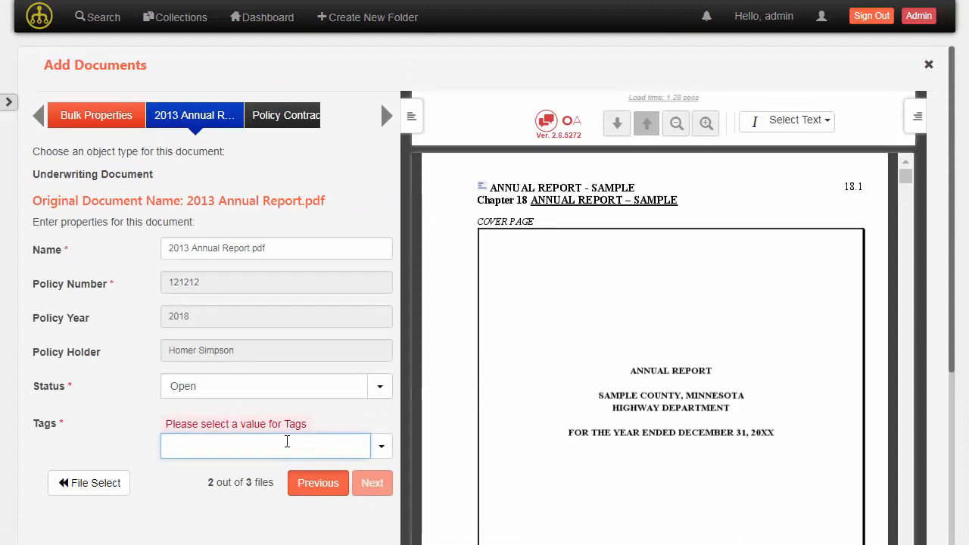
{"action": "type", "text": "reports"}
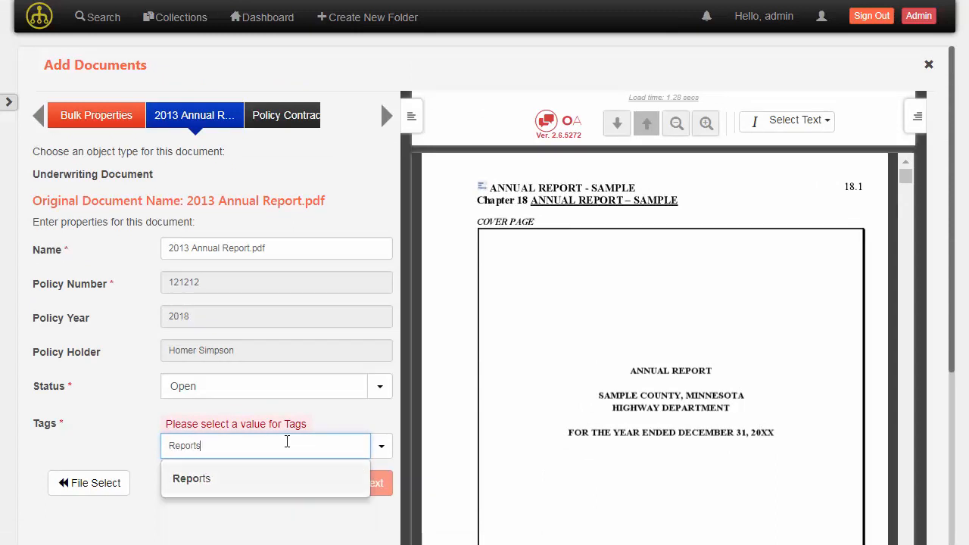
{"action": "key", "text": "Return"}
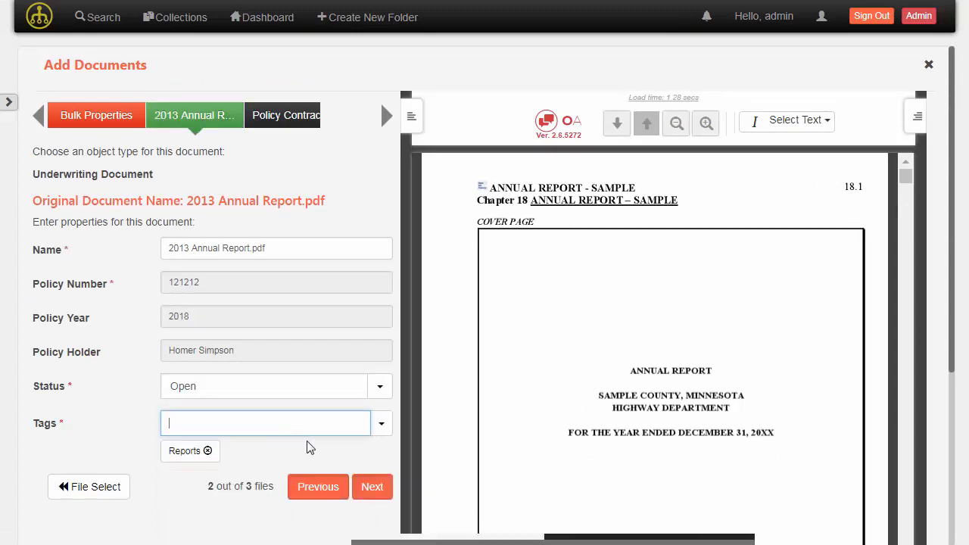
{"action": "left_click", "coordinate": [381, 499]}
Tag Policy Contract.pdf as Contracts and upload all three documents
{"action": "left_click", "coordinate": [279, 442]}
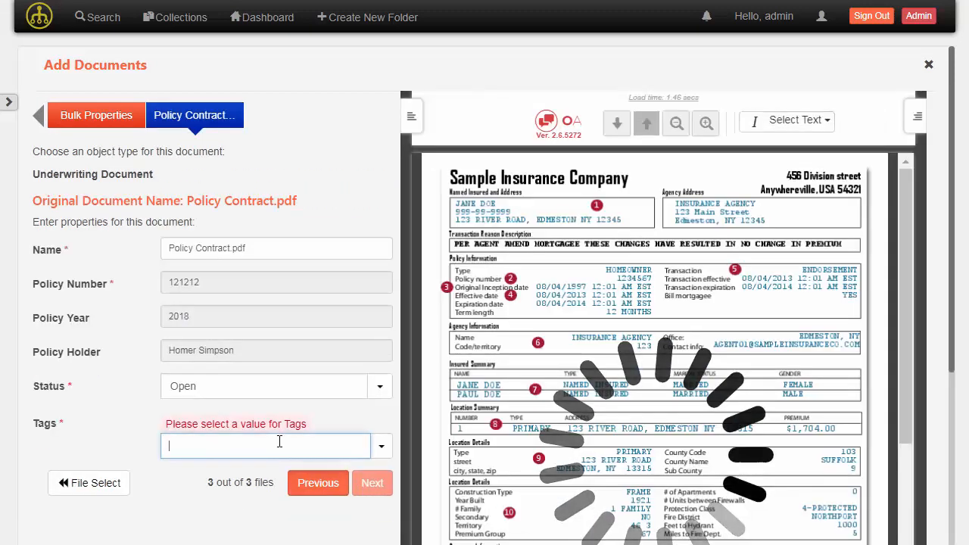
{"action": "type", "text": "con"}
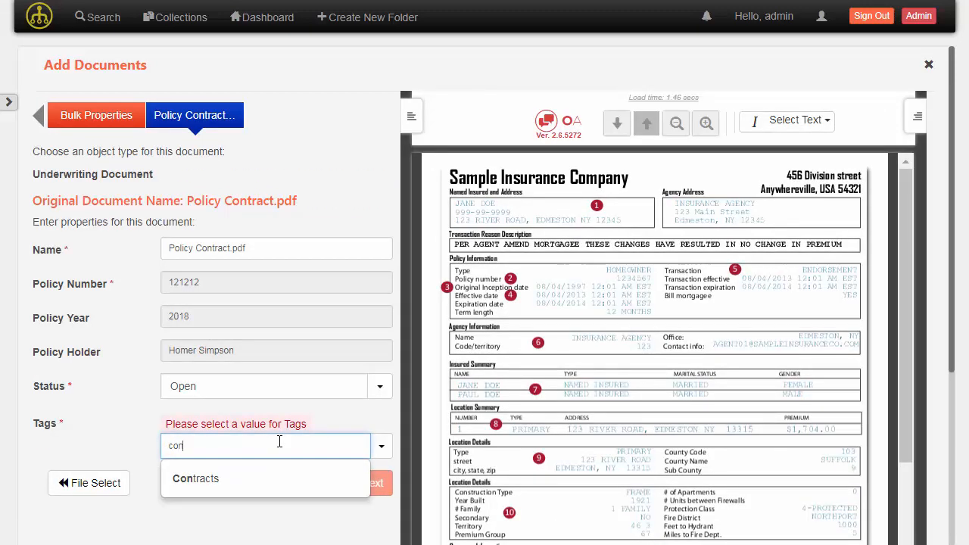
{"action": "left_click", "coordinate": [269, 479]}
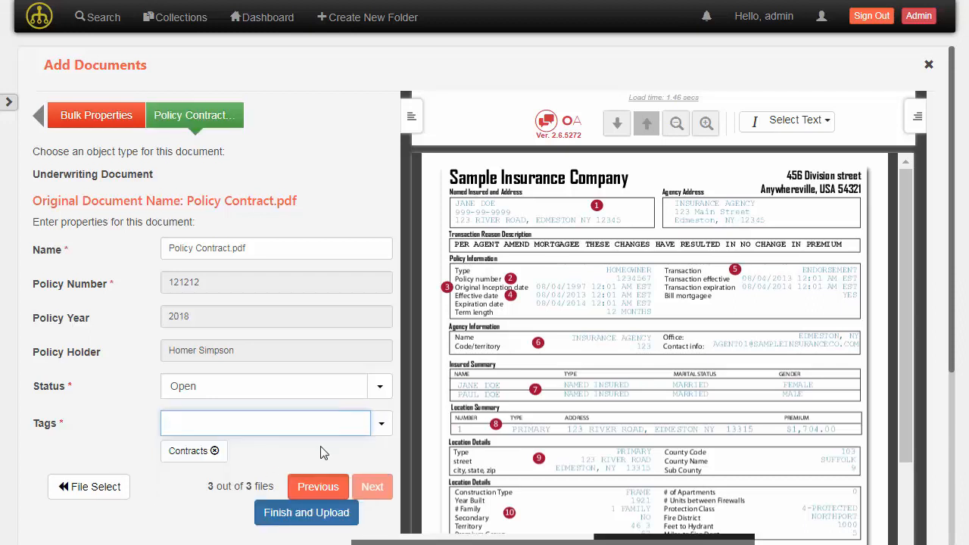
{"action": "left_click", "coordinate": [304, 515]}
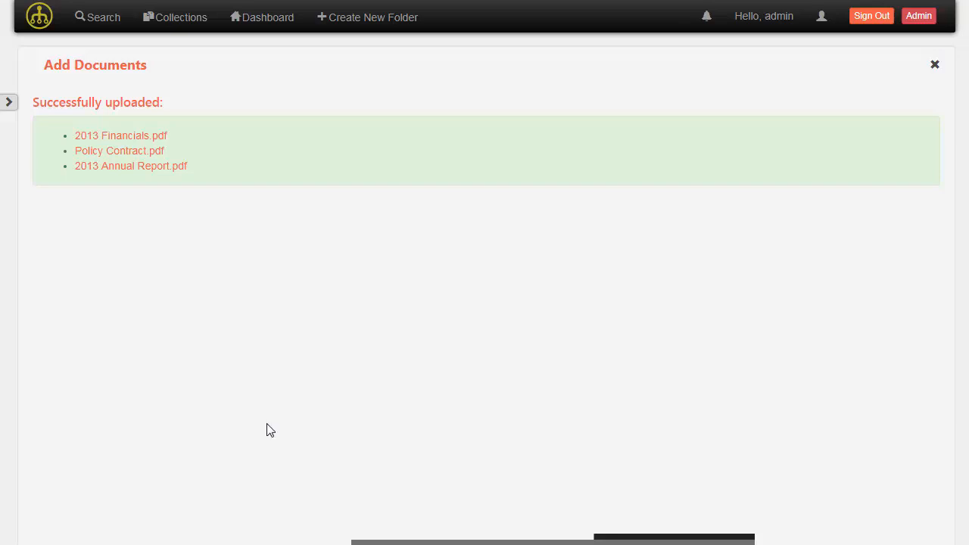
Start another new folder and file it under the Claims trac
{"action": "left_click", "coordinate": [390, 29]}
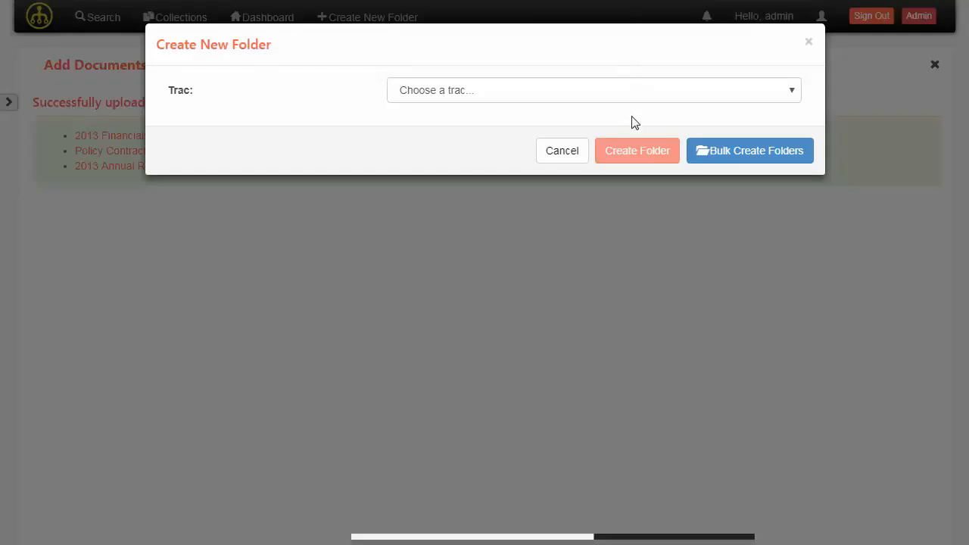
{"action": "left_click", "coordinate": [563, 92]}
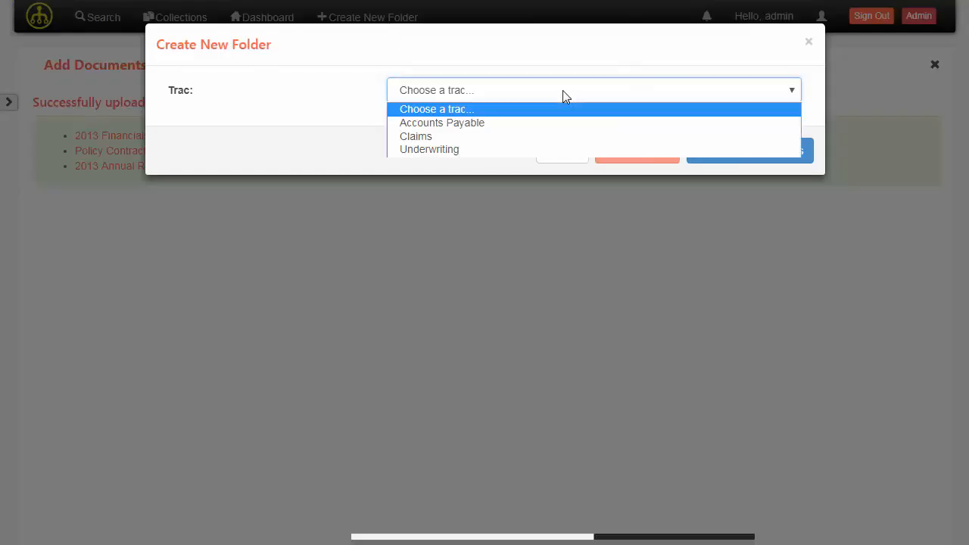
{"action": "left_click", "coordinate": [548, 132]}
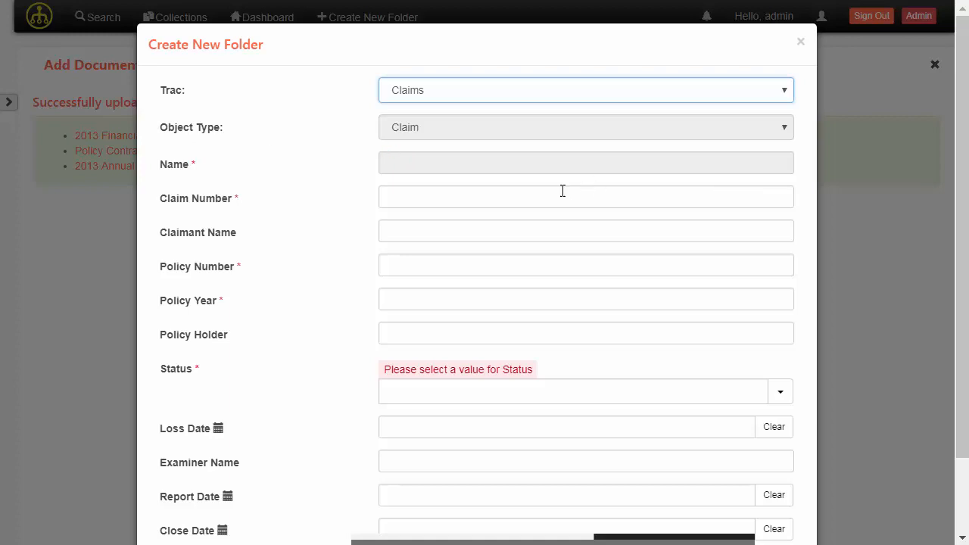
Enter the claim number, claimant name, policy number and Policy Year 2018, then type 'open' for status
{"action": "left_click", "coordinate": [526, 195]}
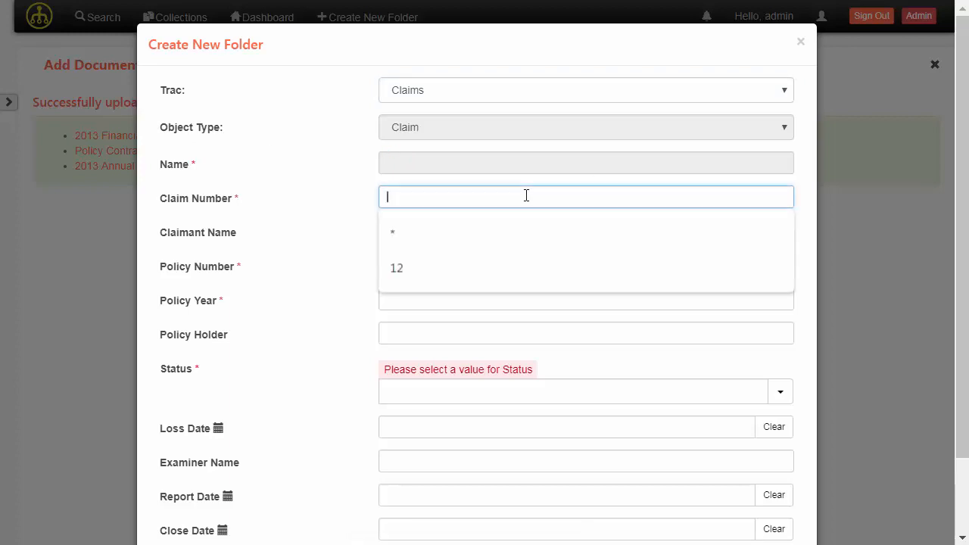
{"action": "type", "text": "123456"}
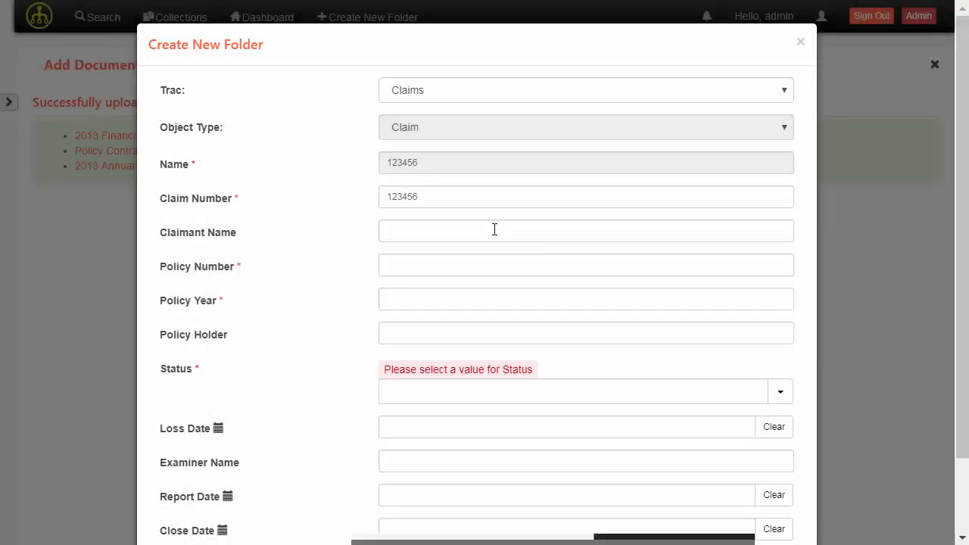
{"action": "left_click", "coordinate": [494, 229]}
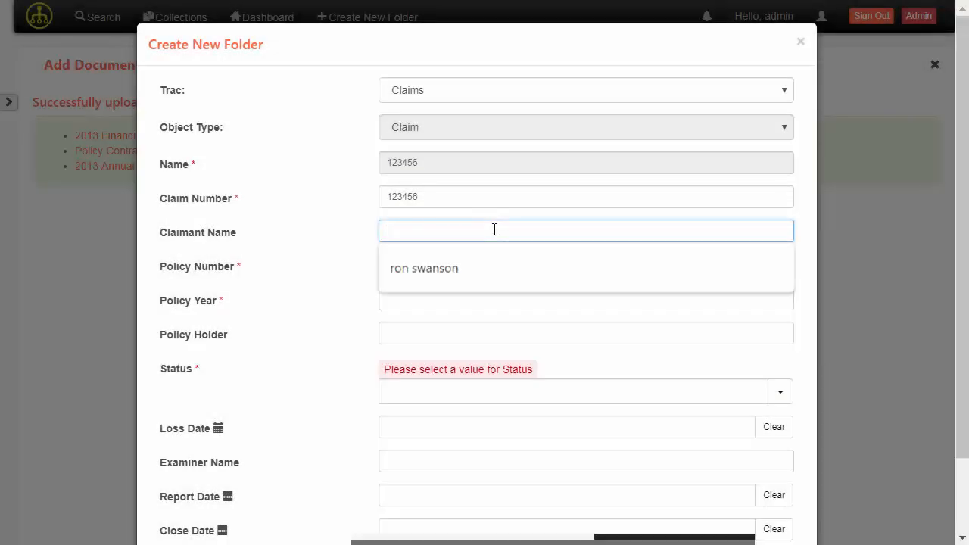
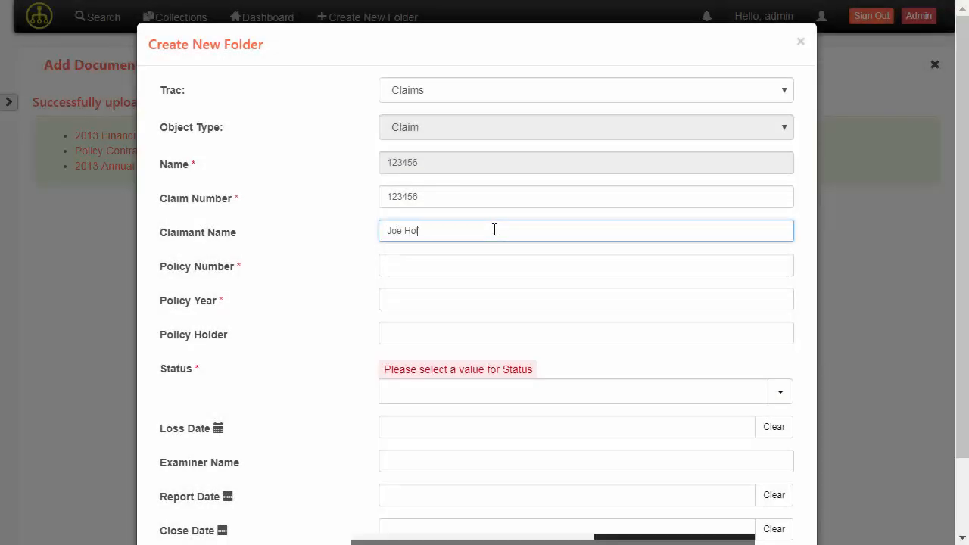
{"action": "left_click", "coordinate": [487, 272]}
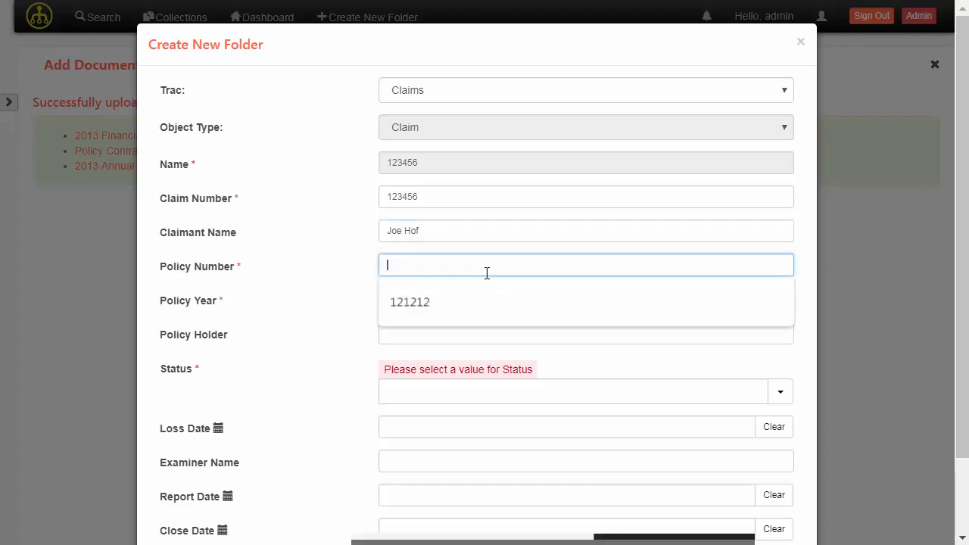
{"action": "type", "text": "121212"}
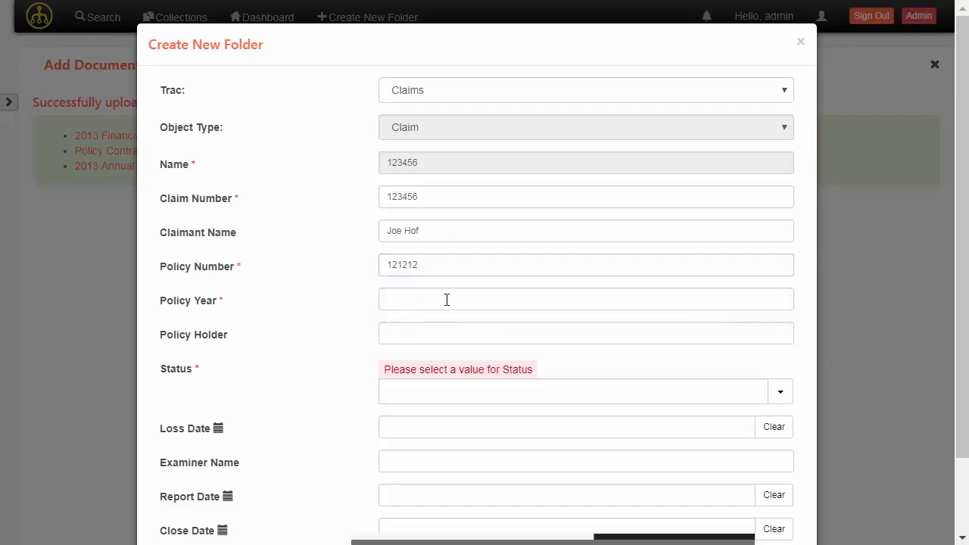
{"action": "left_click", "coordinate": [447, 300]}
{"action": "type", "text": "018"}
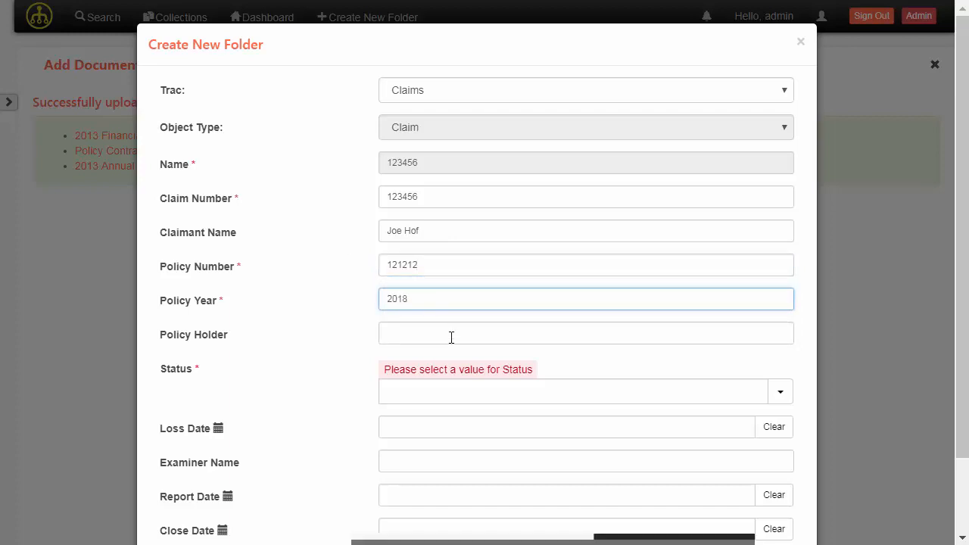
{"action": "left_click", "coordinate": [451, 336]}
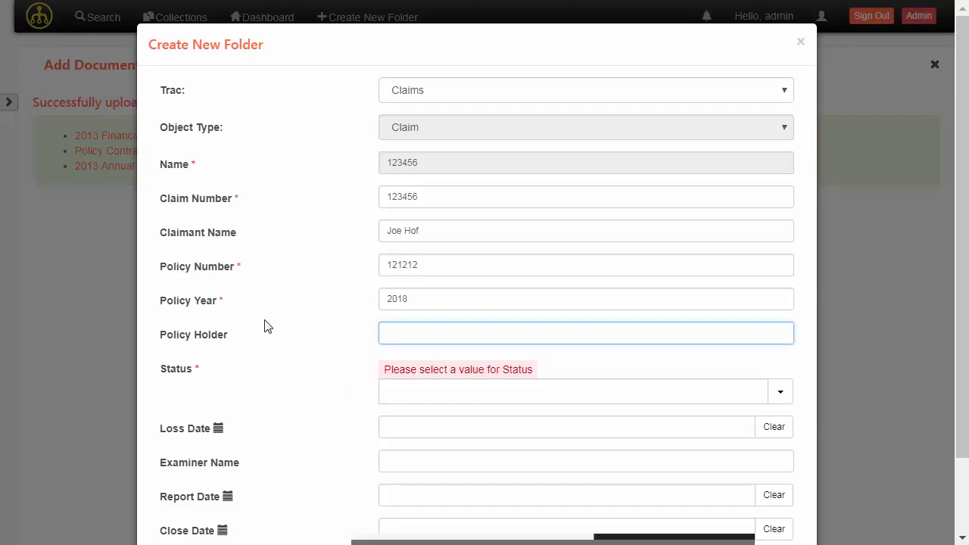
{"action": "left_click", "coordinate": [415, 392]}
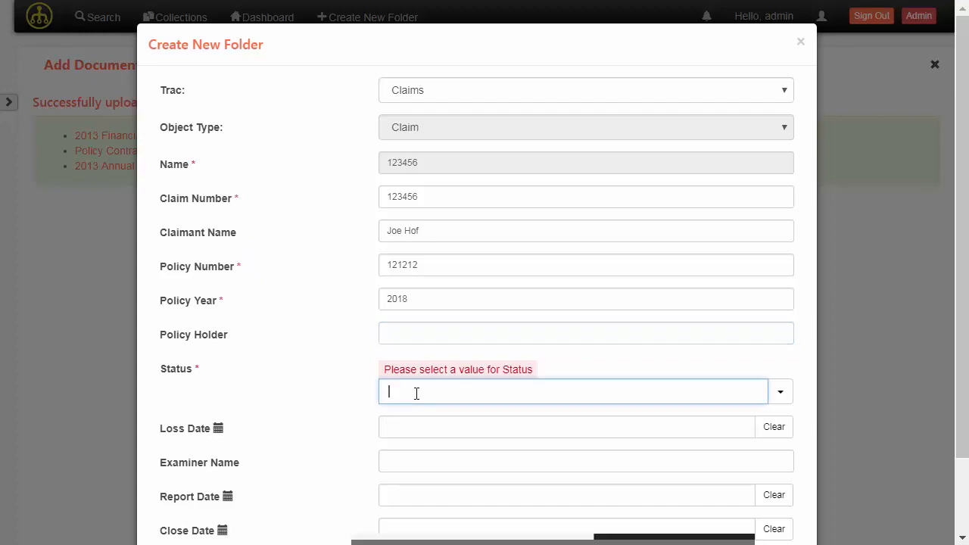
{"action": "type", "text": "open"}
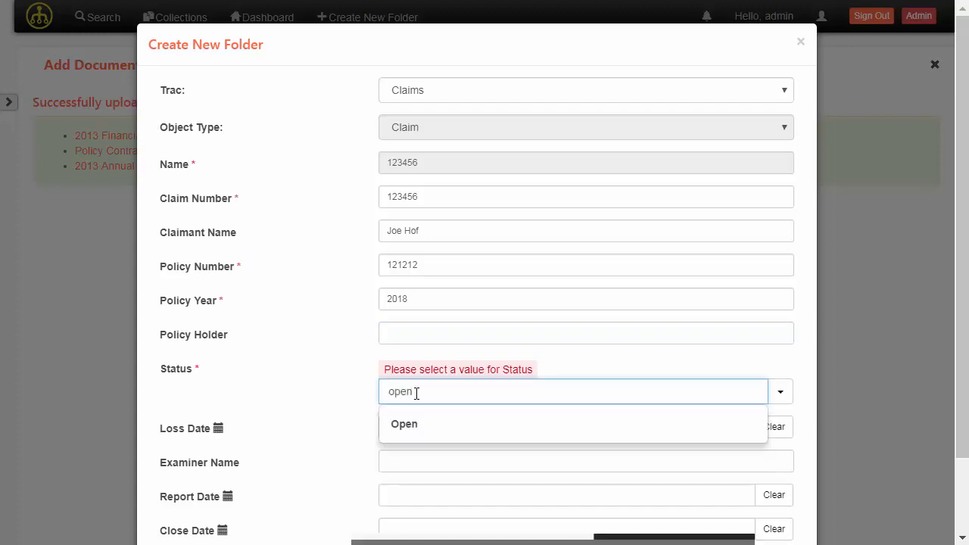
Set Status Open, loss and report dates January 25, 2019, close date January 31, 2019, and create the folder
{"action": "left_click", "coordinate": [416, 424]}
{"action": "scroll", "coordinate": [328, 310], "scroll_direction": "down", "scroll_amount": 1}
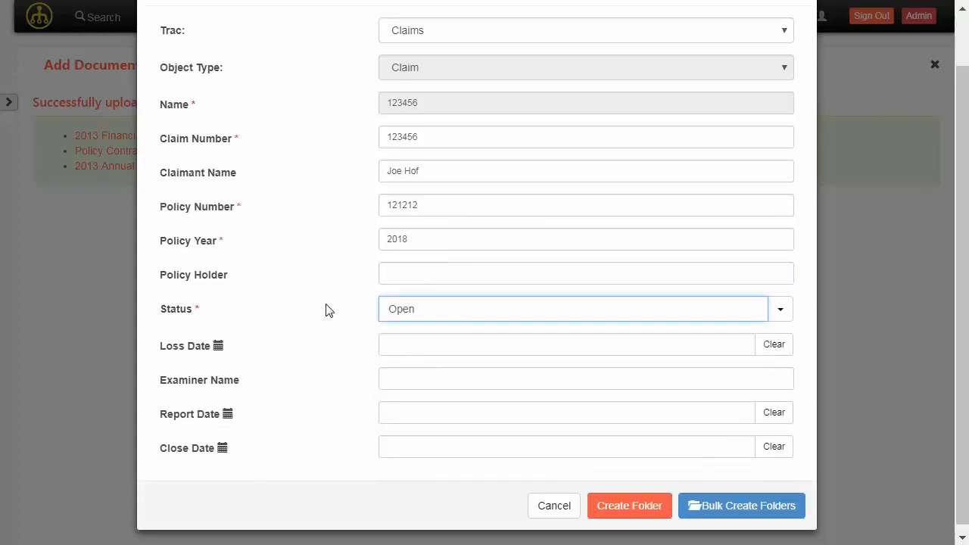
{"action": "left_click", "coordinate": [458, 338]}
{"action": "left_click", "coordinate": [521, 470]}
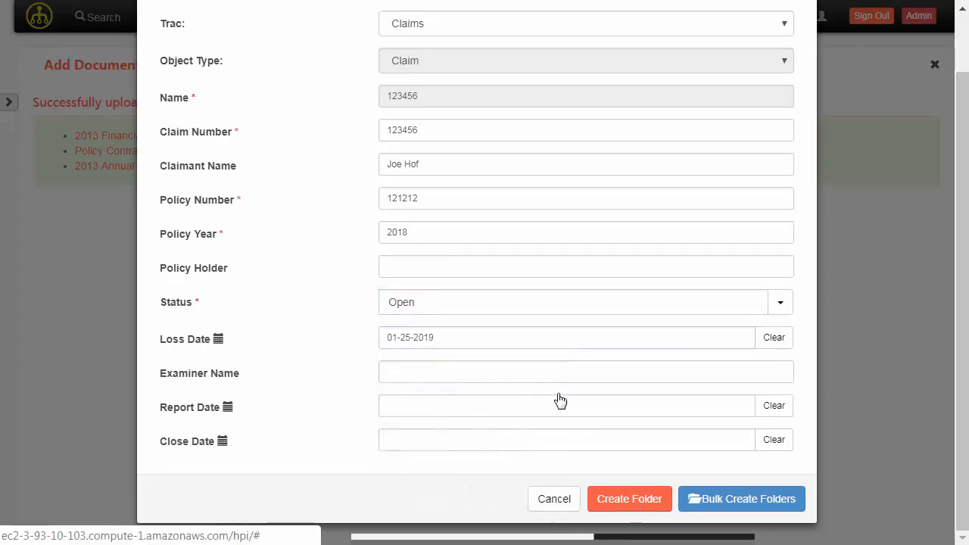
{"action": "left_click", "coordinate": [432, 410]}
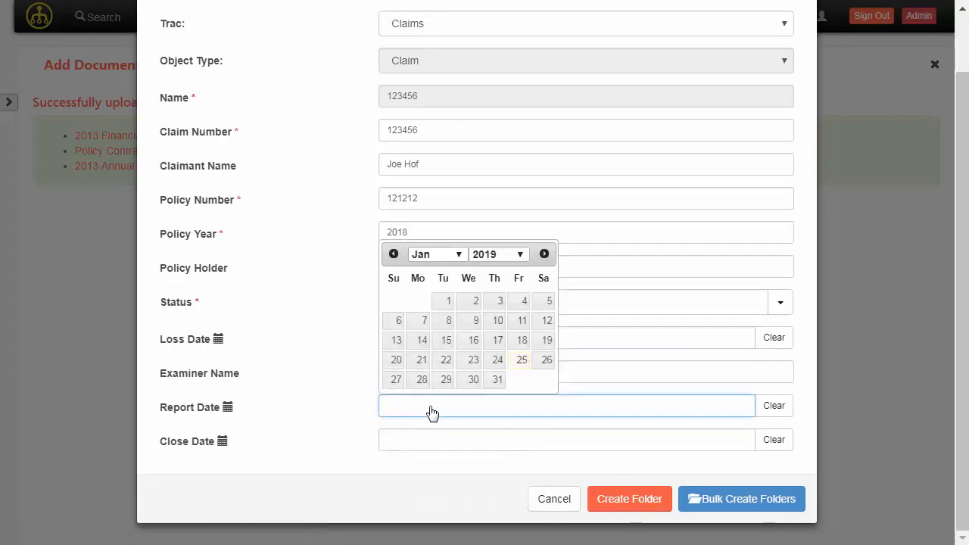
{"action": "left_click", "coordinate": [523, 361]}
{"action": "left_click", "coordinate": [523, 449]}
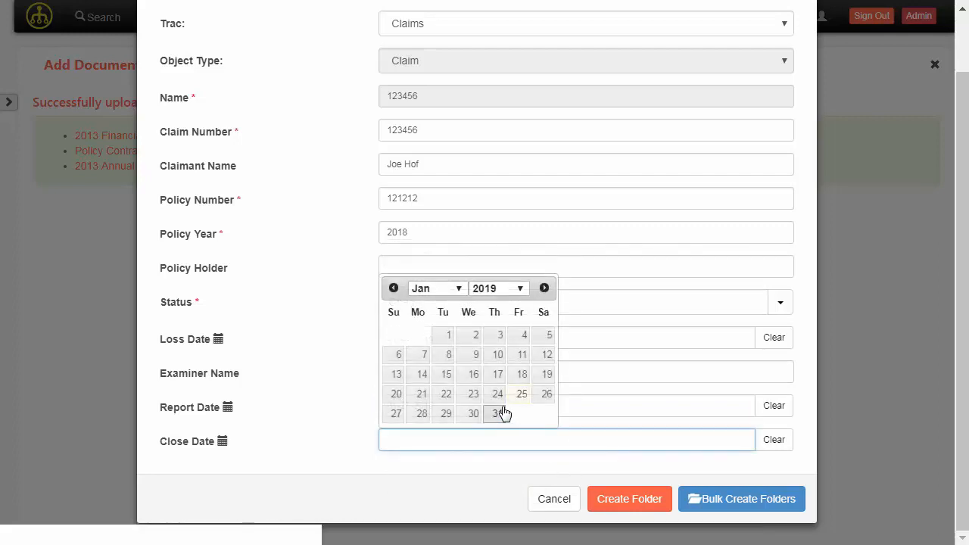
{"action": "left_click", "coordinate": [499, 412]}
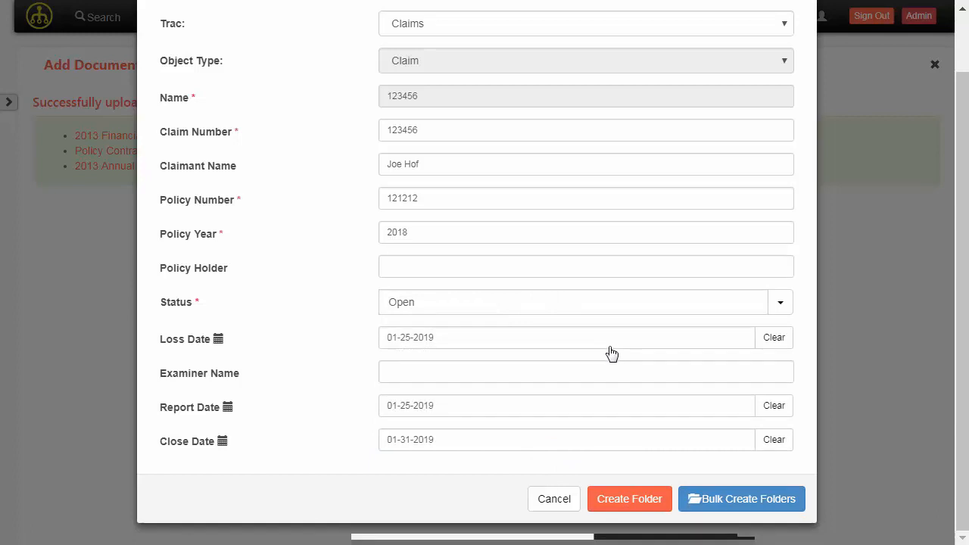
{"action": "scroll", "coordinate": [612, 353], "scroll_direction": "up", "scroll_amount": 2}
{"action": "scroll", "coordinate": [612, 357], "scroll_direction": "down", "scroll_amount": 2}
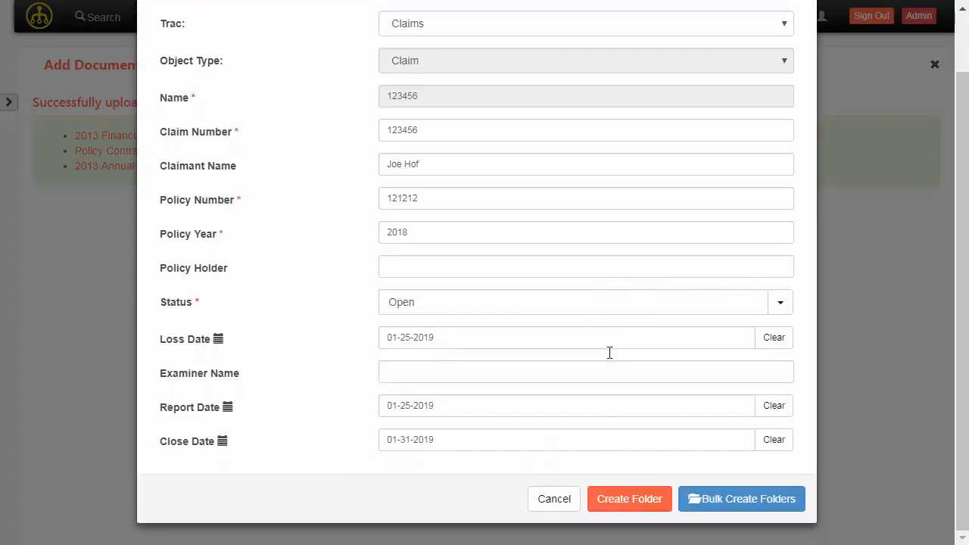
{"action": "left_click", "coordinate": [633, 500]}
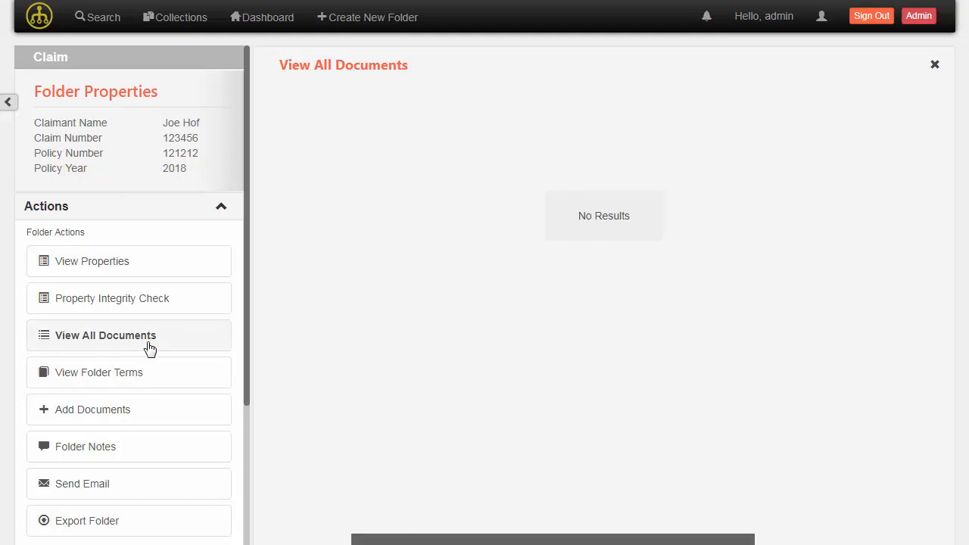
Queue Fake Check 1–3, Loss Report and Personal_Property_Claim PDFs in Add Documents
{"action": "left_click", "coordinate": [162, 418]}
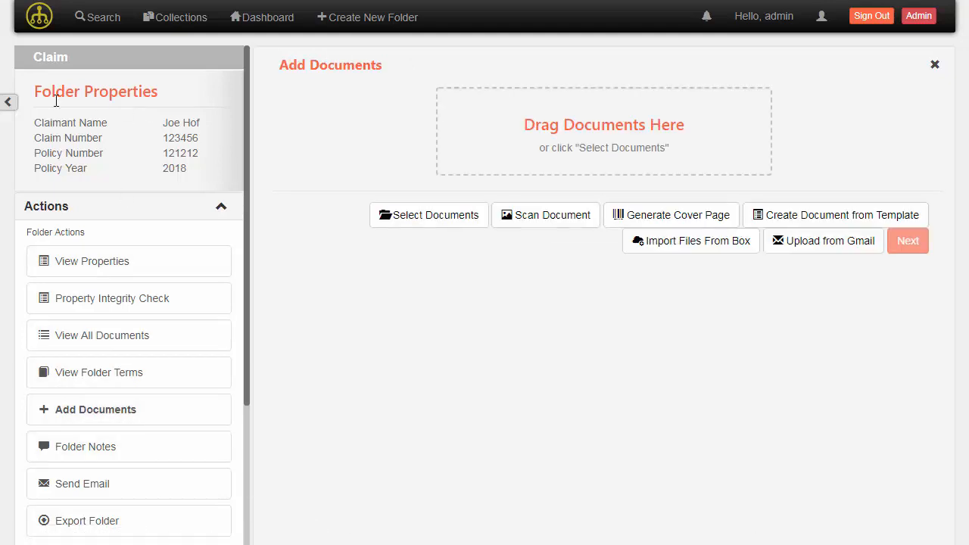
{"action": "left_click", "coordinate": [9, 104]}
{"action": "key", "text": "alt+Tab"}
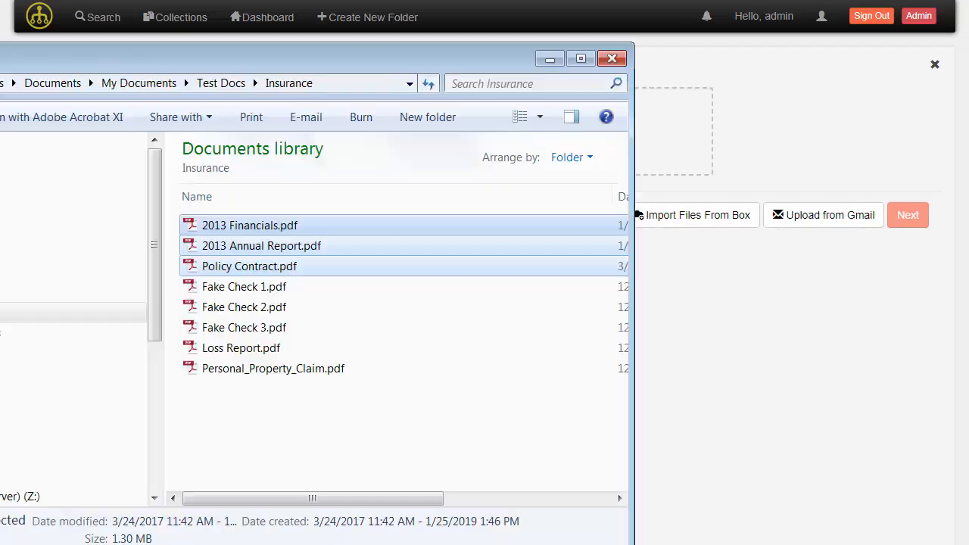
{"action": "left_click_drag", "start_coordinate": [231, 444], "coordinate": [667, 152]}
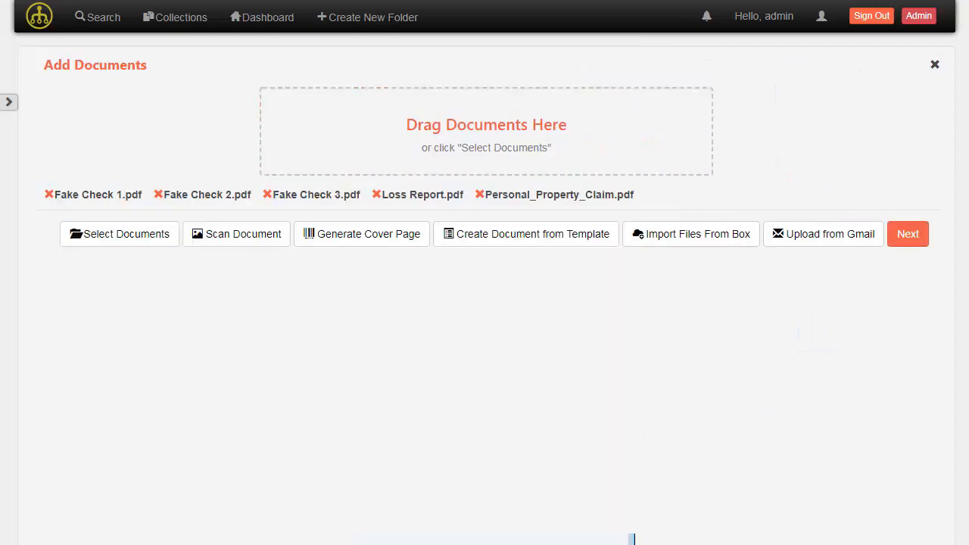
Review the Bulk Property Edit page, then continue to Fake Check 1.pdf's individual properties
{"action": "left_click", "coordinate": [912, 243]}
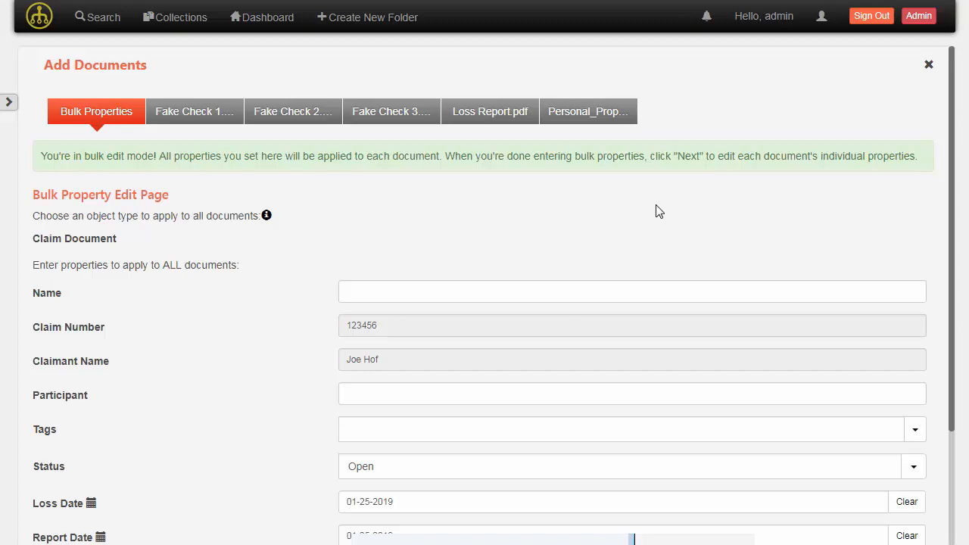
{"action": "scroll", "coordinate": [476, 219], "scroll_direction": "down", "scroll_amount": 2}
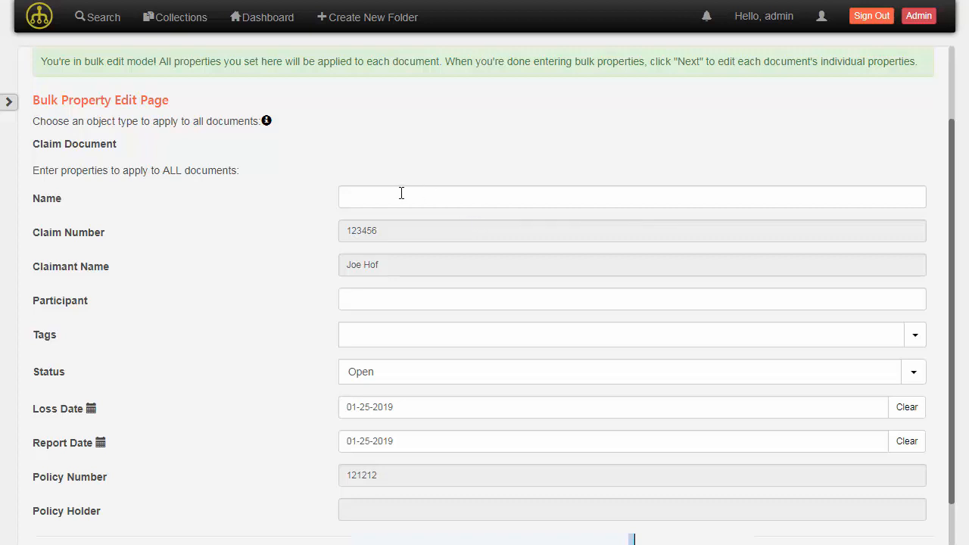
{"action": "scroll", "coordinate": [493, 203], "scroll_direction": "down", "scroll_amount": 1}
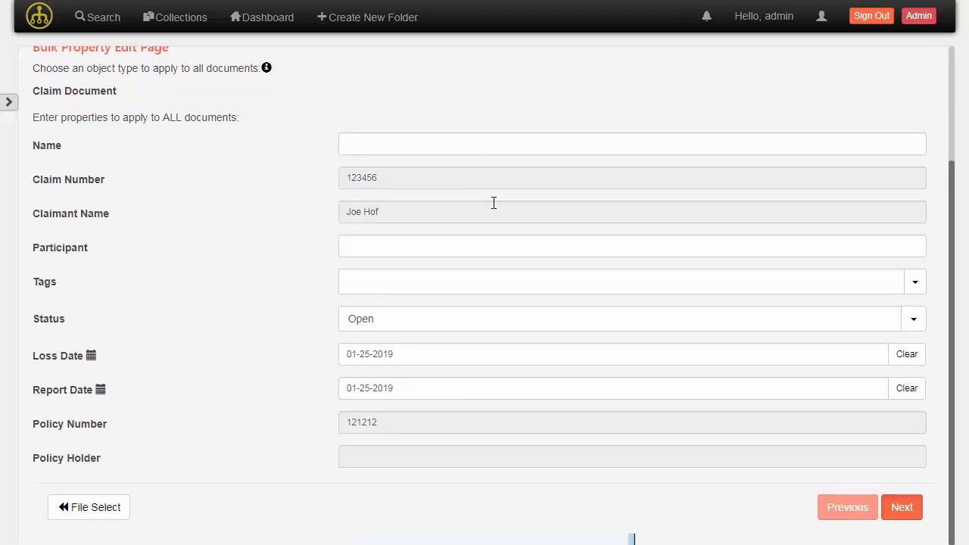
{"action": "scroll", "coordinate": [467, 238], "scroll_direction": "up", "scroll_amount": 2}
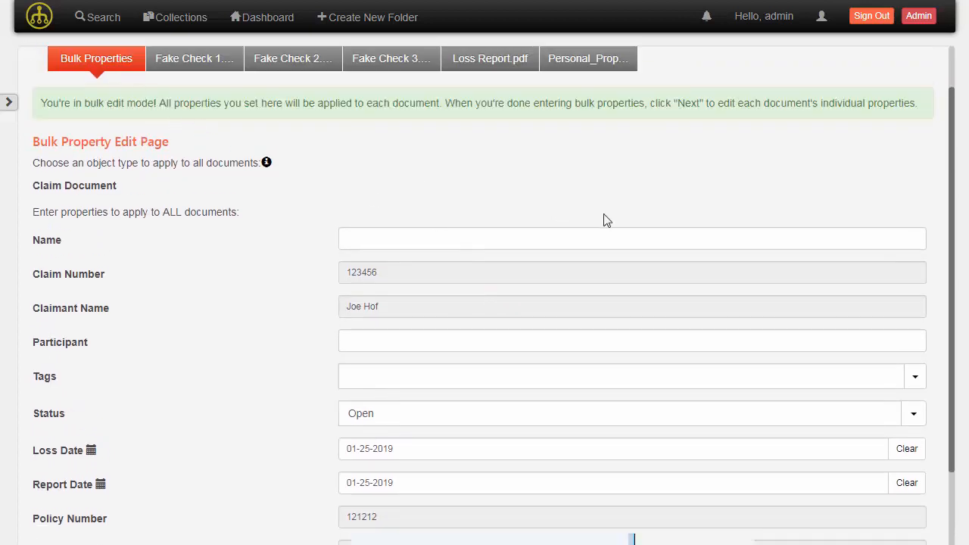
{"action": "scroll", "coordinate": [634, 223], "scroll_direction": "down", "scroll_amount": 2}
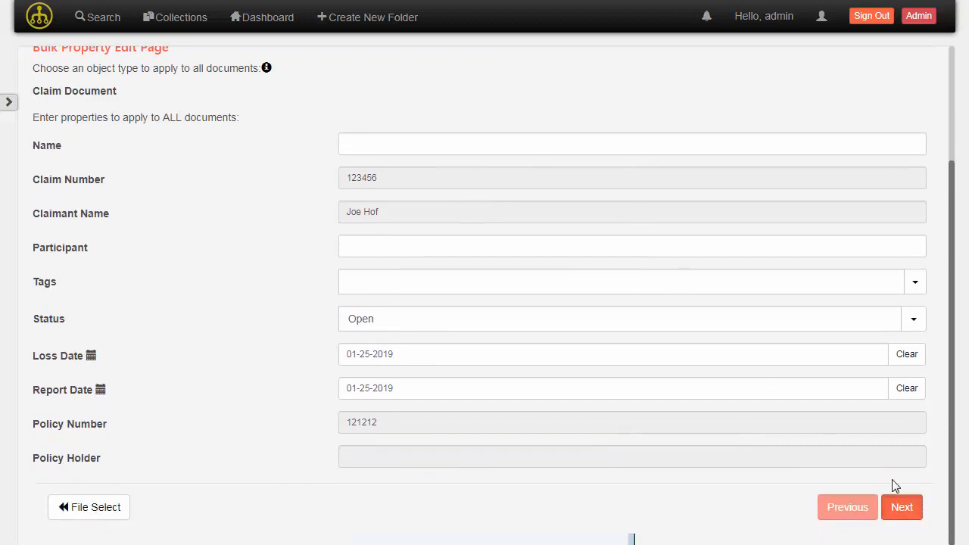
{"action": "left_click", "coordinate": [903, 508]}
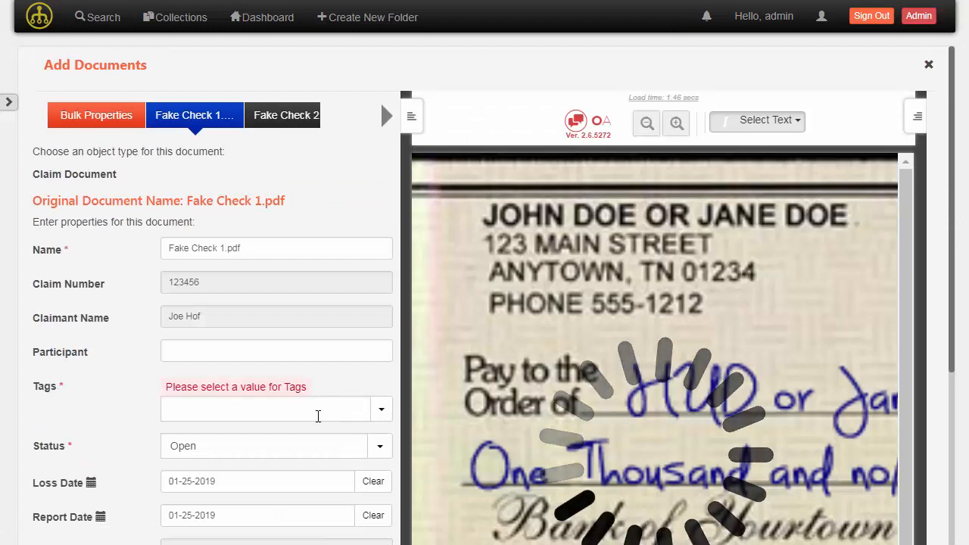
Tag Fake Check 1.pdf as Payment Related
{"action": "left_click", "coordinate": [323, 411]}
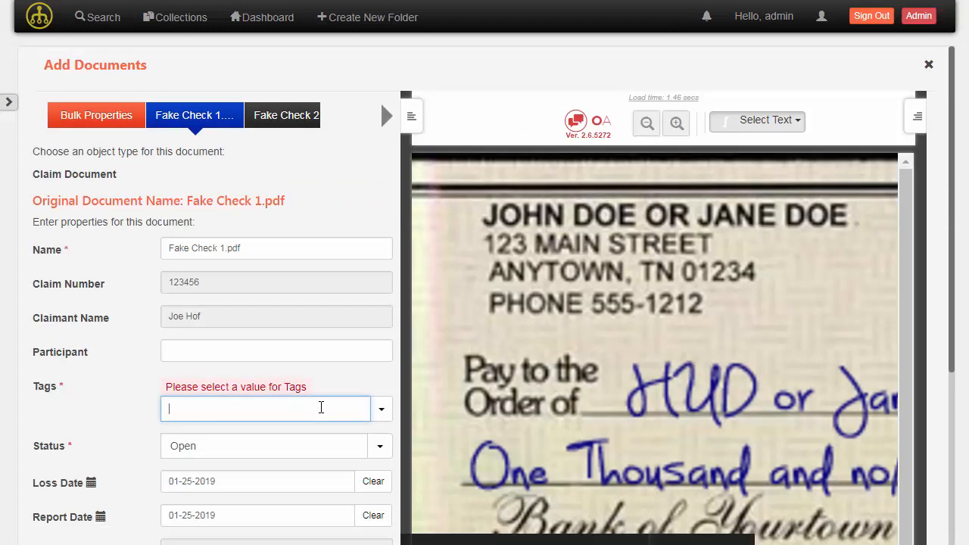
{"action": "left_click", "coordinate": [382, 409]}
{"action": "scroll", "coordinate": [348, 492], "scroll_direction": "down", "scroll_amount": 3}
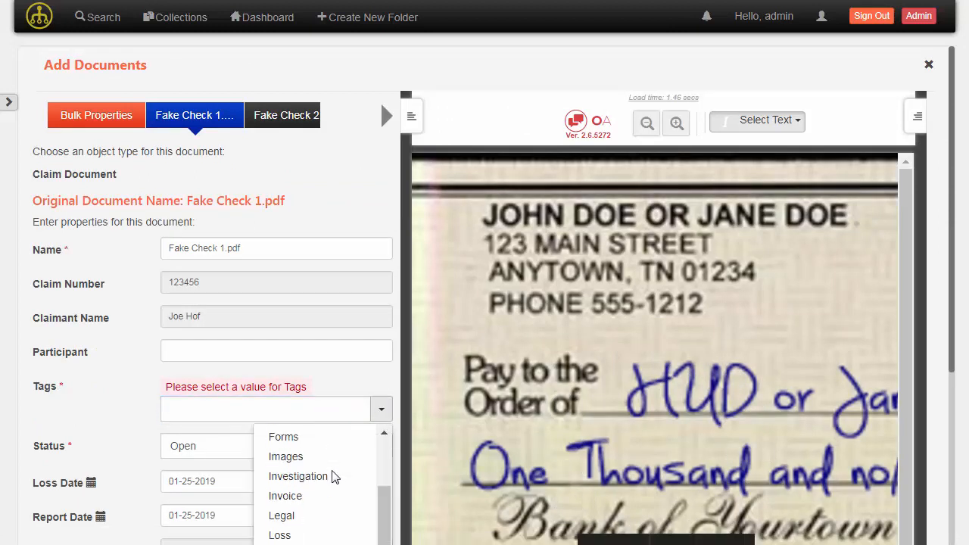
{"action": "scroll", "coordinate": [335, 481], "scroll_direction": "down", "scroll_amount": 1}
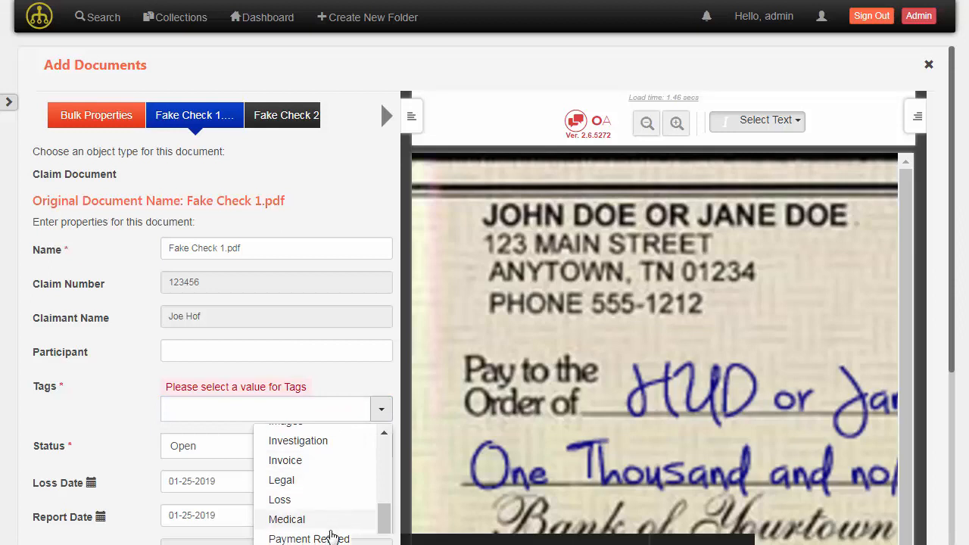
{"action": "left_click", "coordinate": [331, 539]}
{"action": "scroll", "coordinate": [292, 356], "scroll_direction": "down", "scroll_amount": 2}
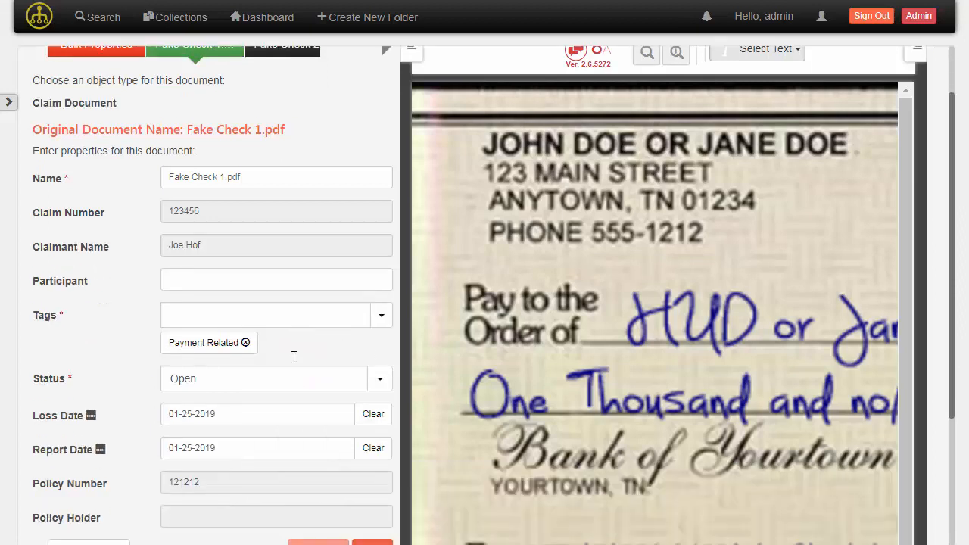
{"action": "scroll", "coordinate": [293, 357], "scroll_direction": "down", "scroll_amount": 2}
Tag Fake Check 2 and Fake Check 3 as Payment Related
{"action": "left_click", "coordinate": [377, 437]}
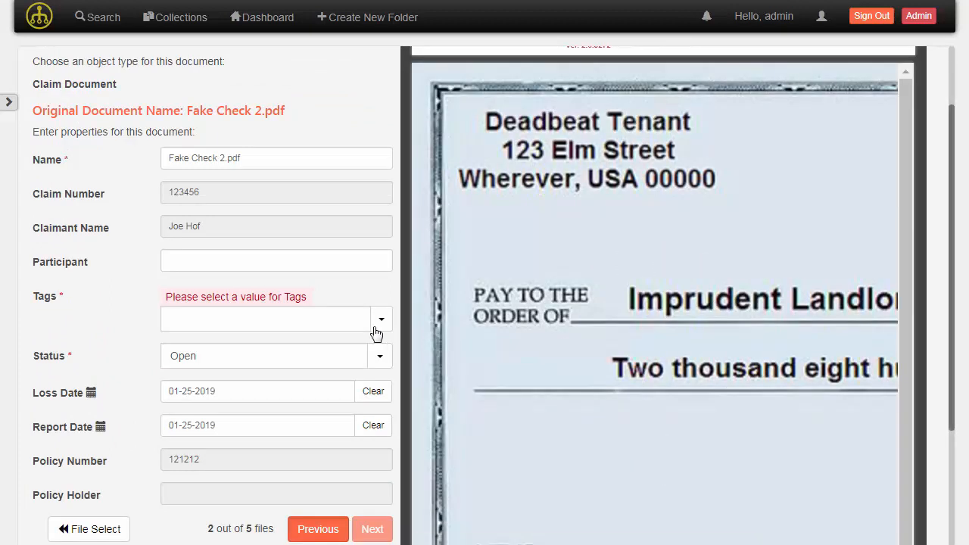
{"action": "left_click", "coordinate": [346, 321]}
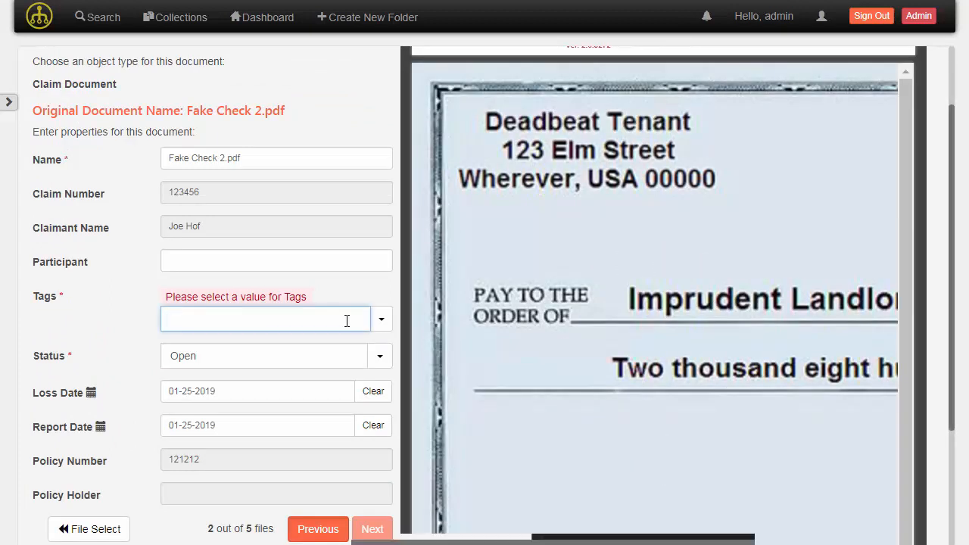
{"action": "type", "text": "pay"}
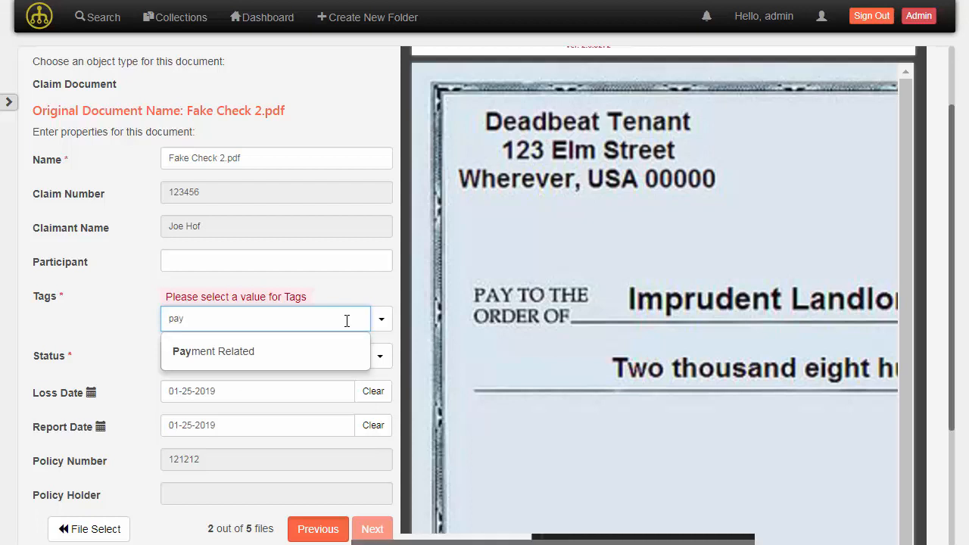
{"action": "left_click", "coordinate": [342, 352]}
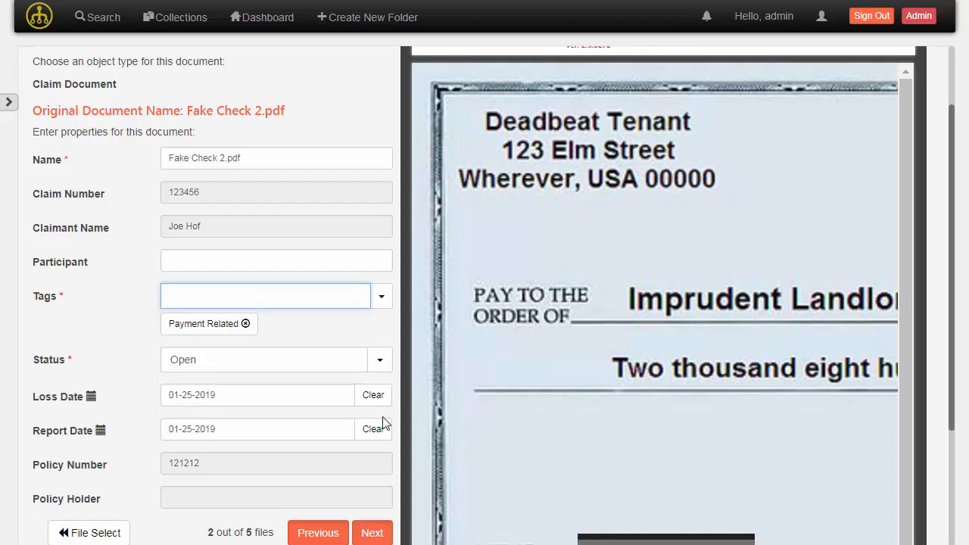
{"action": "left_click", "coordinate": [376, 533]}
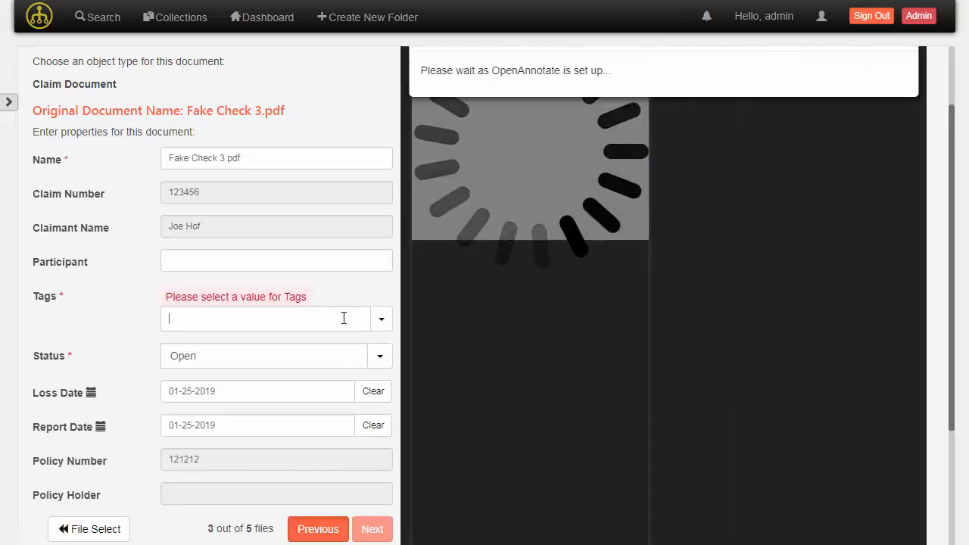
{"action": "type", "text": "pa"}
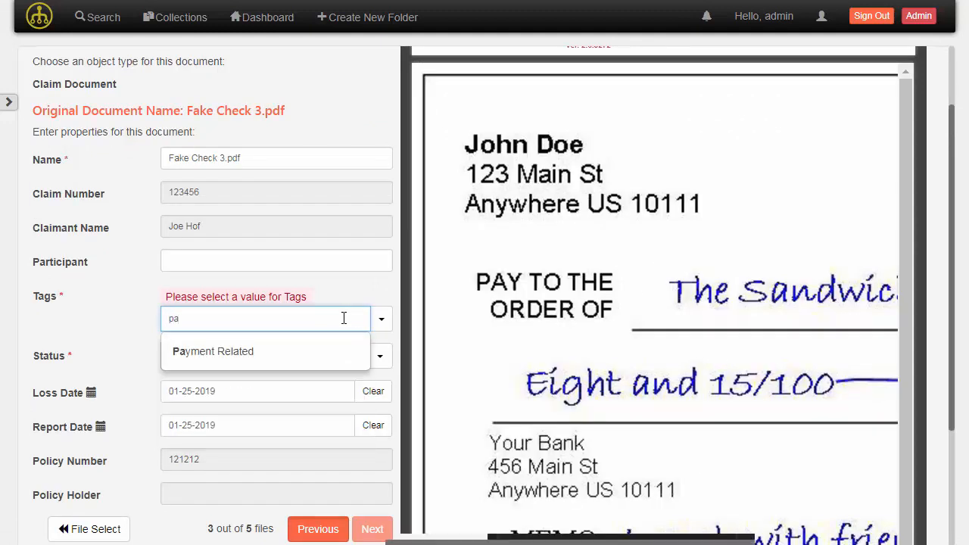
{"action": "left_click", "coordinate": [313, 350]}
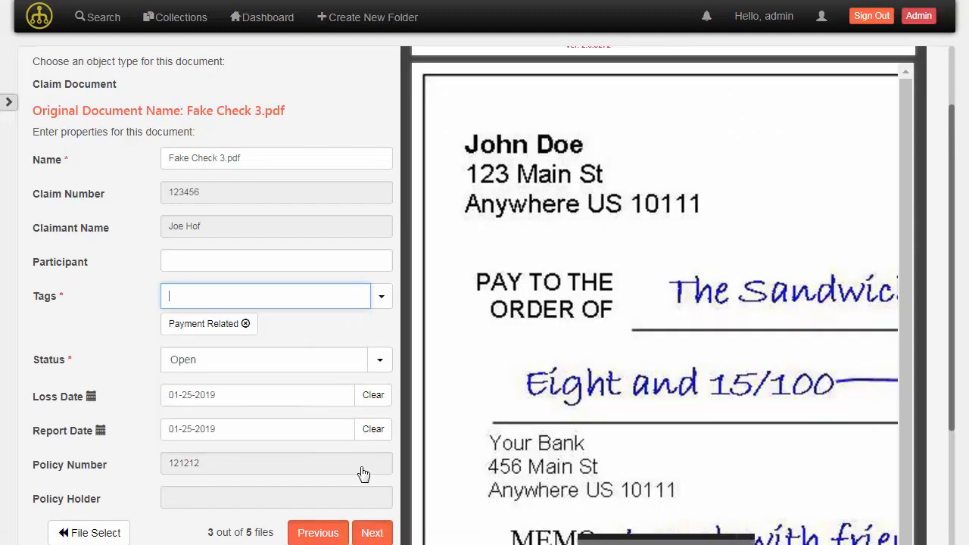
Tag Loss Report and Personal_Property_Claim as Reports, then upload all five files
{"action": "left_click", "coordinate": [371, 534]}
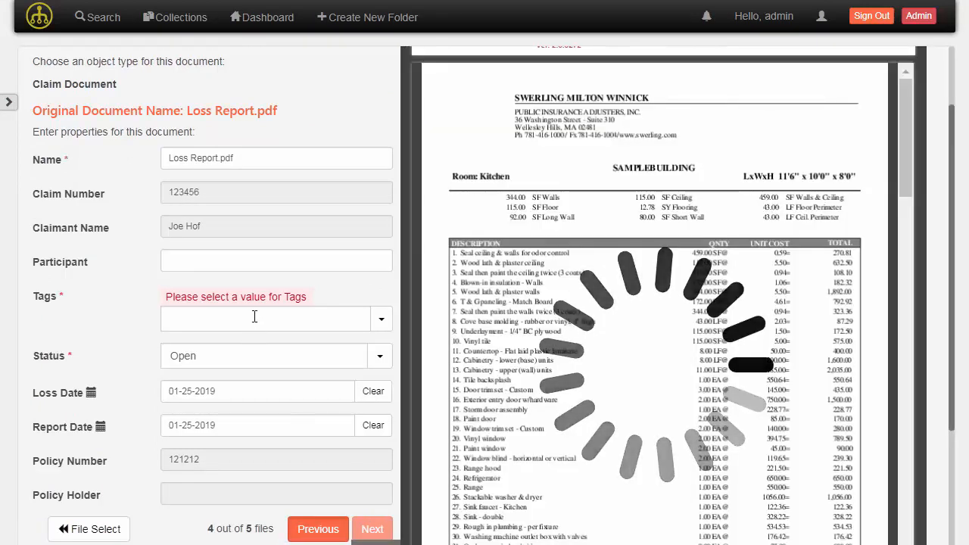
{"action": "left_click", "coordinate": [254, 317]}
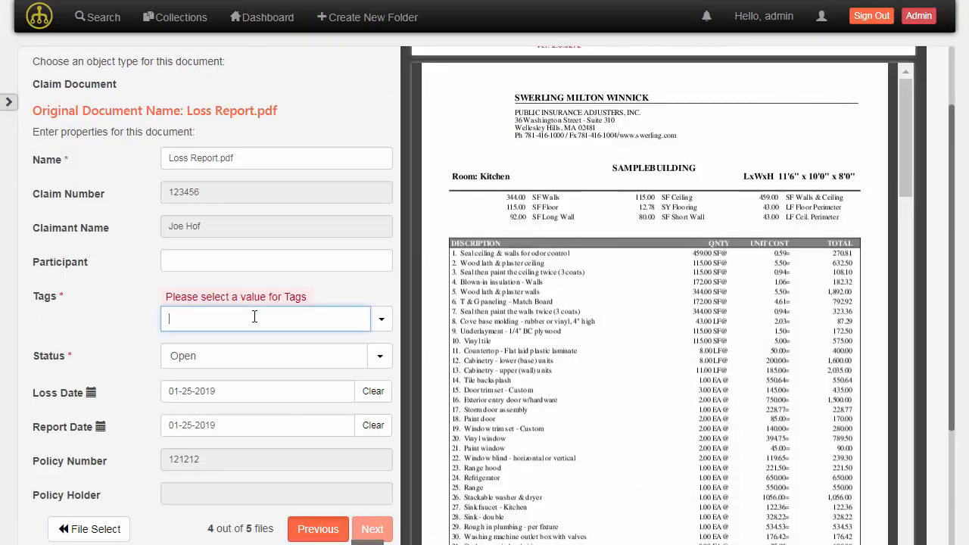
{"action": "type", "text": "re"}
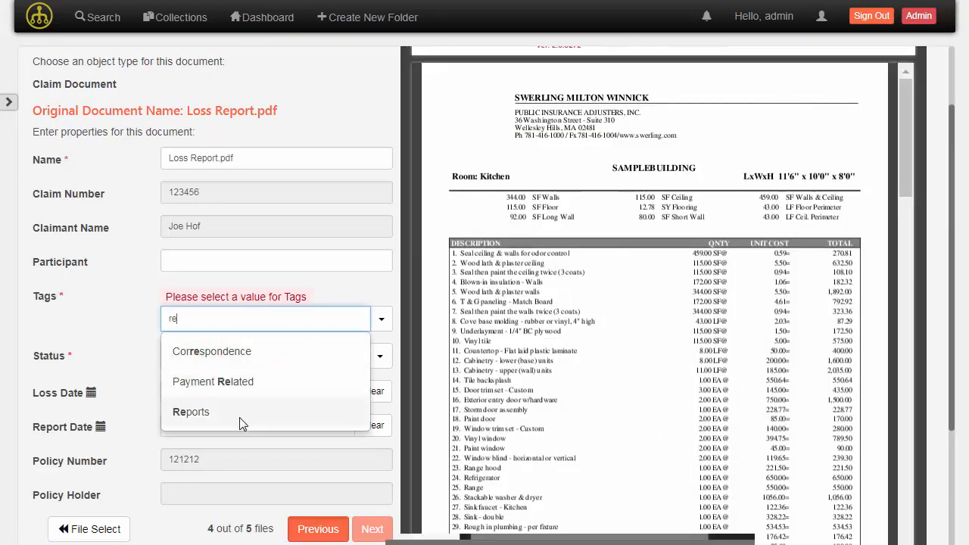
{"action": "left_click", "coordinate": [242, 422]}
{"action": "left_click", "coordinate": [370, 533]}
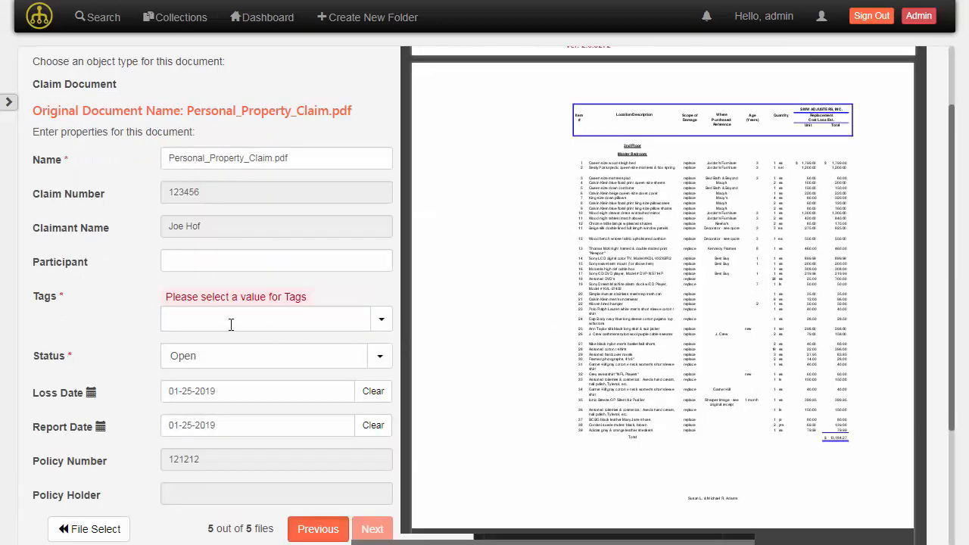
{"action": "left_click", "coordinate": [231, 324]}
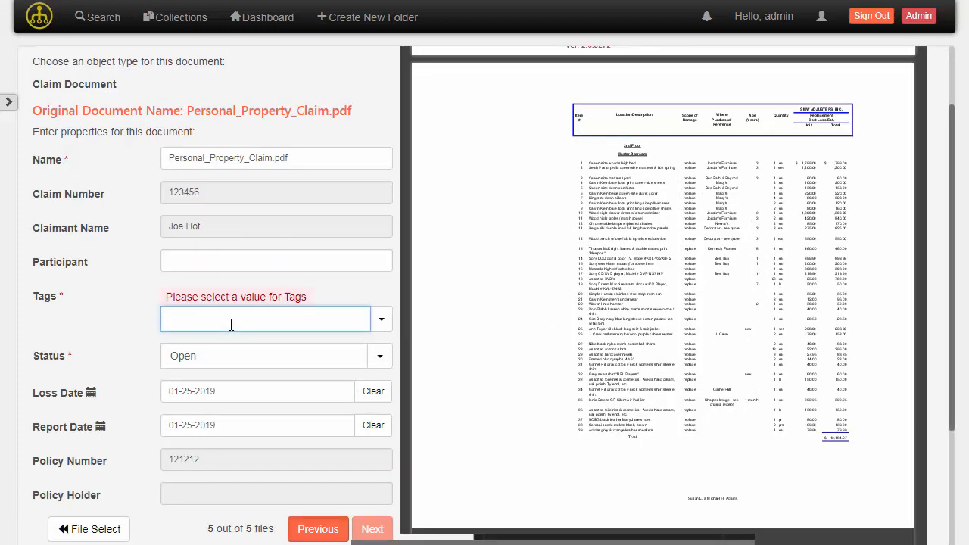
{"action": "type", "text": "repo"}
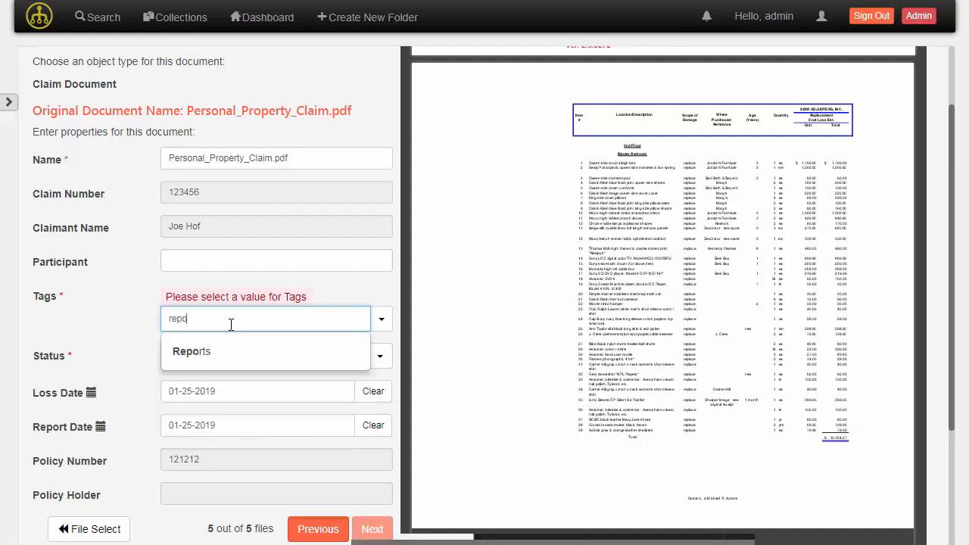
{"action": "left_click", "coordinate": [206, 349]}
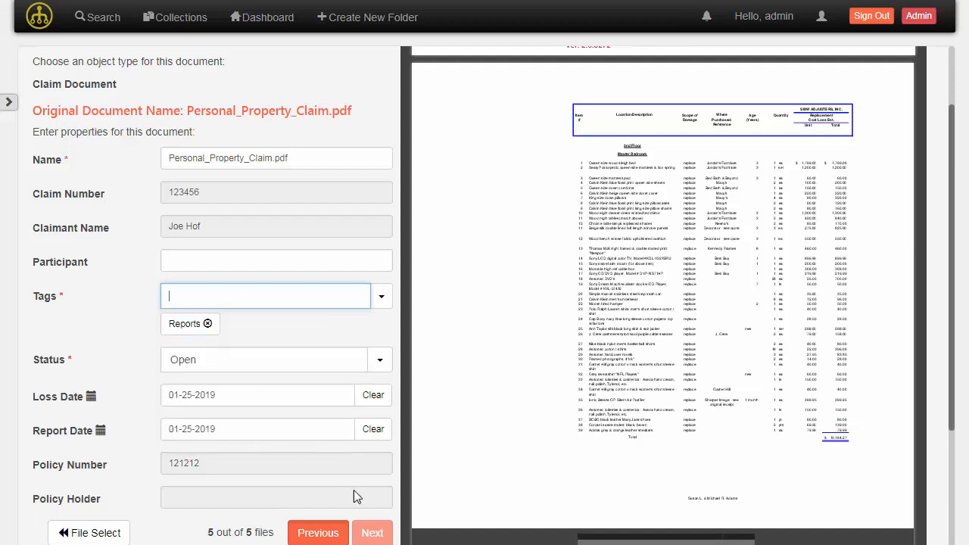
{"action": "scroll", "coordinate": [329, 430], "scroll_direction": "down", "scroll_amount": 2}
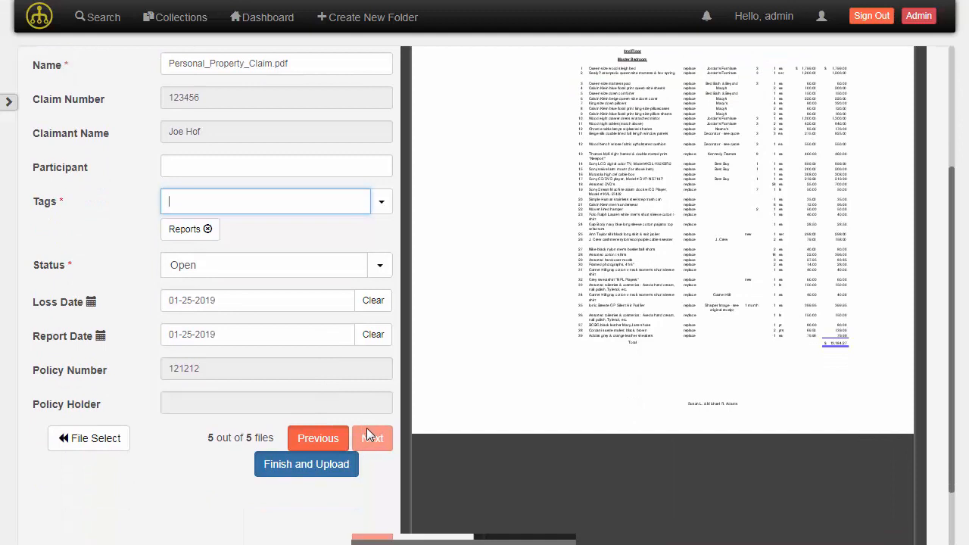
{"action": "left_click", "coordinate": [303, 474]}
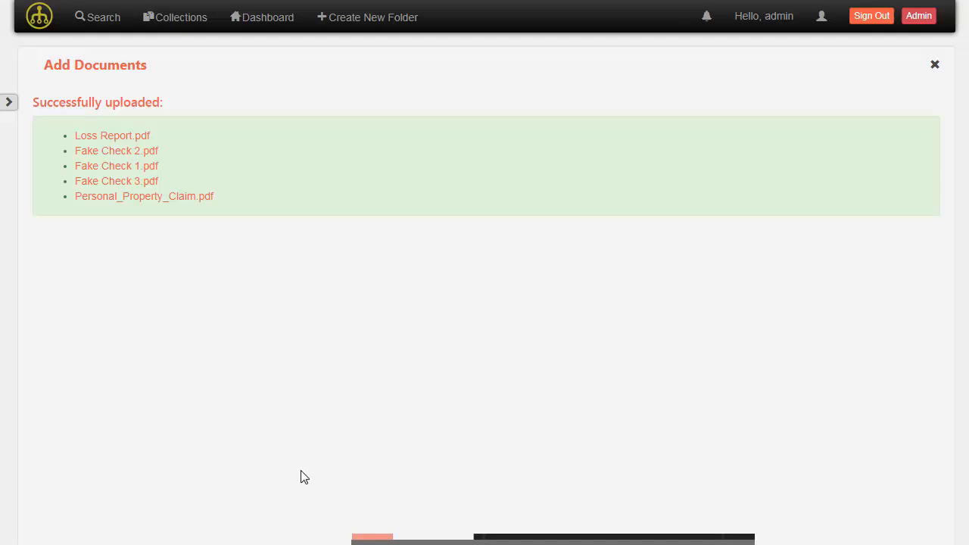
Go to the Search page and dismiss the guided tour and its exit notice
{"action": "left_click", "coordinate": [110, 34]}
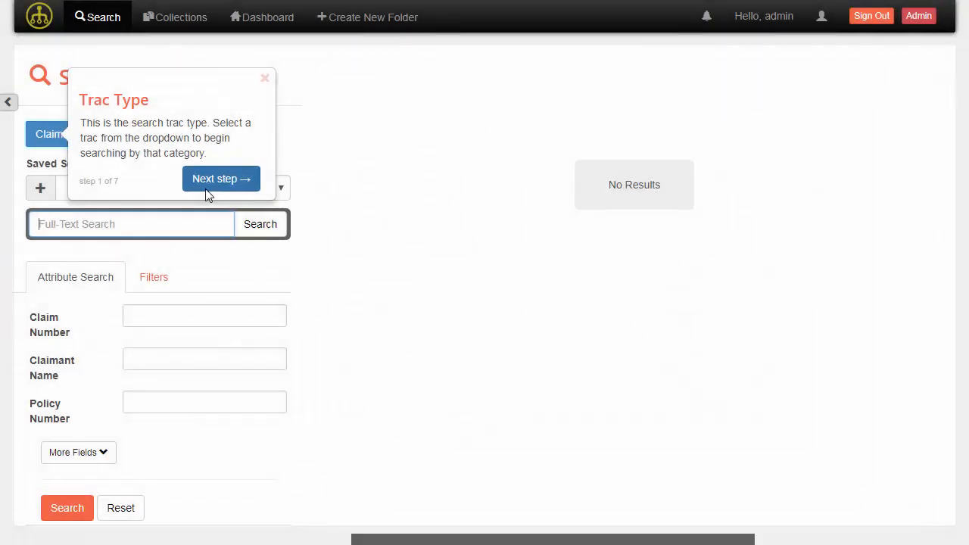
{"action": "left_click", "coordinate": [265, 78]}
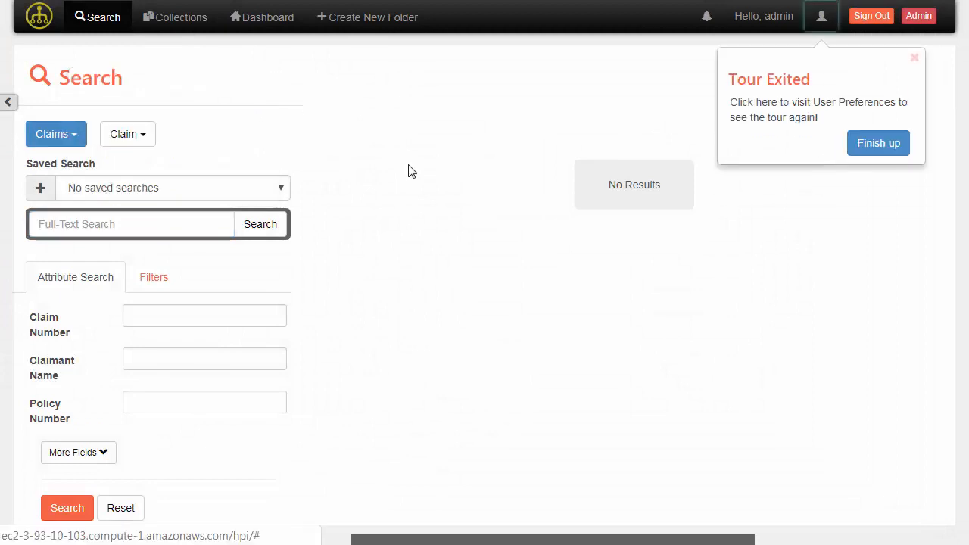
{"action": "left_click", "coordinate": [915, 58]}
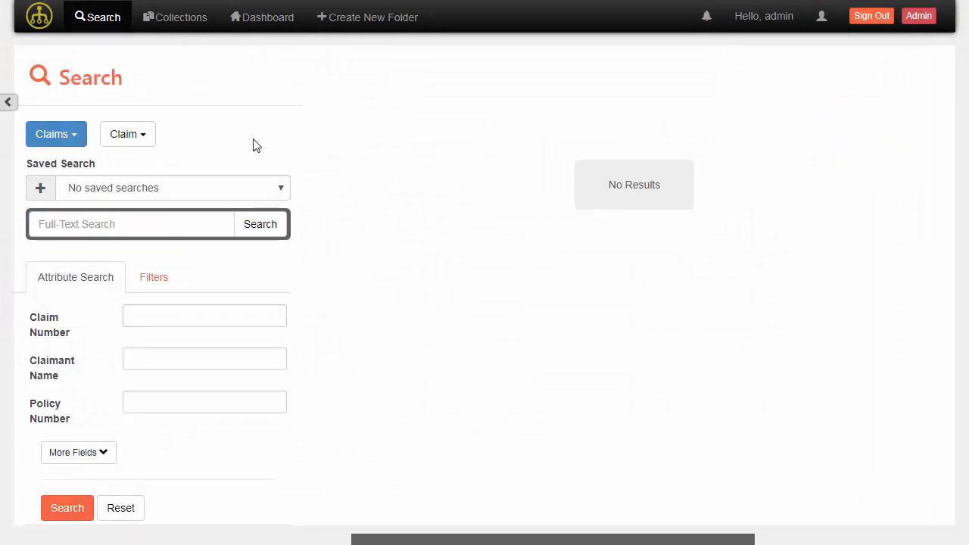
Target the search at the Claims area with the Claim Document type
{"action": "left_click", "coordinate": [73, 139]}
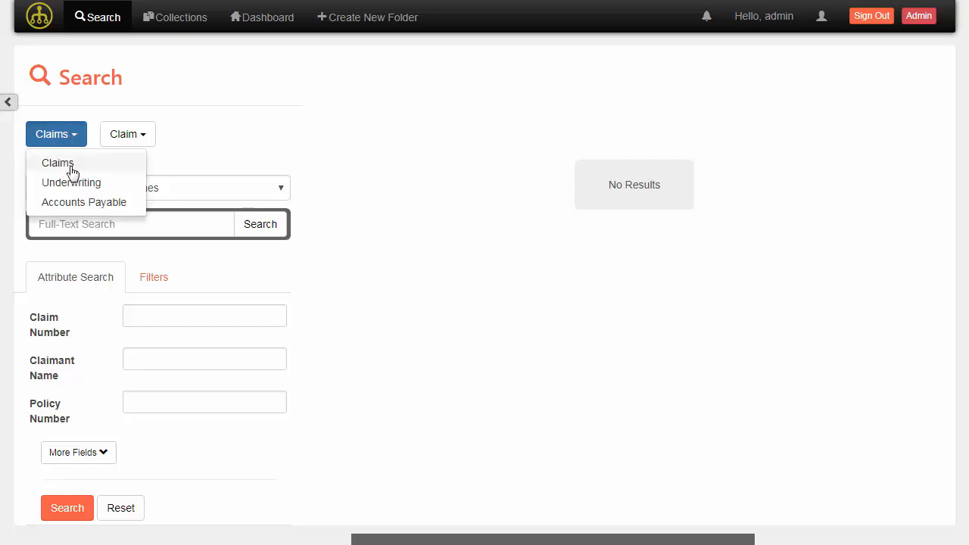
{"action": "left_click", "coordinate": [72, 183]}
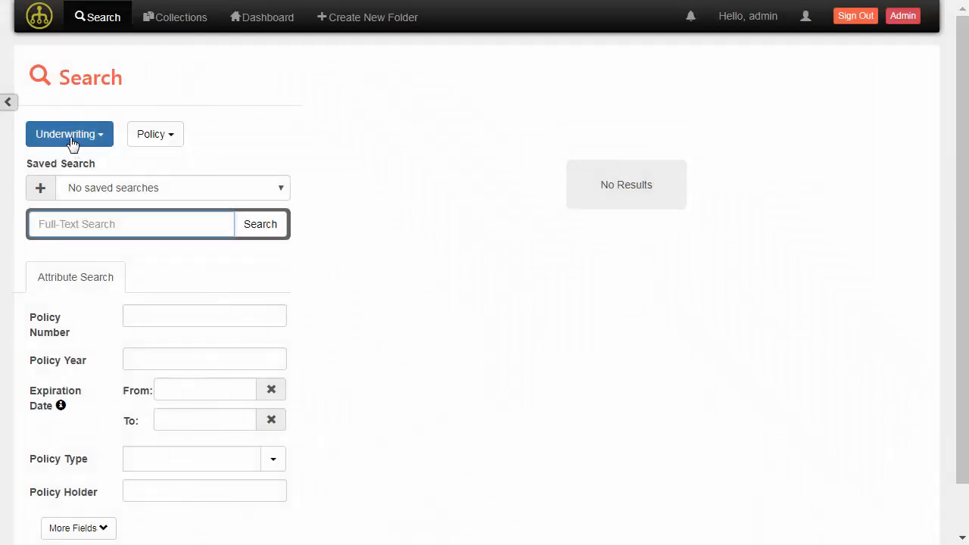
{"action": "left_click", "coordinate": [164, 140]}
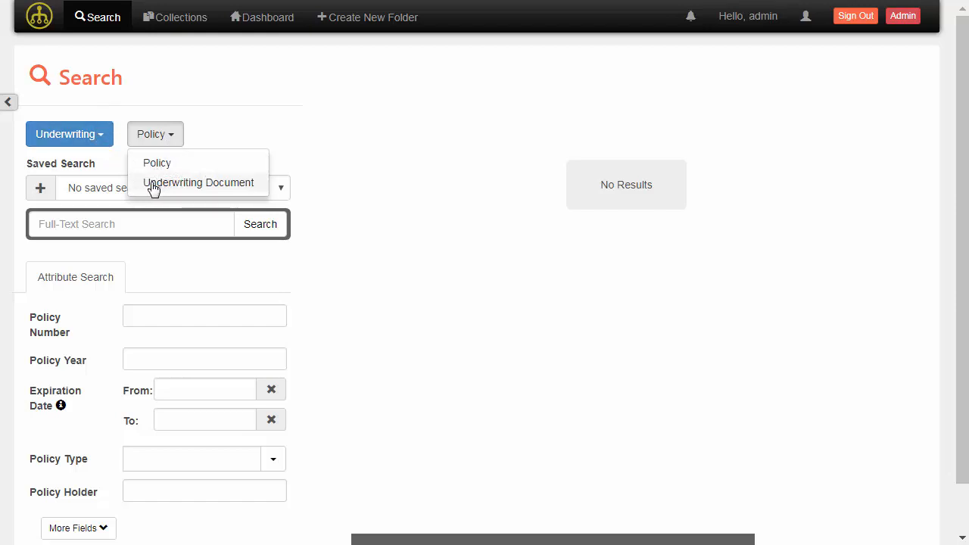
{"action": "left_click", "coordinate": [44, 133]}
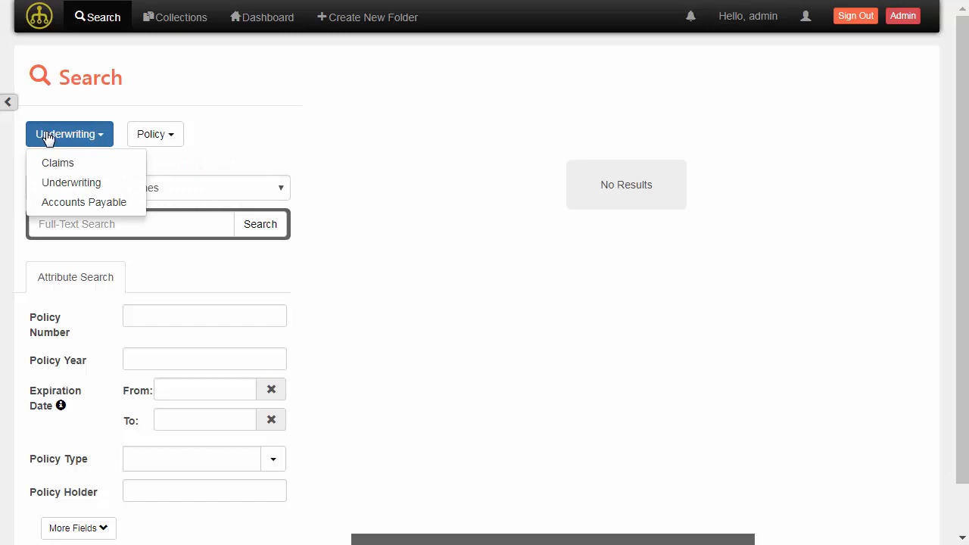
{"action": "left_click", "coordinate": [94, 167]}
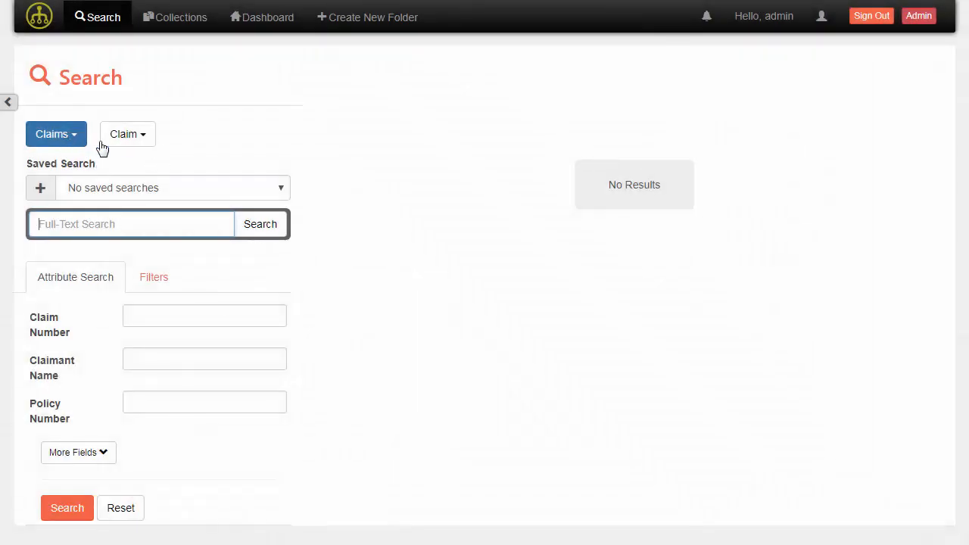
{"action": "left_click", "coordinate": [125, 141]}
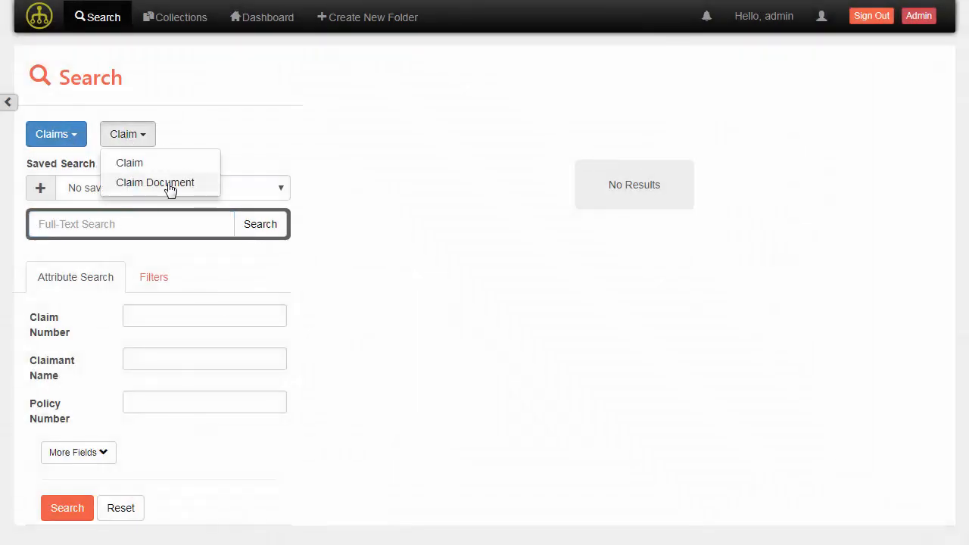
{"action": "left_click", "coordinate": [182, 133]}
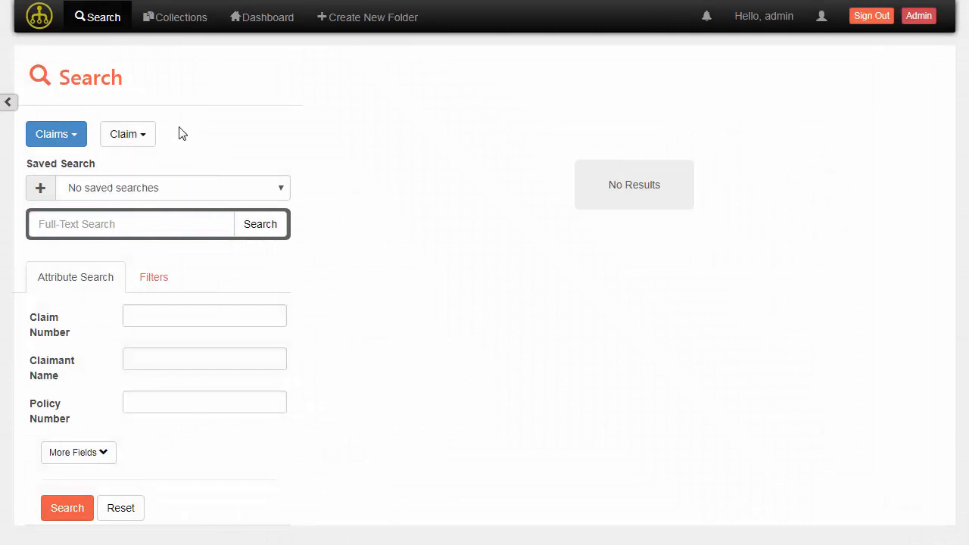
{"action": "left_click", "coordinate": [73, 139]}
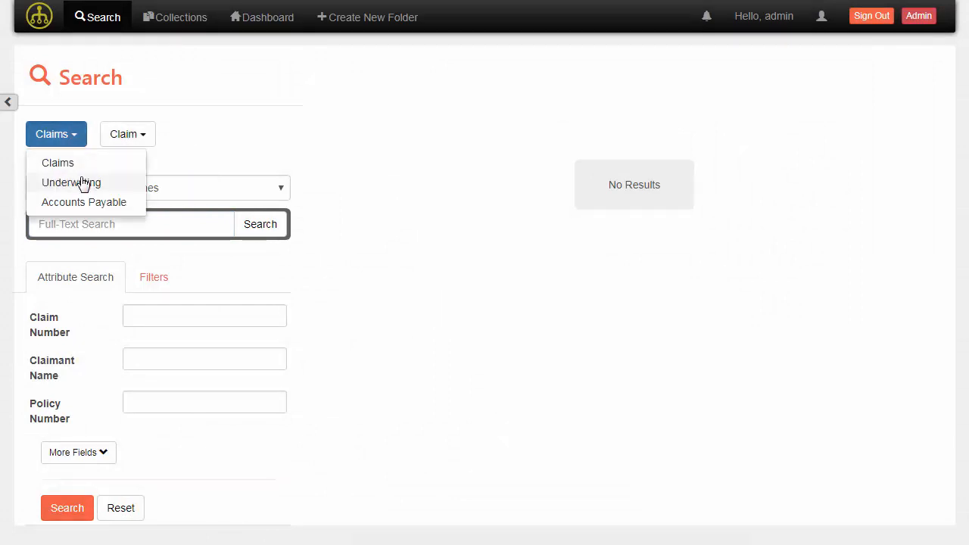
{"action": "left_click", "coordinate": [81, 183]}
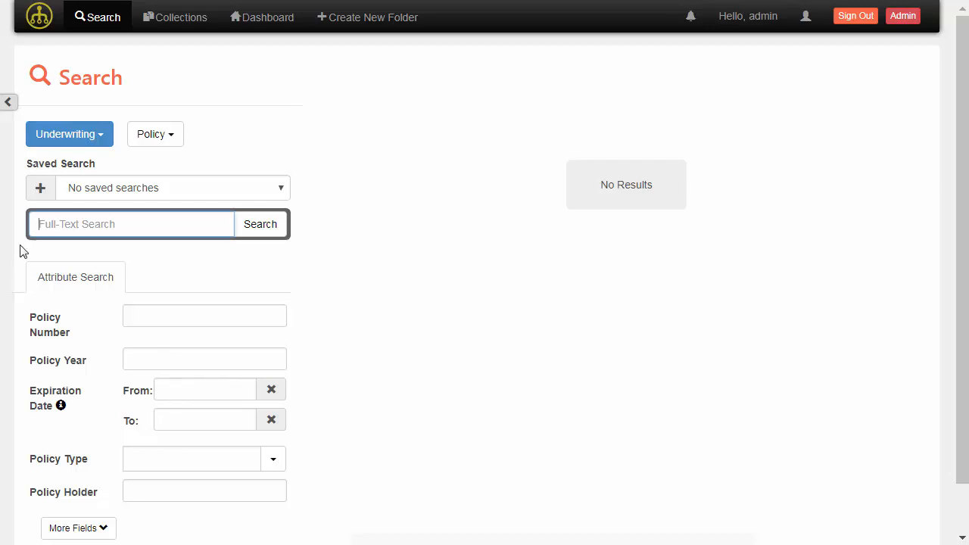
{"action": "left_click", "coordinate": [75, 136]}
{"action": "left_click", "coordinate": [79, 168]}
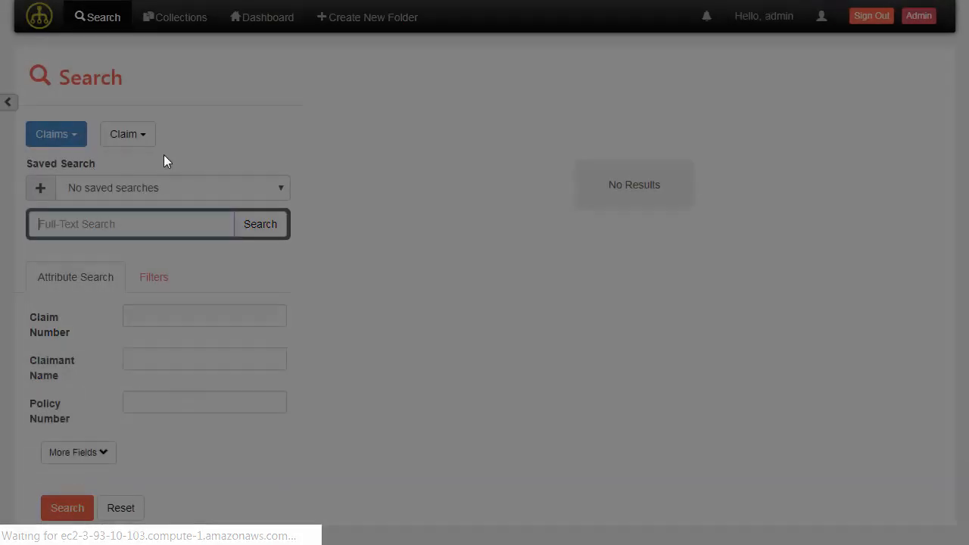
{"action": "left_click", "coordinate": [125, 132]}
{"action": "left_click", "coordinate": [155, 183]}
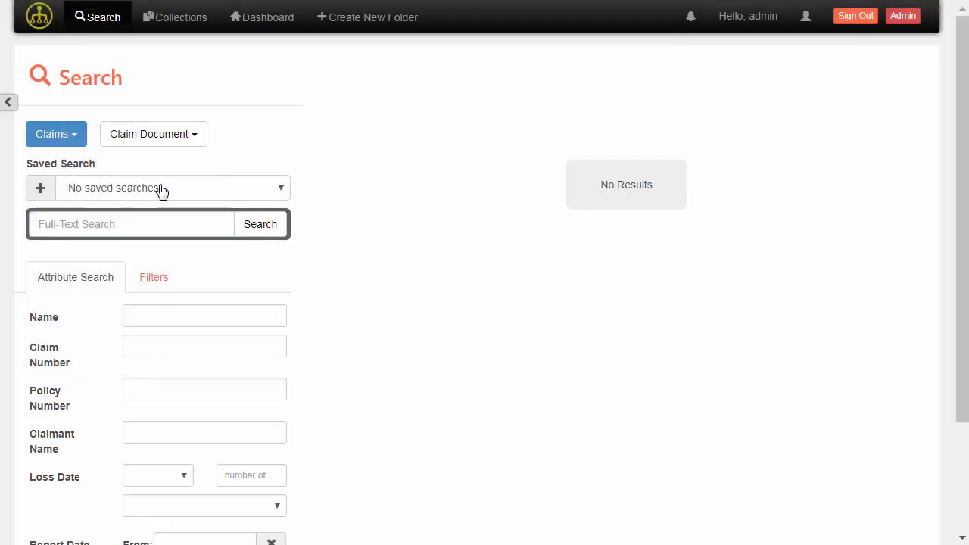
Enter the claim's number as the Claim Number criterion and run the search
{"action": "left_click", "coordinate": [155, 346]}
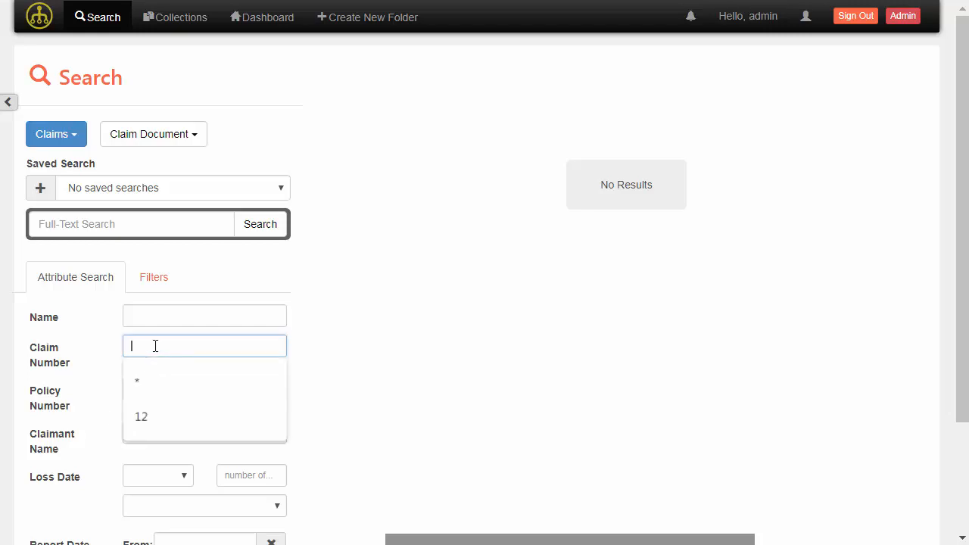
{"action": "type", "text": "1234"}
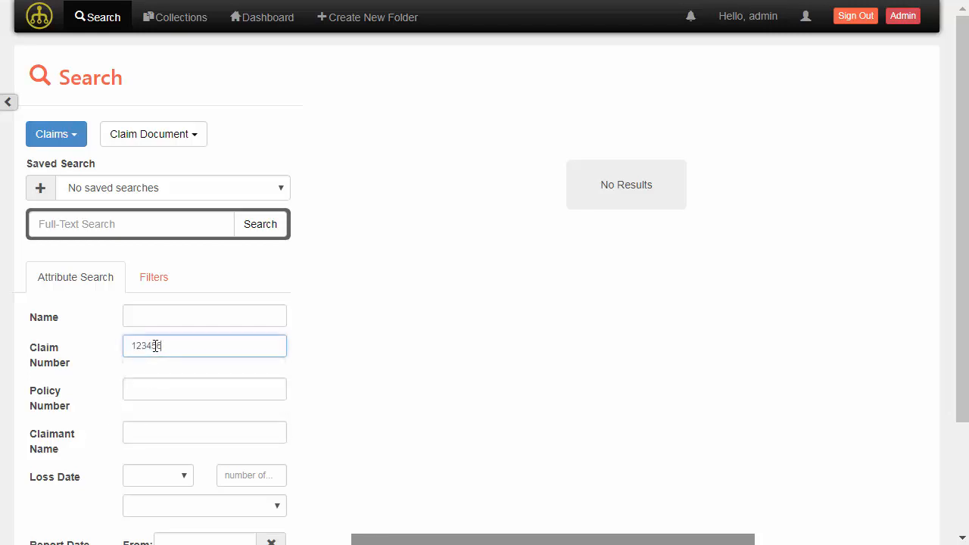
{"action": "type", "text": "56"}
{"action": "key", "text": "Return"}
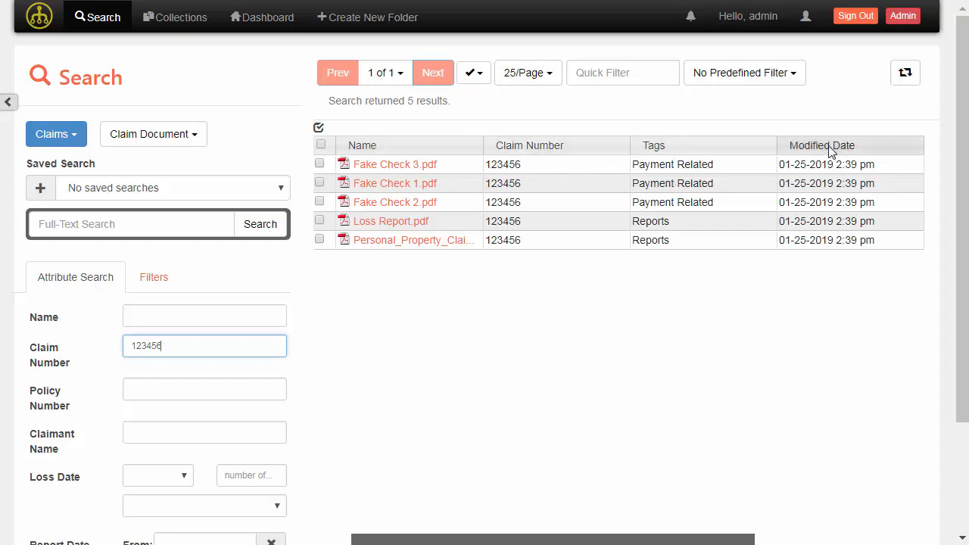
{"action": "left_click", "coordinate": [319, 130]}
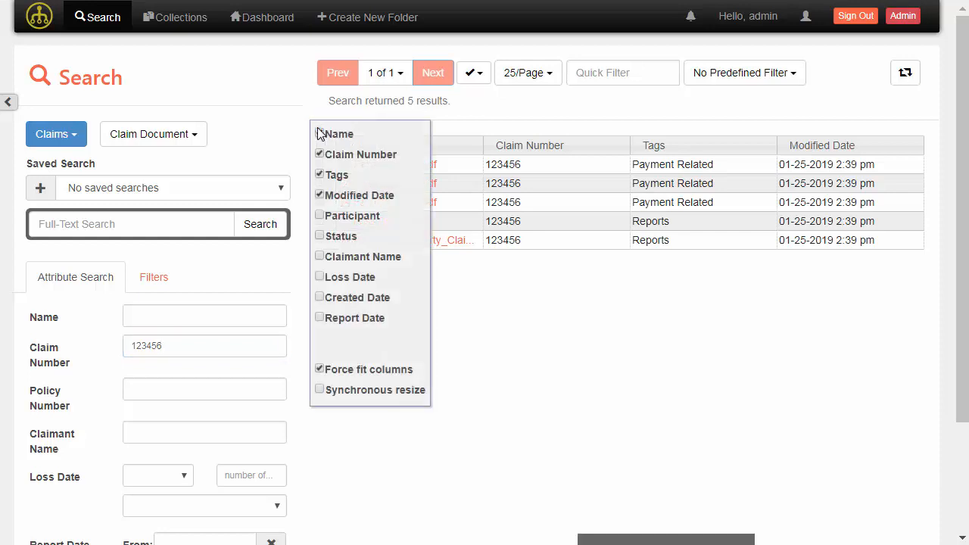
{"action": "left_click", "coordinate": [319, 277]}
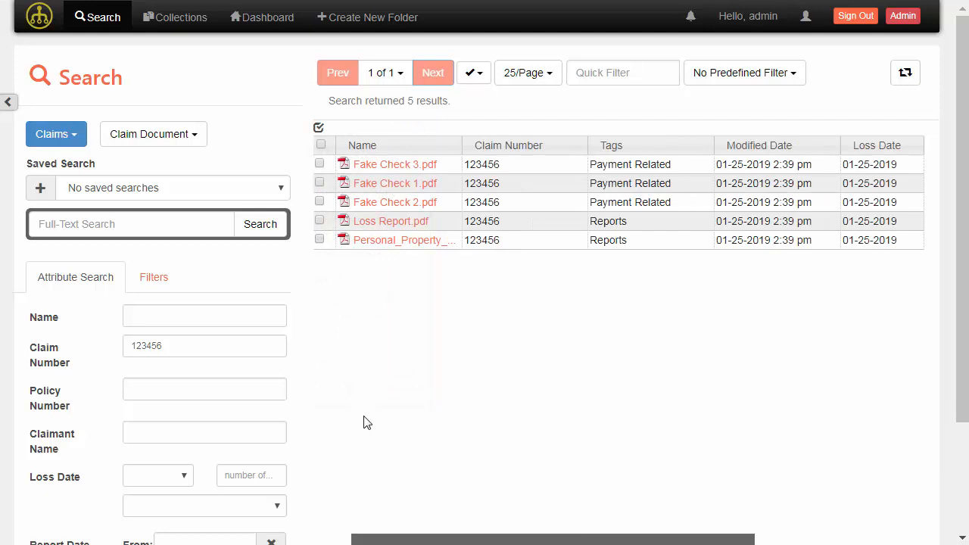
{"action": "left_click", "coordinate": [319, 129]}
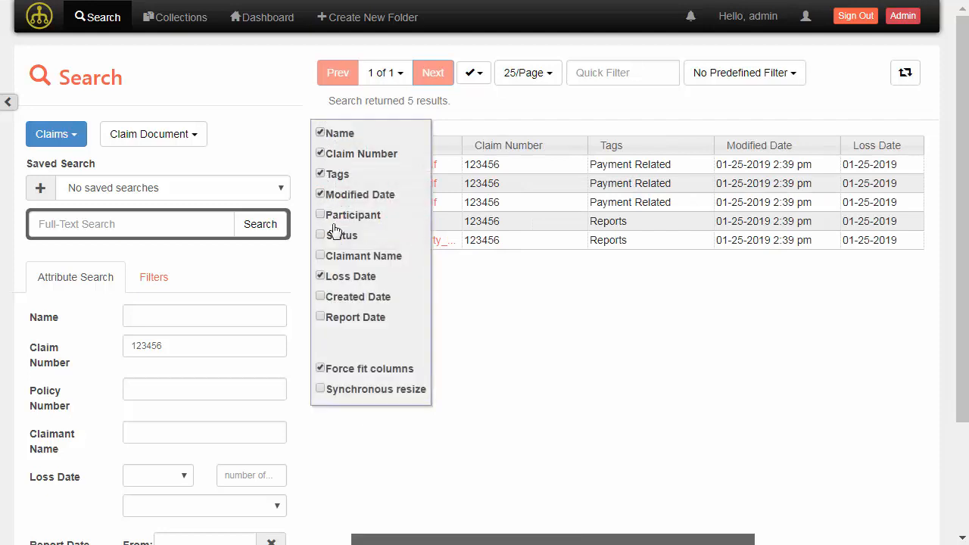
{"action": "left_click", "coordinate": [320, 277]}
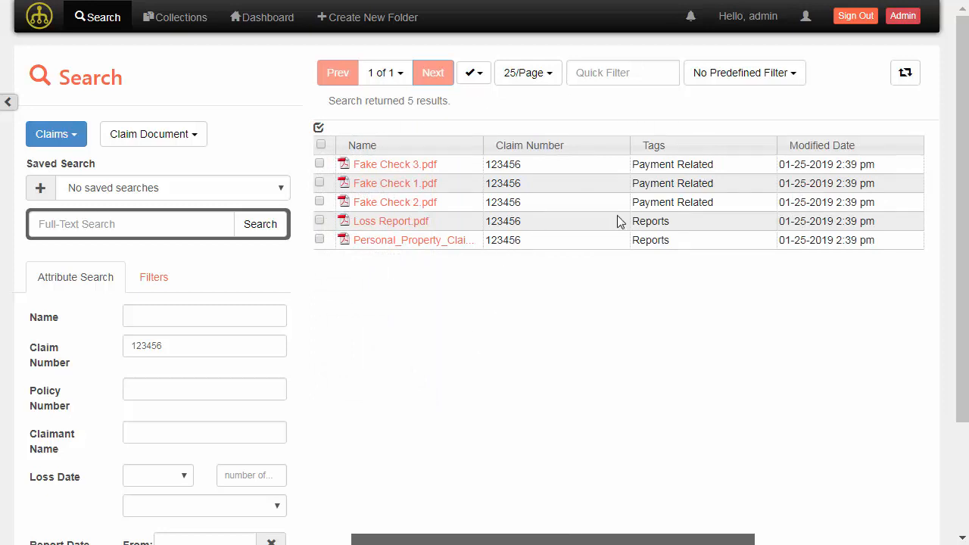
{"action": "left_click", "coordinate": [455, 168]}
{"action": "right_click", "coordinate": [455, 168]}
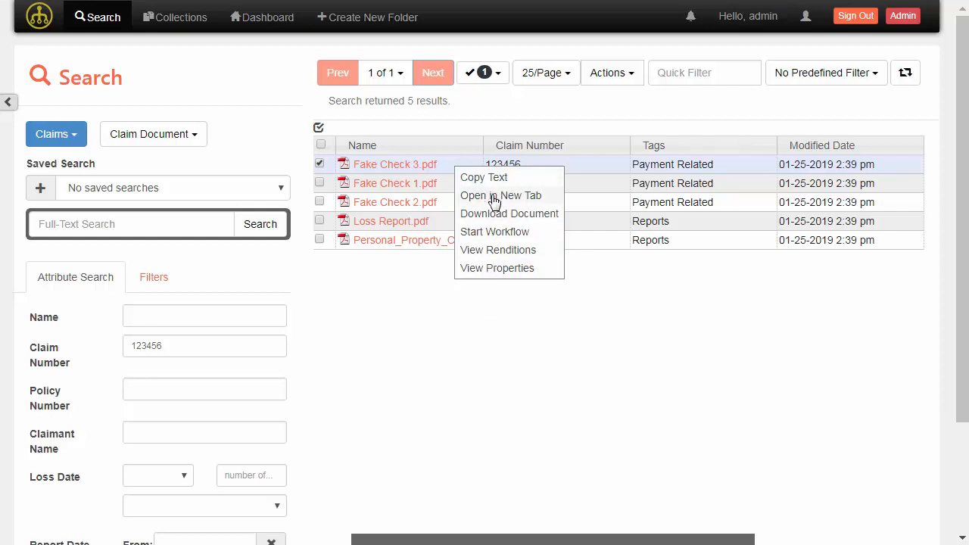
{"action": "left_click", "coordinate": [501, 269]}
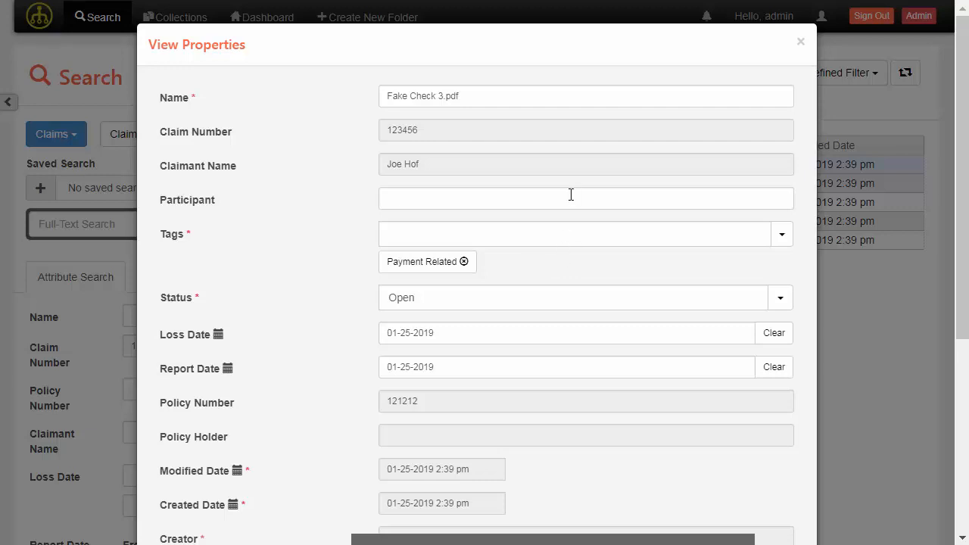
{"action": "scroll", "coordinate": [571, 193], "scroll_direction": "down", "scroll_amount": 1}
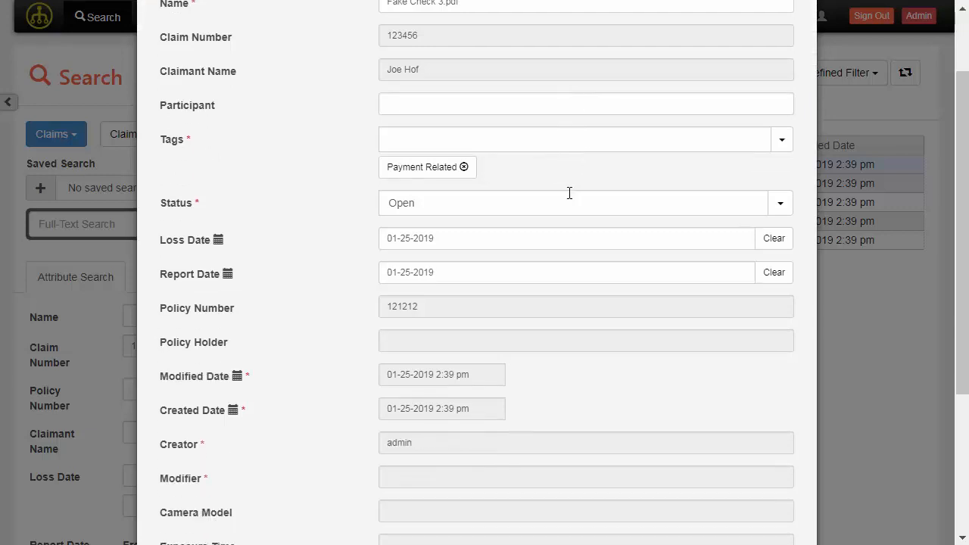
{"action": "scroll", "coordinate": [569, 193], "scroll_direction": "down", "scroll_amount": 1}
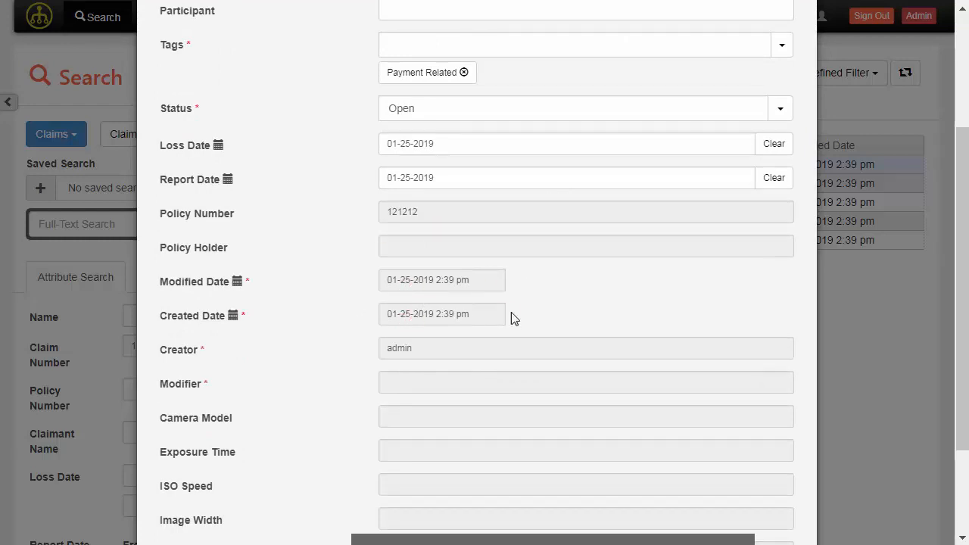
{"action": "scroll", "coordinate": [617, 310], "scroll_direction": "down", "scroll_amount": 2}
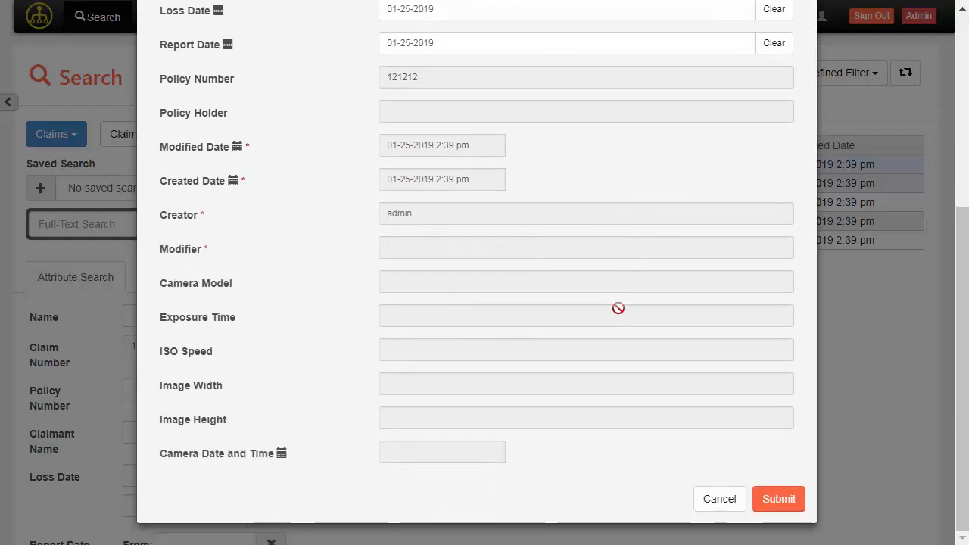
{"action": "scroll", "coordinate": [579, 353], "scroll_direction": "up", "scroll_amount": 3}
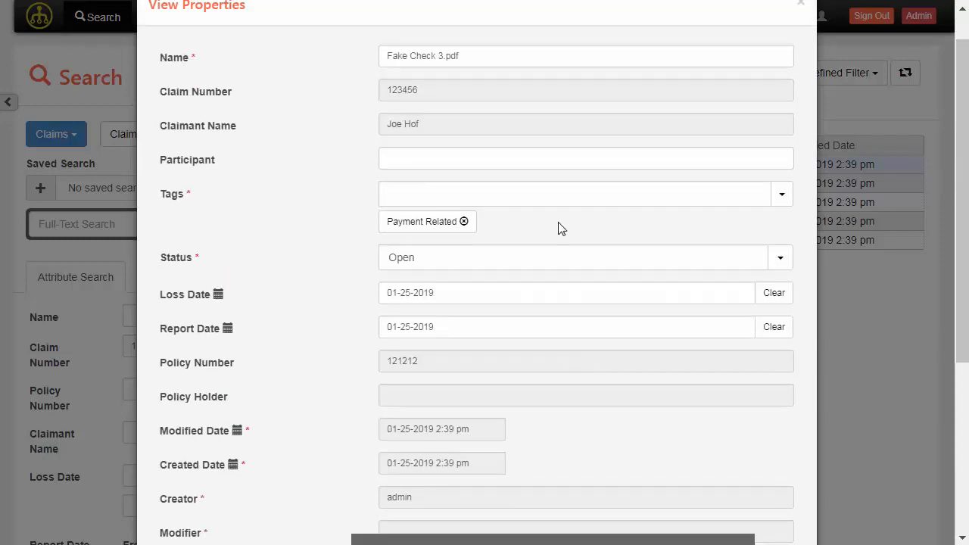
{"action": "scroll", "coordinate": [612, 345], "scroll_direction": "down", "scroll_amount": 3}
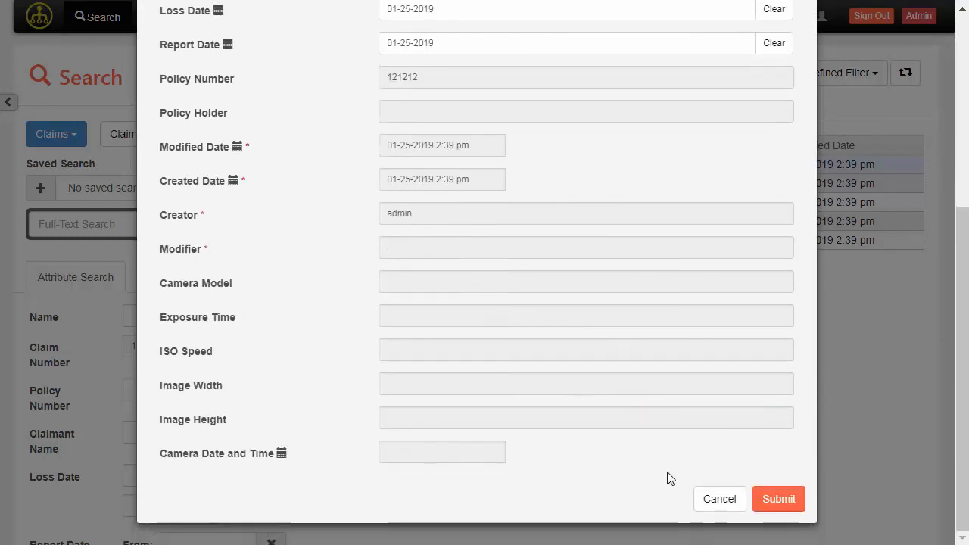
{"action": "left_click", "coordinate": [725, 502]}
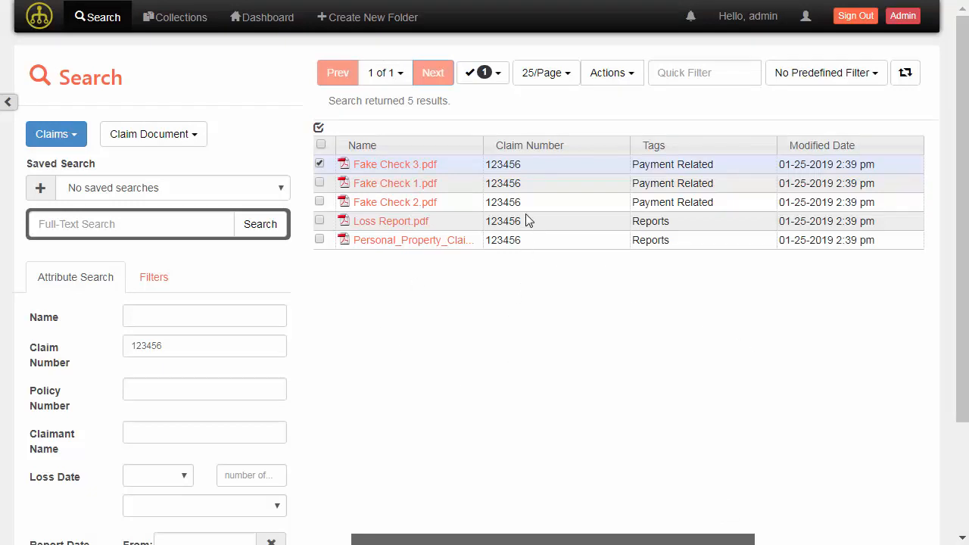
Select all three Fake Check PDFs and download them as one named zip archive
{"action": "left_click", "coordinate": [318, 183]}
{"action": "left_click", "coordinate": [319, 202]}
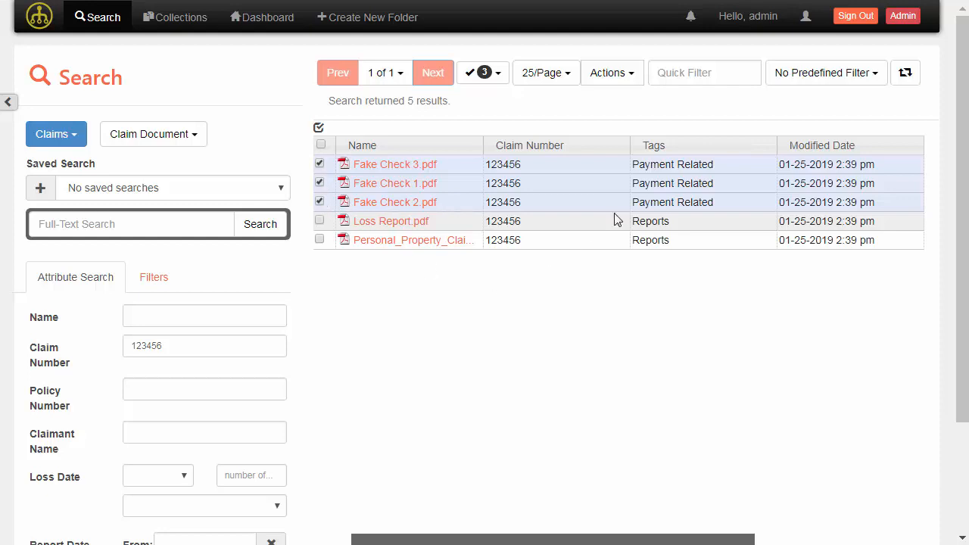
{"action": "left_click", "coordinate": [621, 79]}
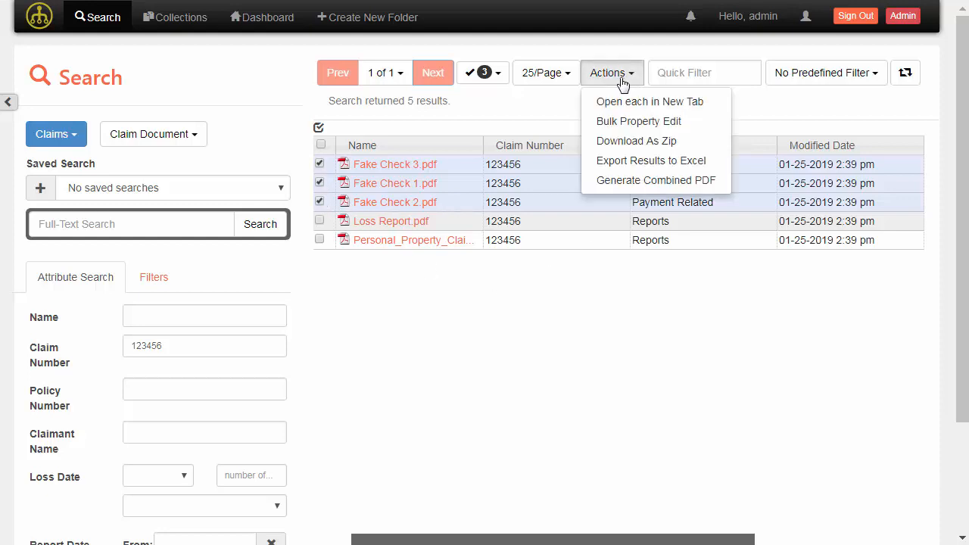
{"action": "left_click", "coordinate": [621, 78]}
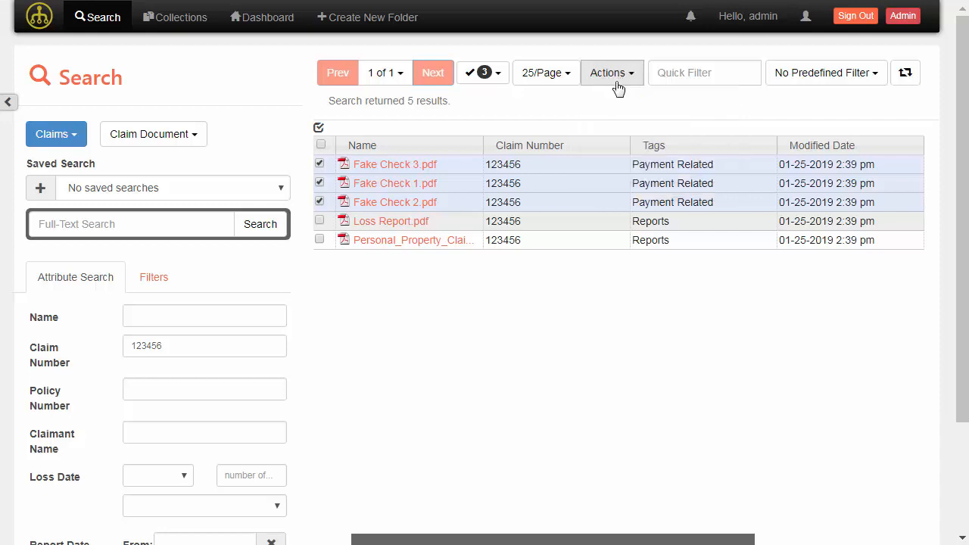
{"action": "right_click", "coordinate": [454, 189]}
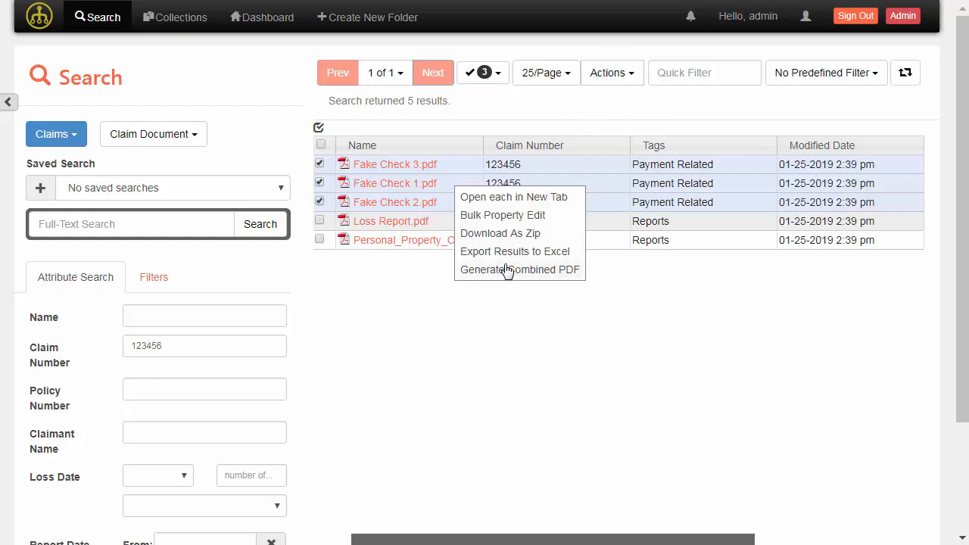
{"action": "left_click", "coordinate": [501, 234]}
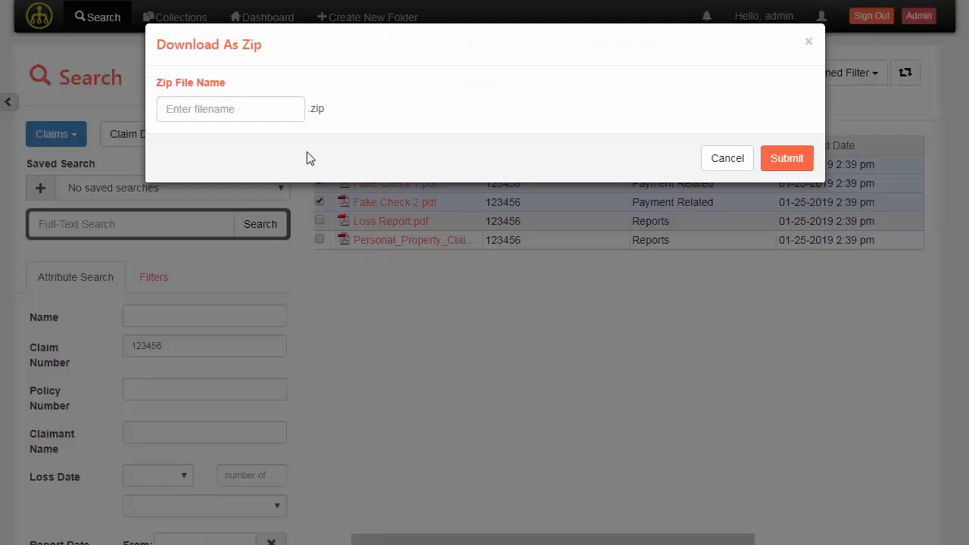
{"action": "left_click", "coordinate": [272, 111]}
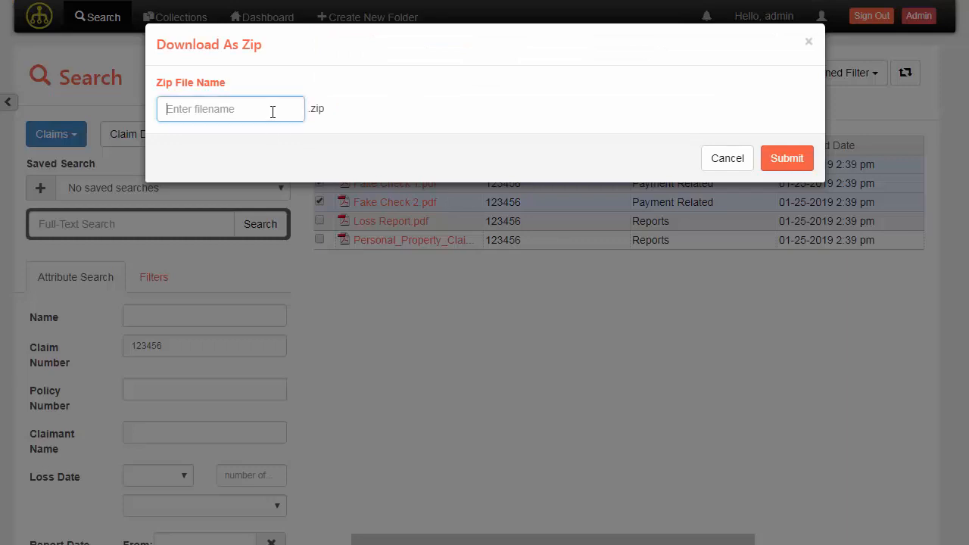
{"action": "type", "text": "123456checks"}
{"action": "left_click", "coordinate": [787, 159]}
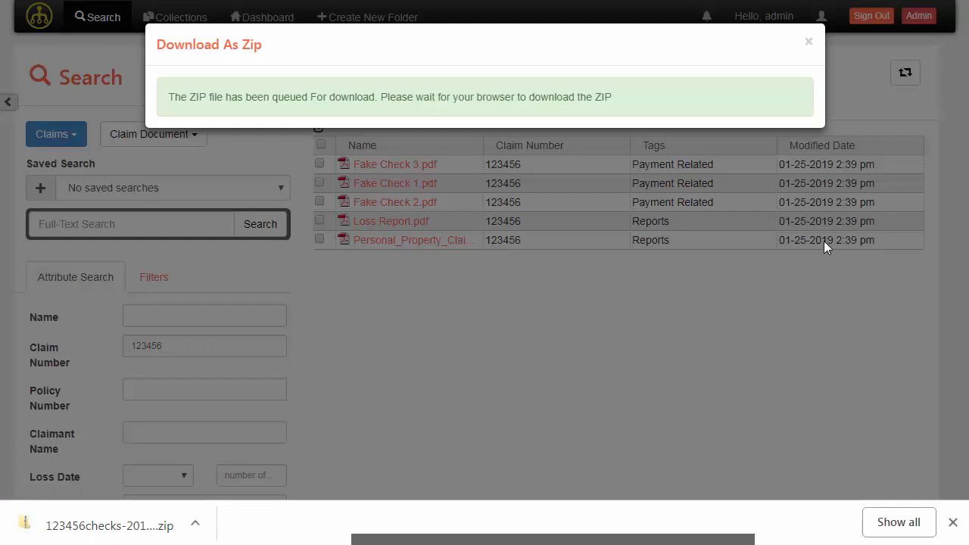
{"action": "left_click", "coordinate": [810, 45]}
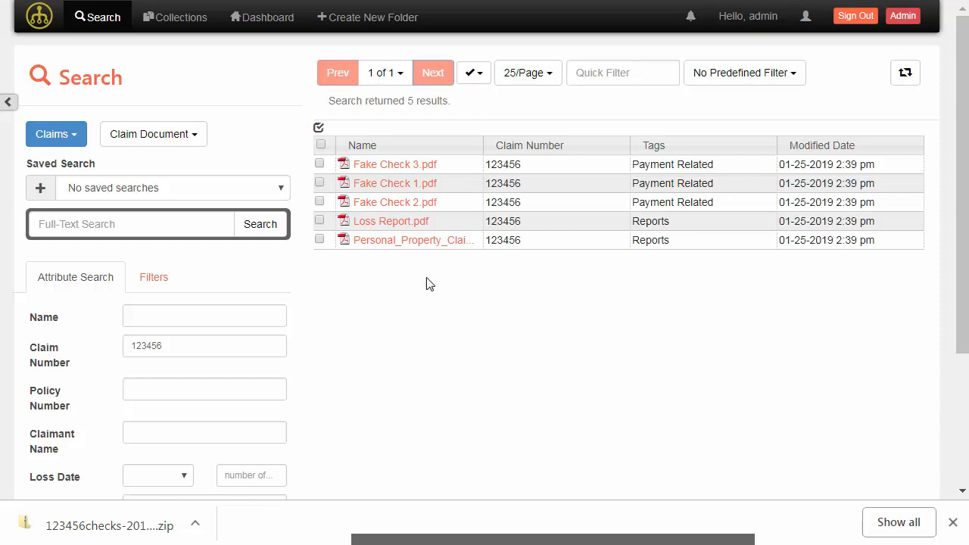
Open Loss Report.pdf in the viewer, zoomed in two steps
{"action": "left_click", "coordinate": [399, 221]}
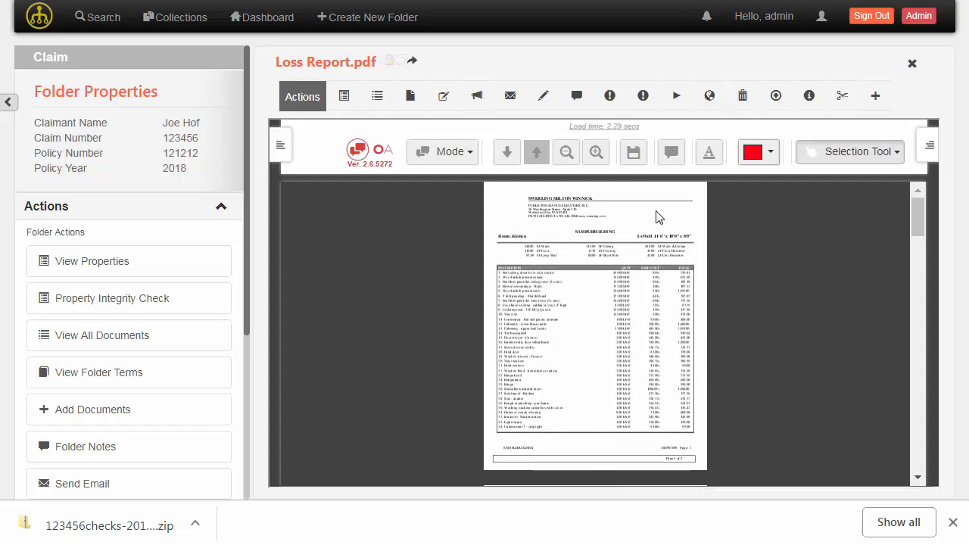
{"action": "left_click", "coordinate": [595, 153]}
{"action": "left_click", "coordinate": [595, 153]}
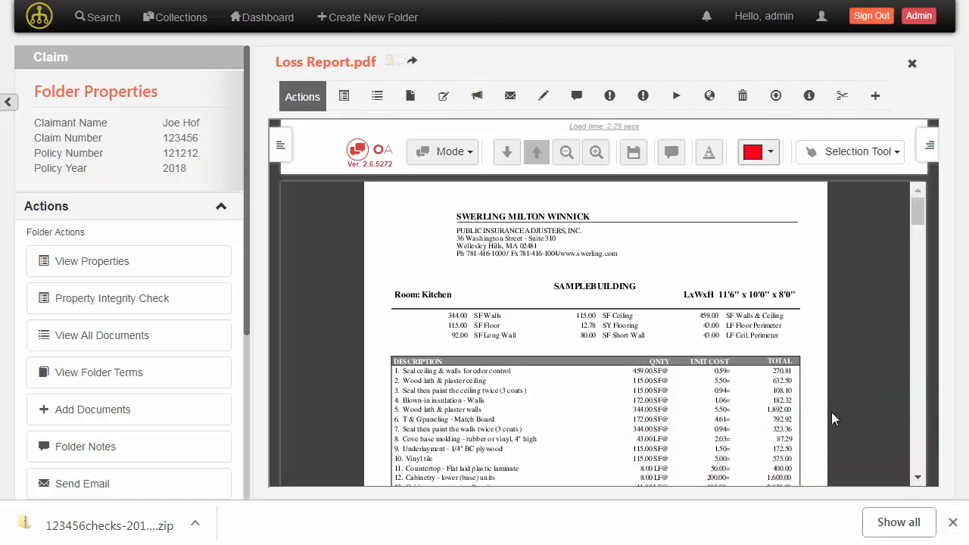
{"action": "left_click", "coordinate": [952, 521]}
{"action": "left_click", "coordinate": [844, 153]}
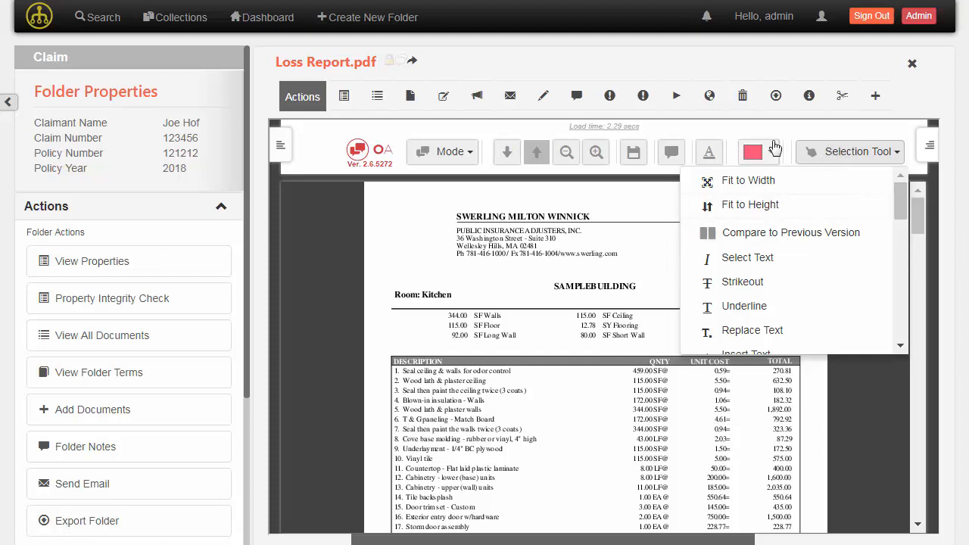
{"action": "scroll", "coordinate": [824, 242], "scroll_direction": "down", "scroll_amount": 1}
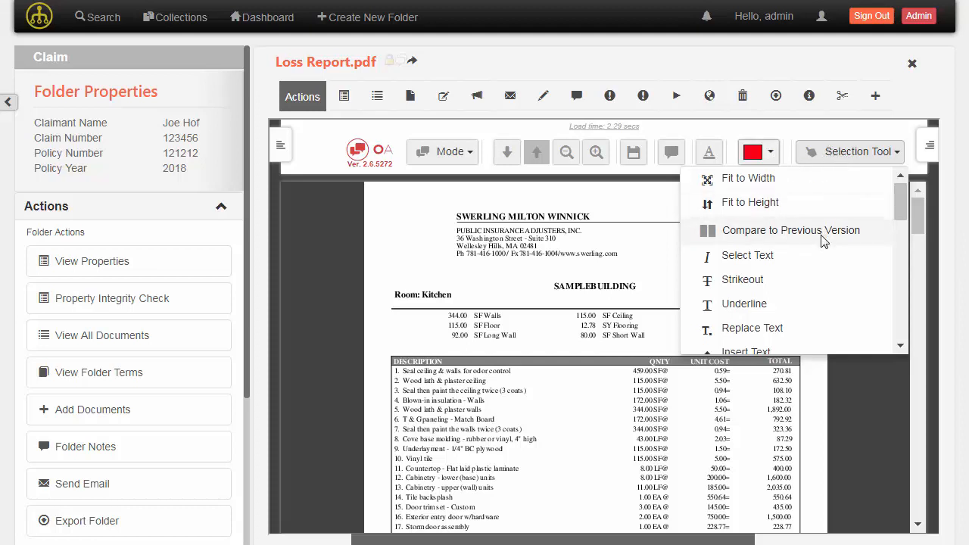
{"action": "scroll", "coordinate": [824, 242], "scroll_direction": "down", "scroll_amount": 5}
Circle SAMPLEBUILDING with an ellipse commented 'What is this building title?'
{"action": "scroll", "coordinate": [824, 241], "scroll_direction": "up", "scroll_amount": 2}
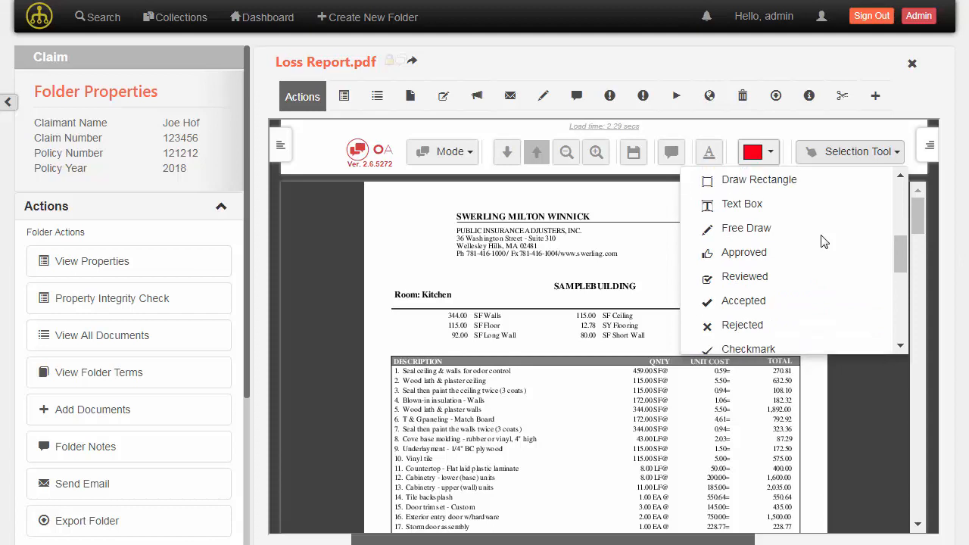
{"action": "scroll", "coordinate": [824, 241], "scroll_direction": "up", "scroll_amount": 3}
{"action": "left_click", "coordinate": [759, 240]}
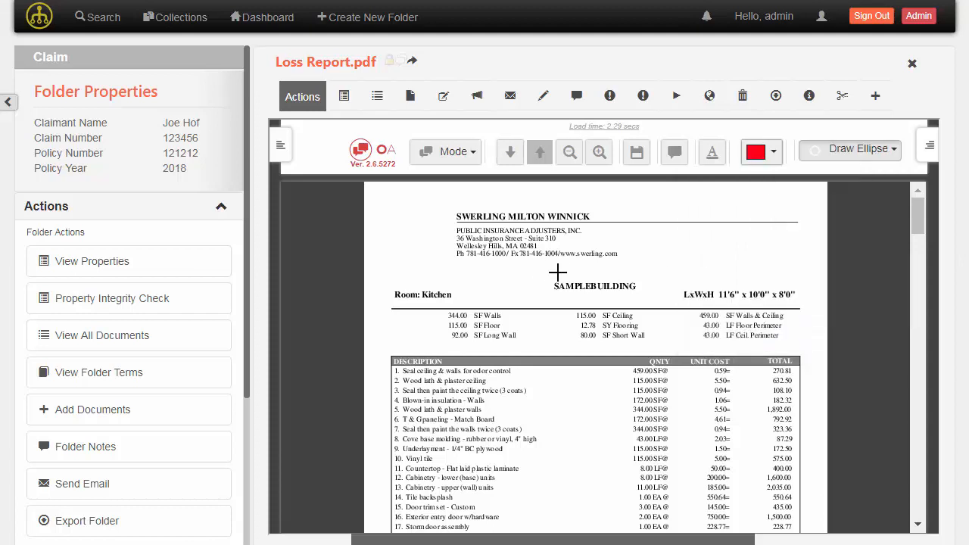
{"action": "left_click_drag", "start_coordinate": [544, 269], "coordinate": [644, 304]}
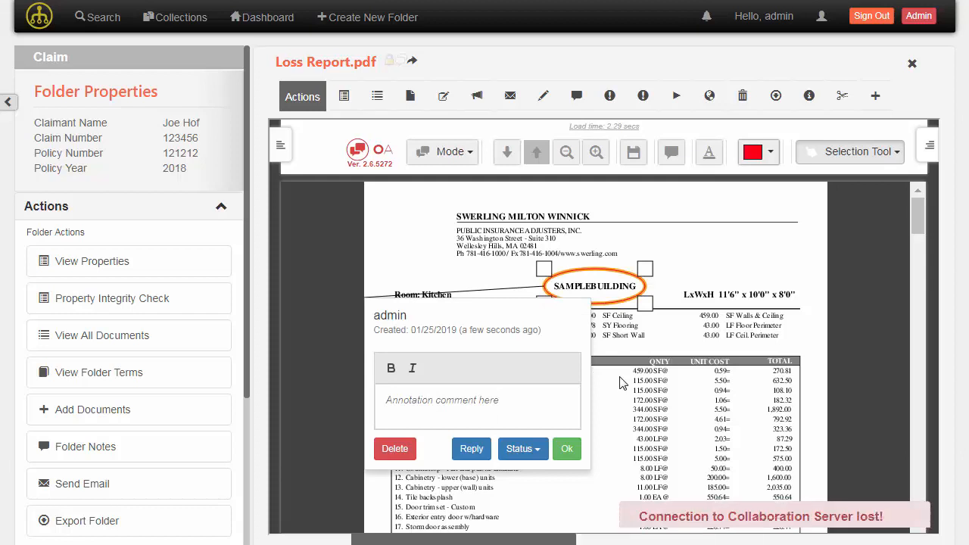
{"action": "type", "text": "WHat "}
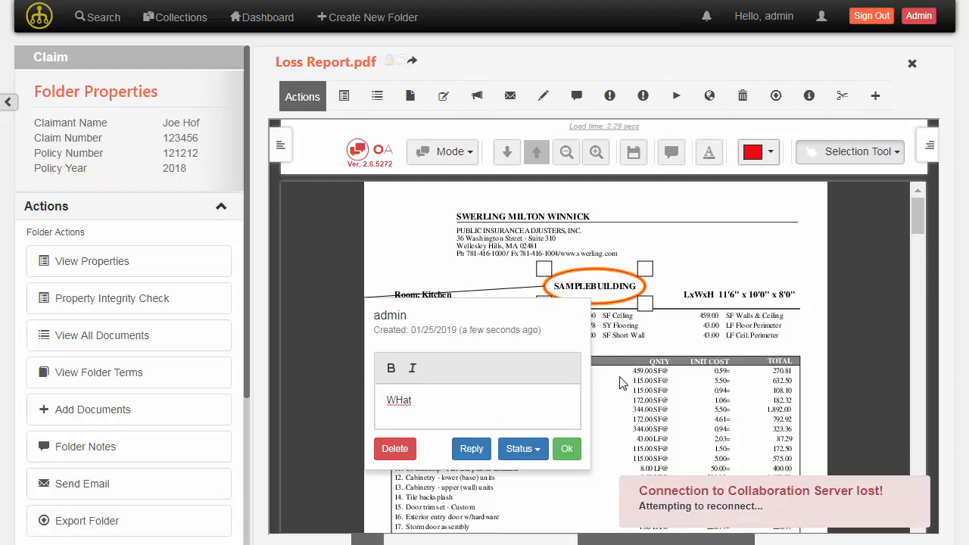
{"action": "type", "text": "is this b"}
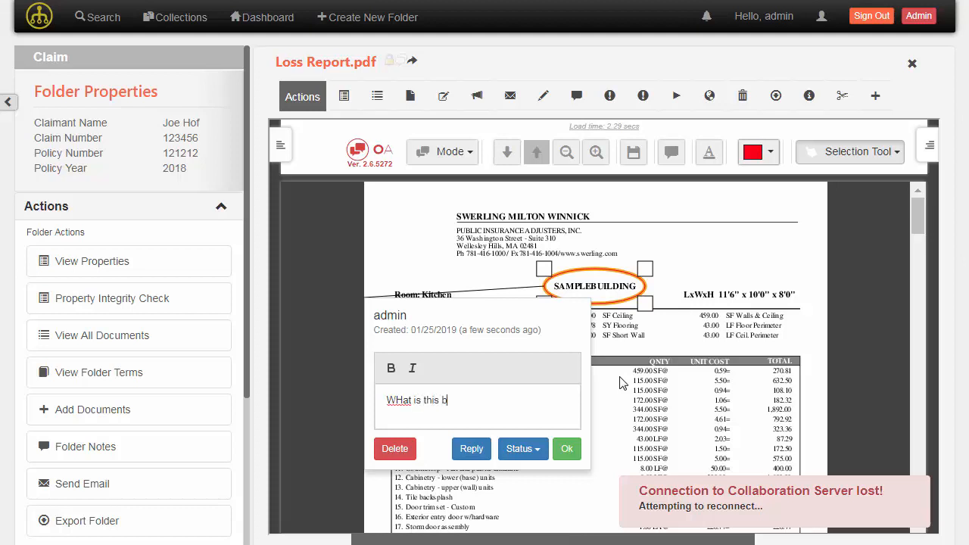
{"action": "type", "text": "uilding title?"}
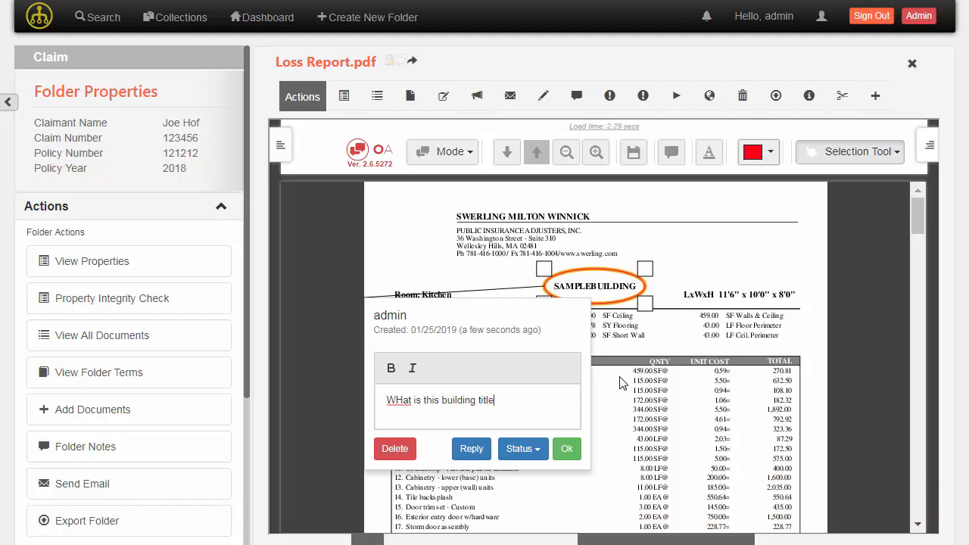
{"action": "left_click", "coordinate": [401, 400]}
{"action": "key", "text": "BackSpace"}
{"action": "type", "text": "h"}
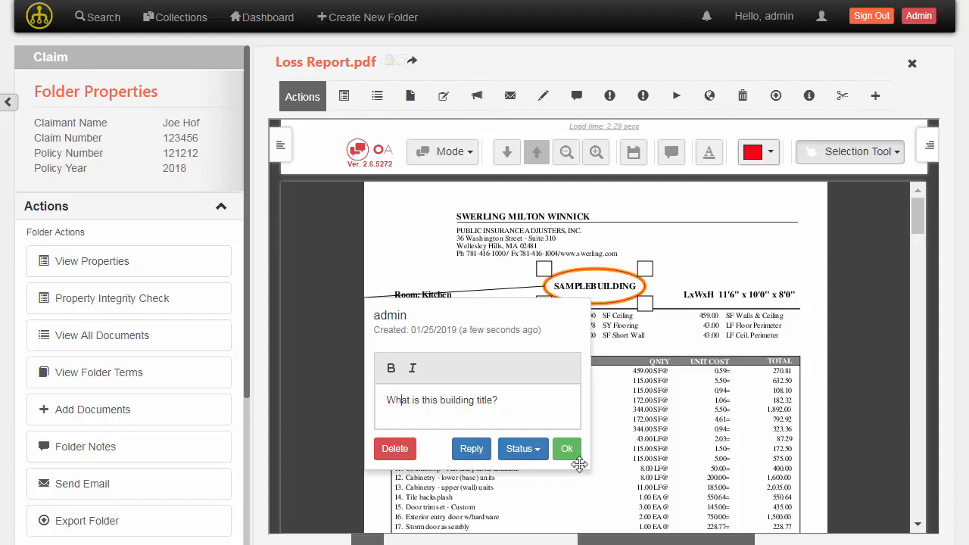
{"action": "left_click", "coordinate": [566, 448]}
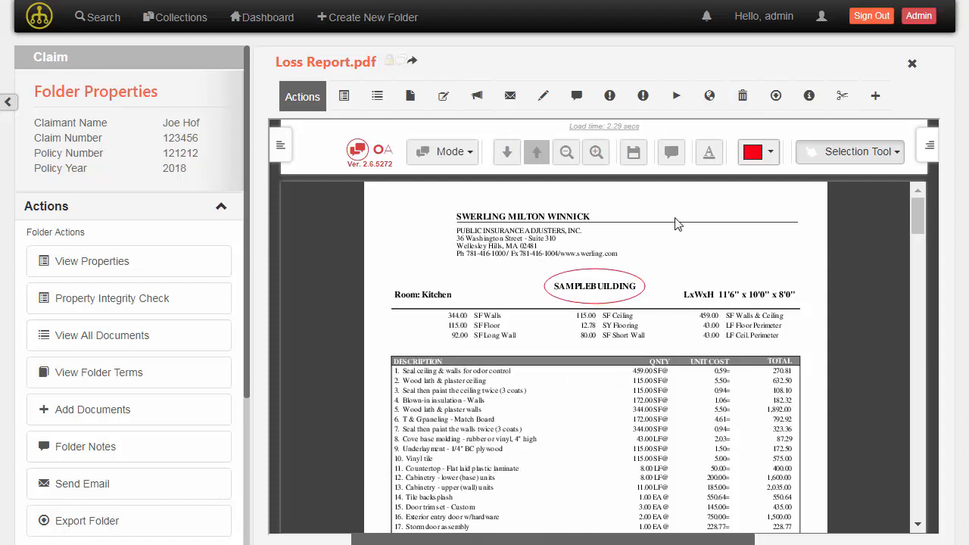
Place a Reviewed stamp at the Loss Report page's top right, with no comment
{"action": "left_click", "coordinate": [817, 160]}
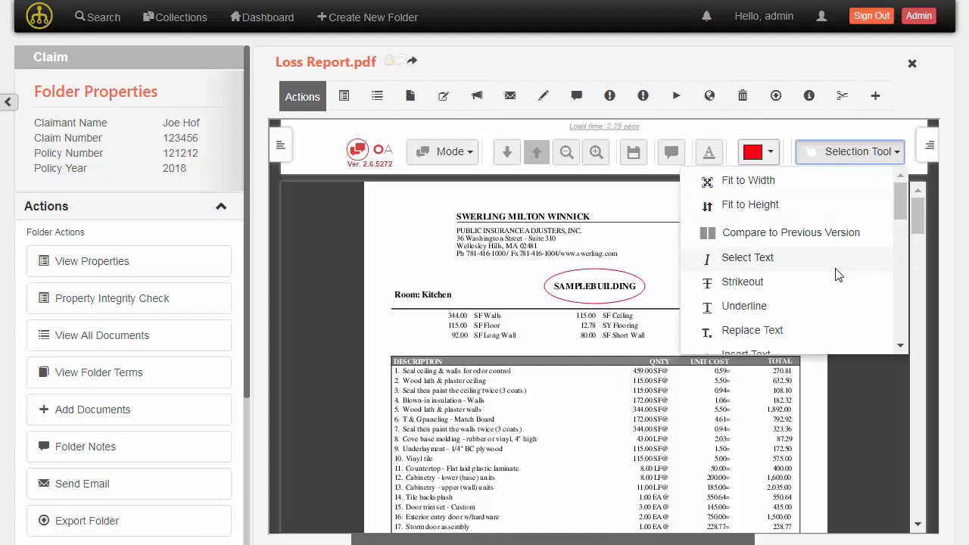
{"action": "scroll", "coordinate": [835, 274], "scroll_direction": "down", "scroll_amount": 3}
{"action": "scroll", "coordinate": [837, 274], "scroll_direction": "down", "scroll_amount": 2}
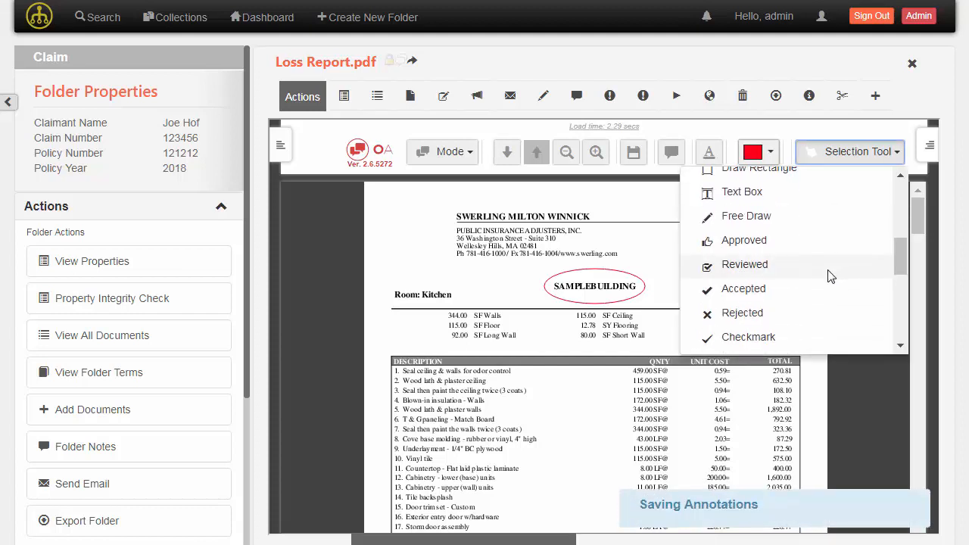
{"action": "scroll", "coordinate": [827, 269], "scroll_direction": "down", "scroll_amount": 3}
{"action": "scroll", "coordinate": [827, 269], "scroll_direction": "down", "scroll_amount": 6}
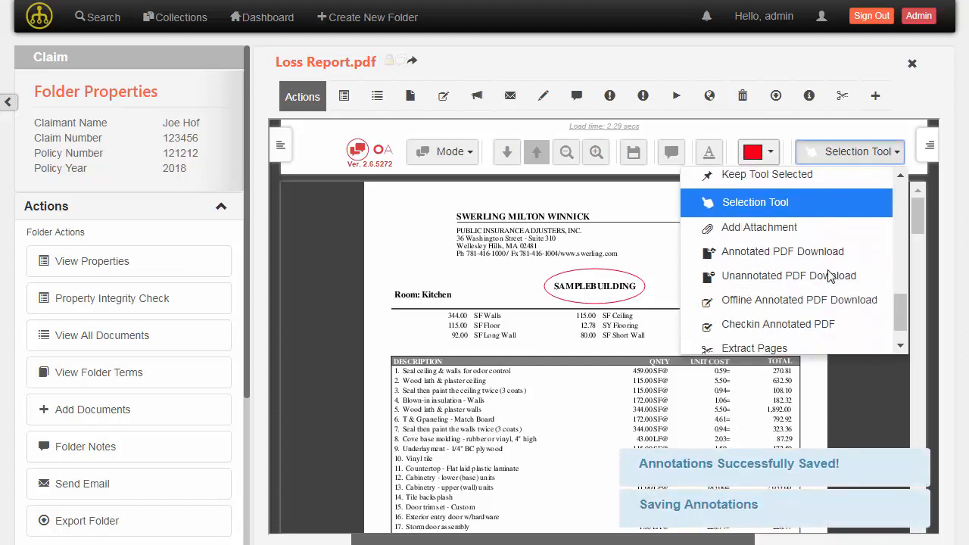
{"action": "scroll", "coordinate": [830, 281], "scroll_direction": "up", "scroll_amount": 10}
{"action": "scroll", "coordinate": [829, 280], "scroll_direction": "up", "scroll_amount": 5}
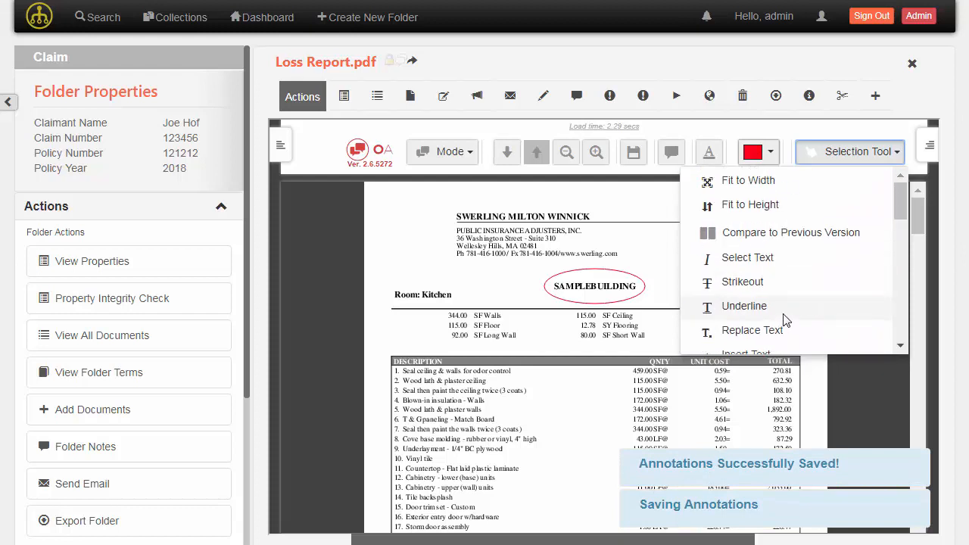
{"action": "scroll", "coordinate": [793, 260], "scroll_direction": "down", "scroll_amount": 5}
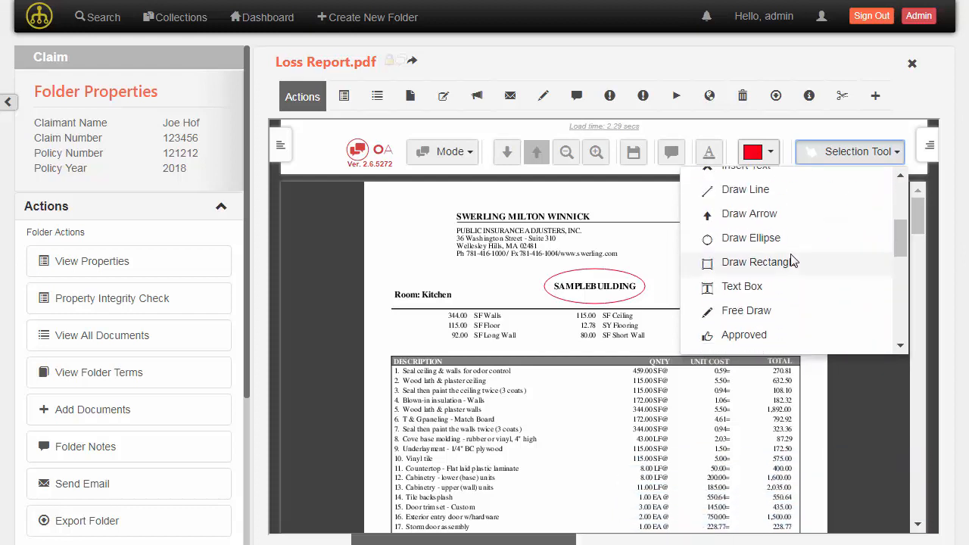
{"action": "scroll", "coordinate": [793, 260], "scroll_direction": "down", "scroll_amount": 3}
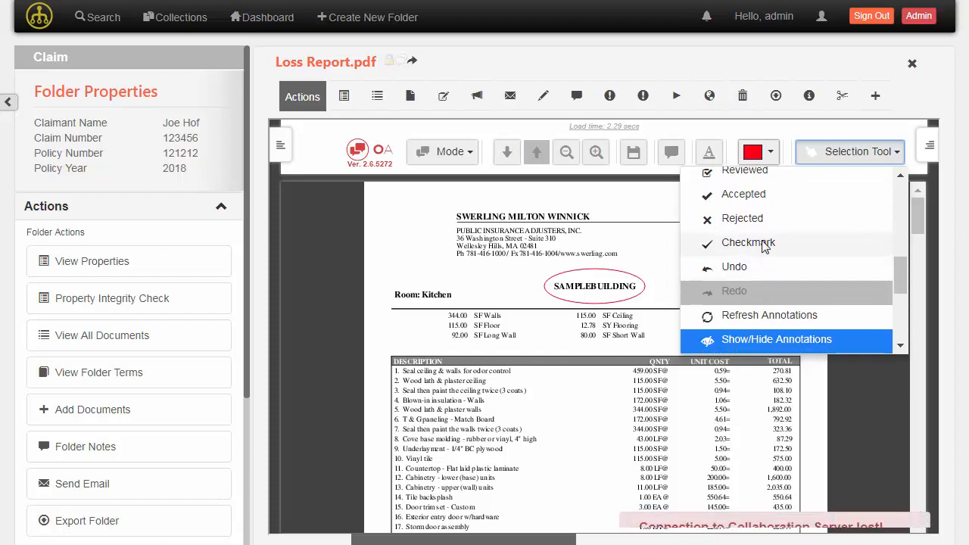
{"action": "scroll", "coordinate": [755, 306], "scroll_direction": "up", "scroll_amount": 3}
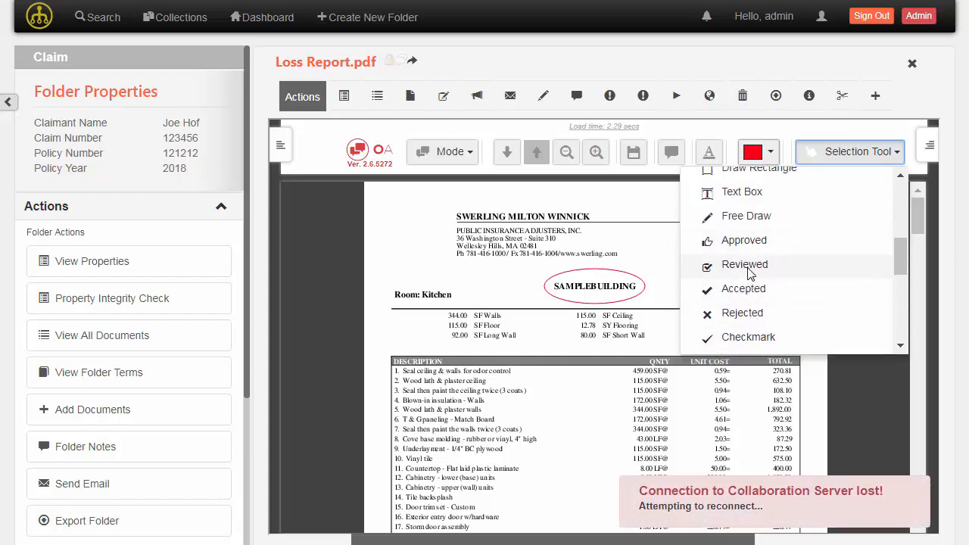
{"action": "left_click", "coordinate": [749, 272]}
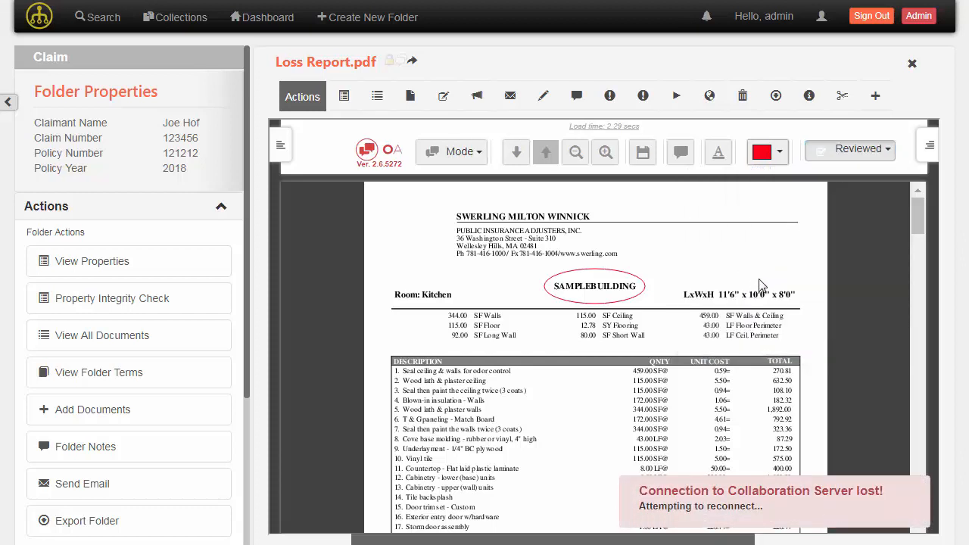
{"action": "left_click", "coordinate": [807, 231]}
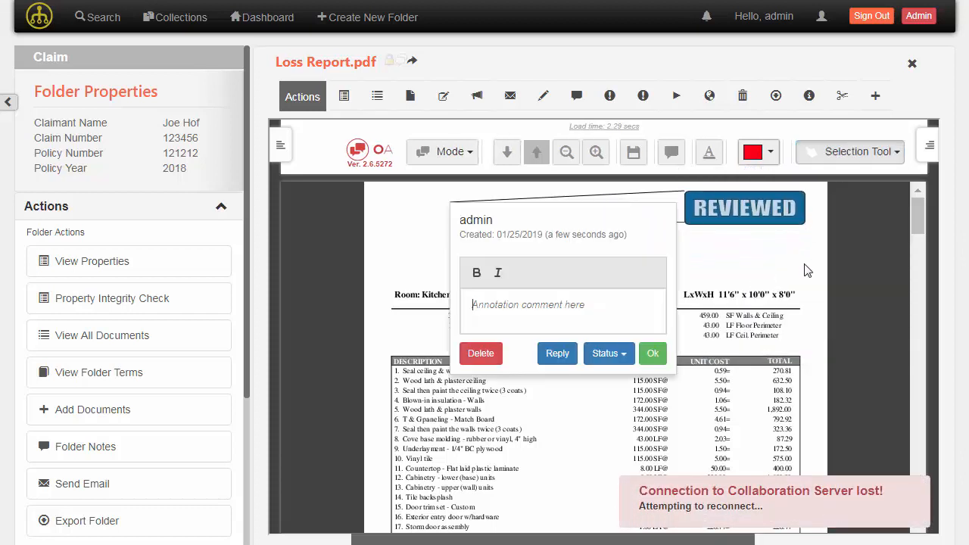
{"action": "left_click", "coordinate": [652, 353]}
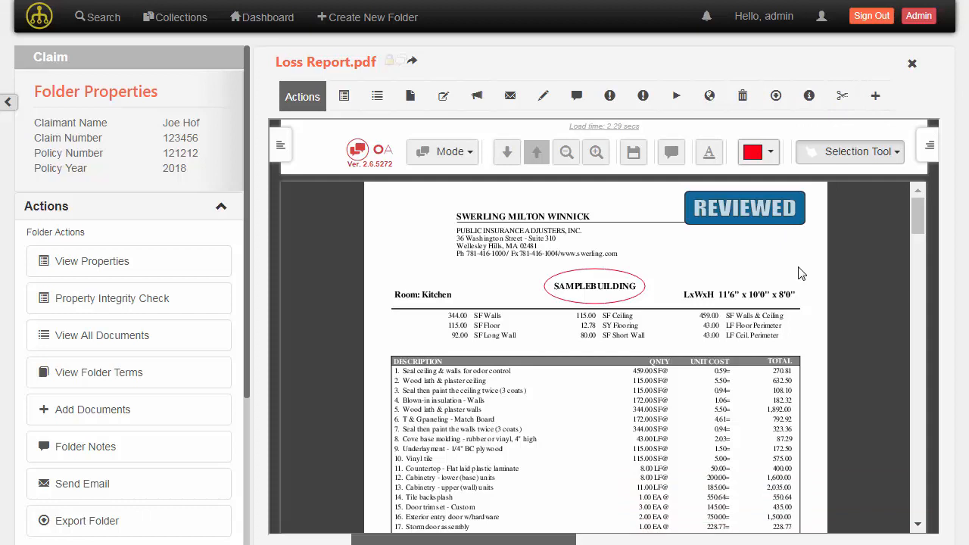
{"action": "left_click", "coordinate": [345, 97]}
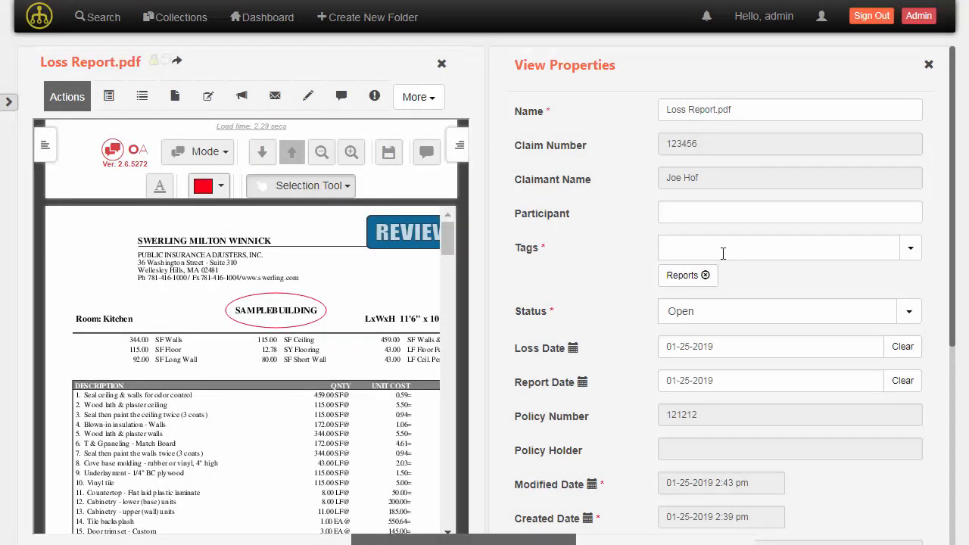
{"action": "scroll", "coordinate": [738, 273], "scroll_direction": "down", "scroll_amount": 5}
{"action": "scroll", "coordinate": [743, 274], "scroll_direction": "up", "scroll_amount": 5}
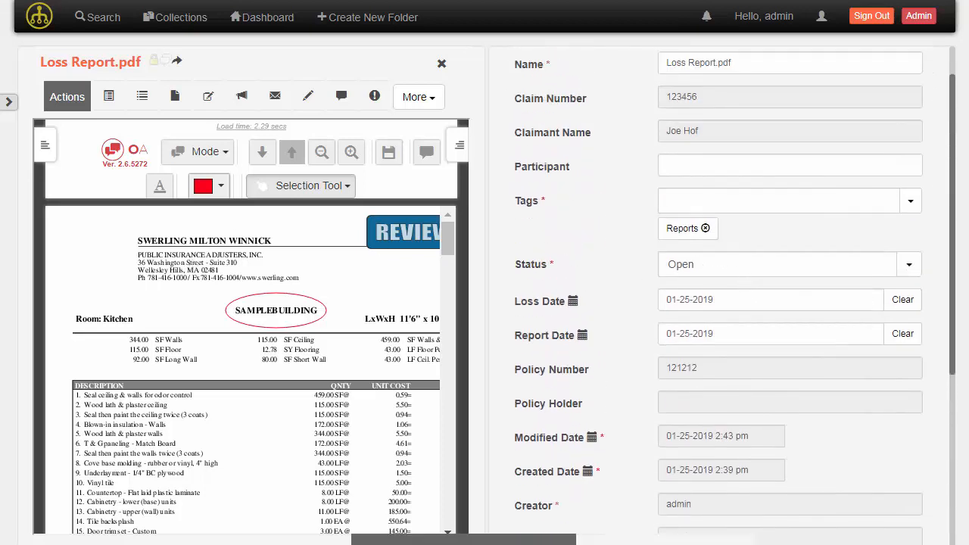
{"action": "scroll", "coordinate": [848, 199], "scroll_direction": "up", "scroll_amount": 2}
{"action": "left_click", "coordinate": [931, 65]}
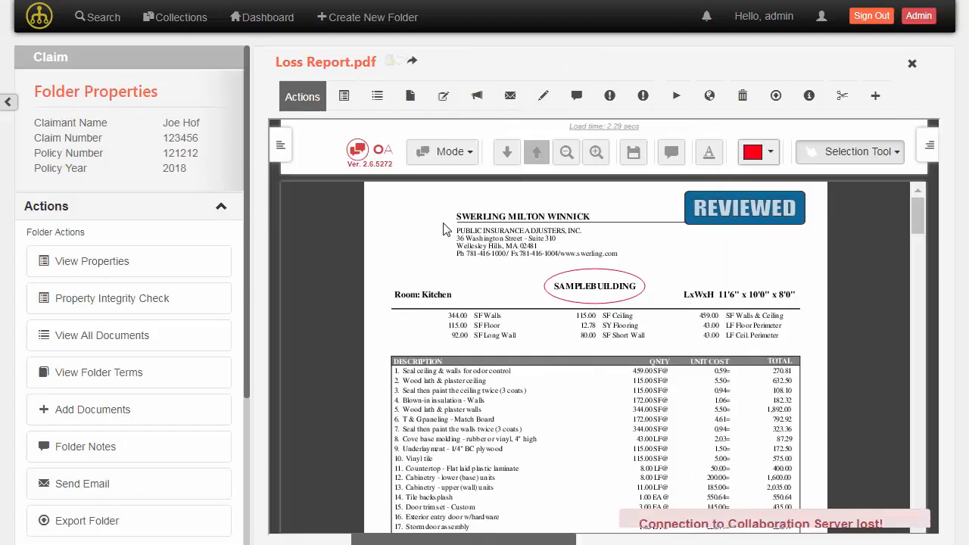
Check out Loss Report.pdf and open the downloaded copy, Loss Report (1).pdf
{"action": "left_click", "coordinate": [444, 96]}
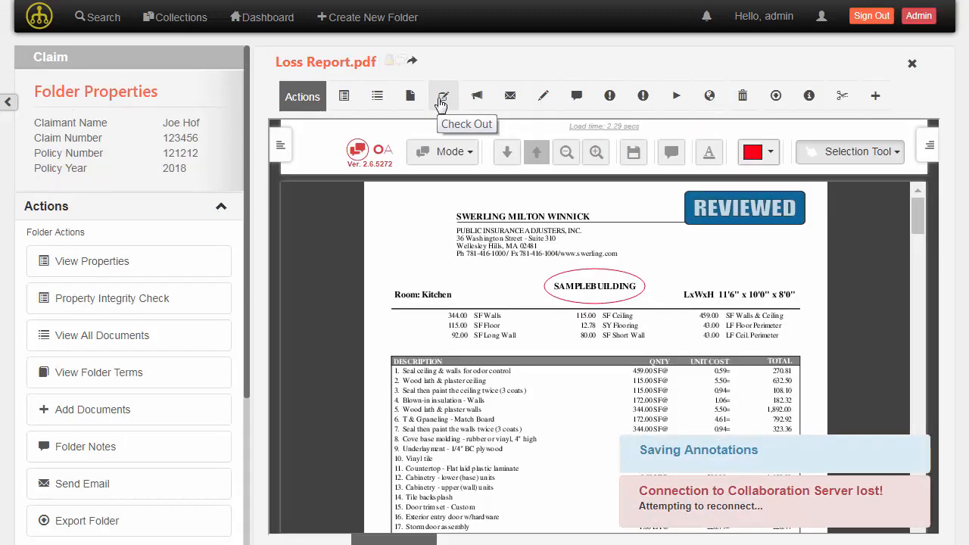
{"action": "left_click", "coordinate": [791, 136]}
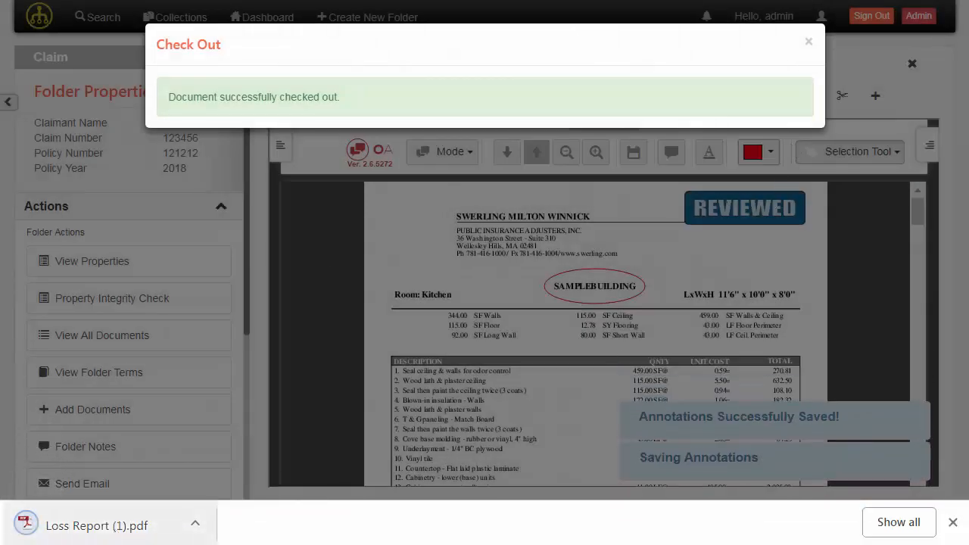
{"action": "left_click", "coordinate": [96, 530]}
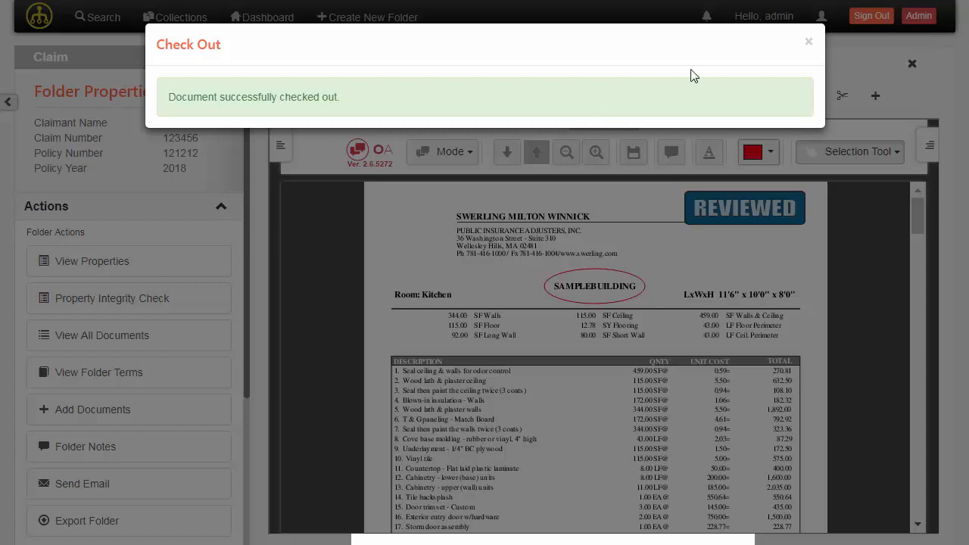
{"action": "left_click", "coordinate": [808, 42]}
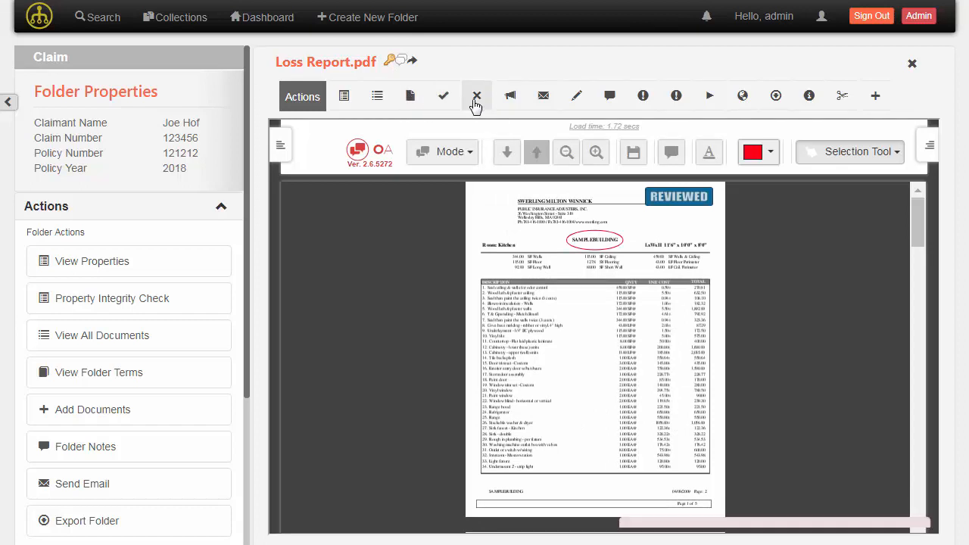
Check in Loss Report (1).pdf as a minor version of Loss Report.pdf
{"action": "left_click", "coordinate": [444, 96]}
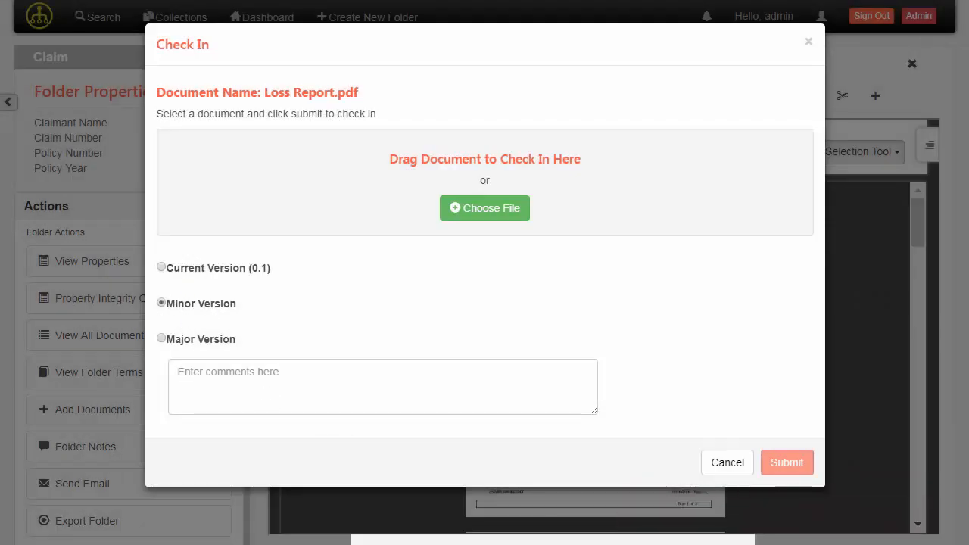
{"action": "left_click_drag", "start_coordinate": [0, 204], "coordinate": [136, 214]}
{"action": "left_click_drag", "start_coordinate": [159, 333], "coordinate": [399, 202]}
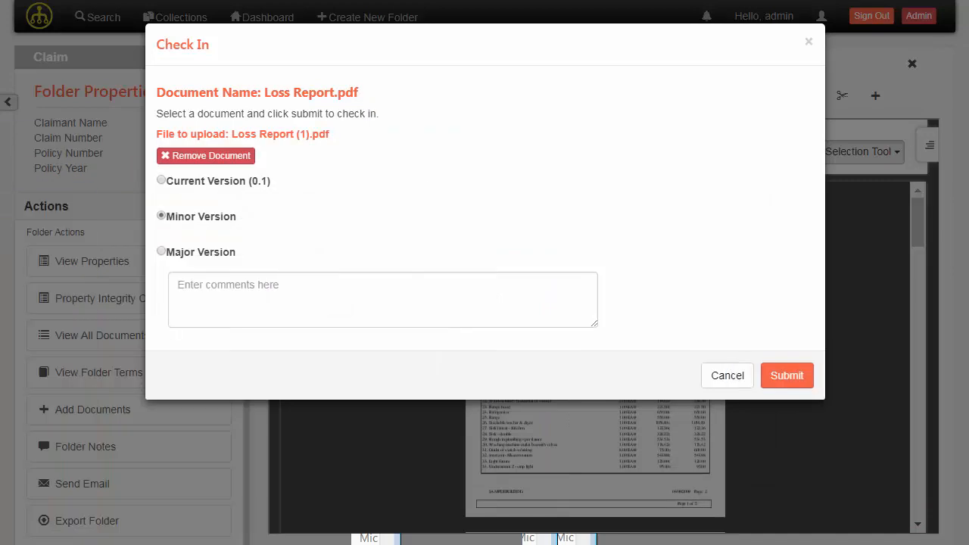
{"action": "left_click", "coordinate": [795, 380]}
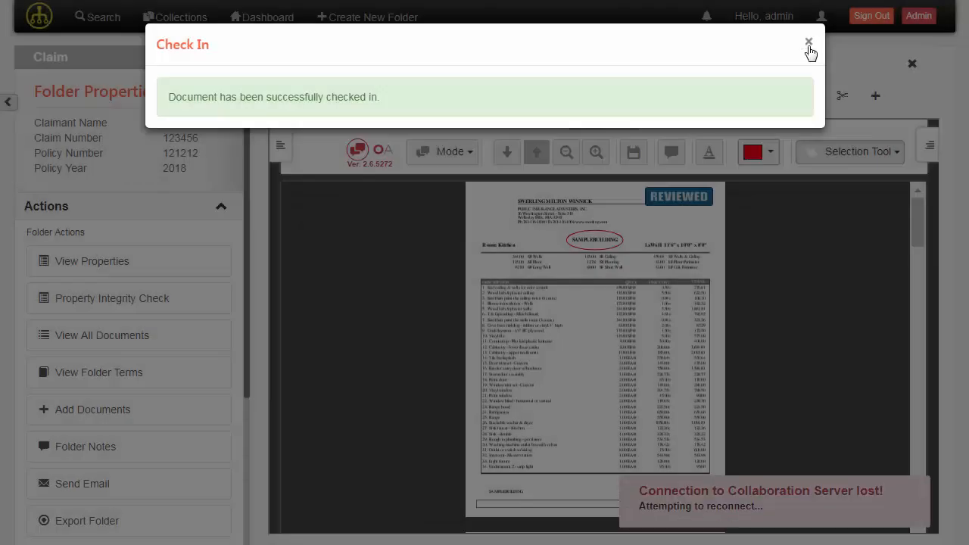
{"action": "left_click", "coordinate": [809, 43]}
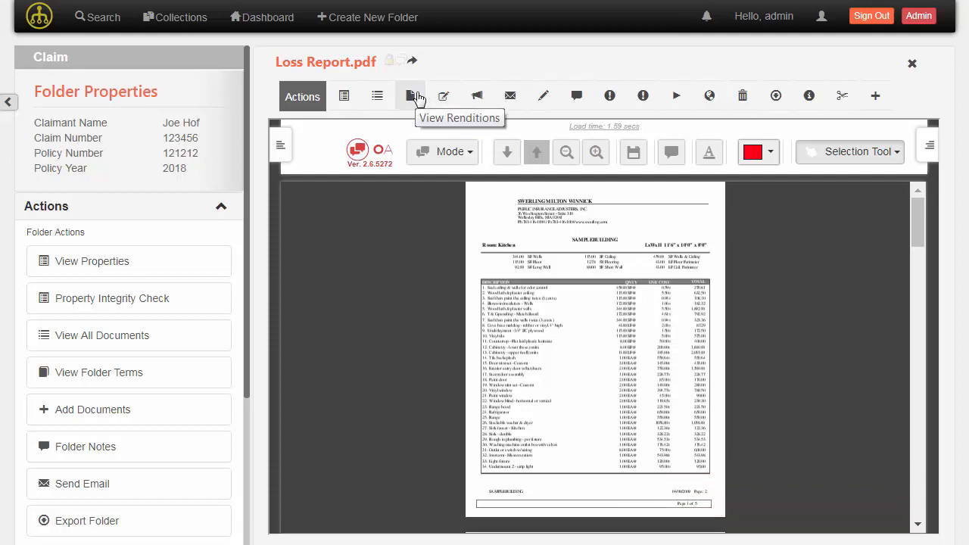
Review Loss Report.pdf's version history, selecting version 0.1, then close it
{"action": "left_click", "coordinate": [373, 98]}
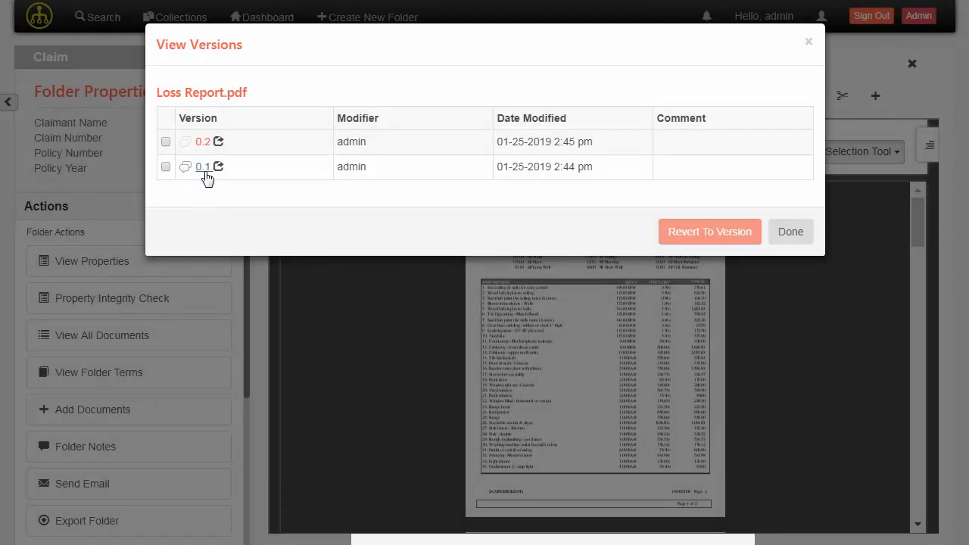
{"action": "left_click", "coordinate": [204, 169]}
{"action": "left_click", "coordinate": [780, 242]}
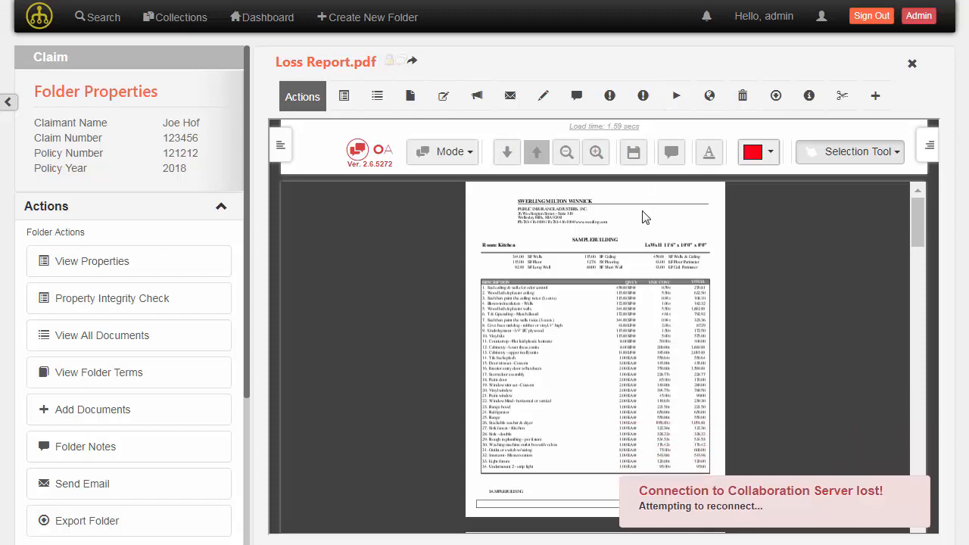
Open Loss Report.pdf in the redaction viewer and zoom in on the page header
{"action": "left_click", "coordinate": [641, 96]}
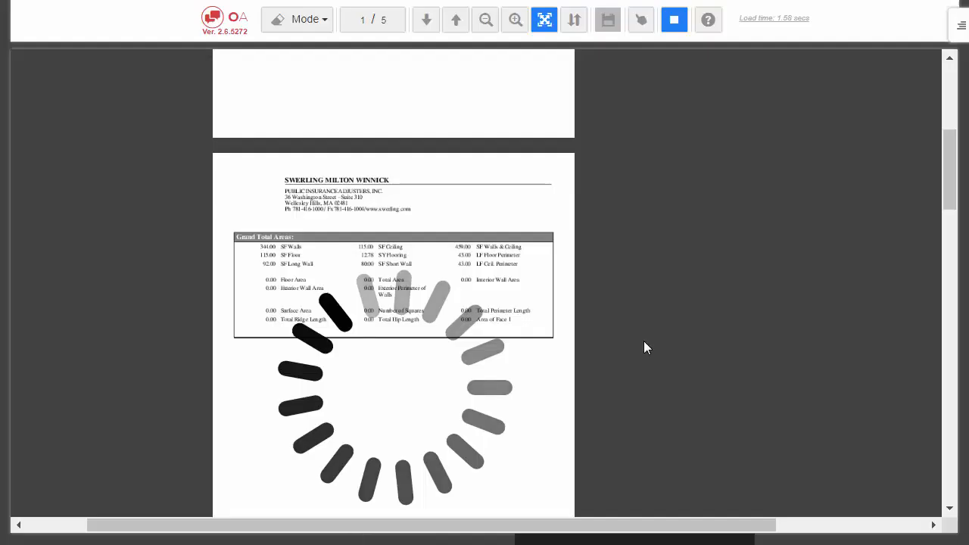
{"action": "scroll", "coordinate": [523, 305], "scroll_direction": "up", "scroll_amount": 5}
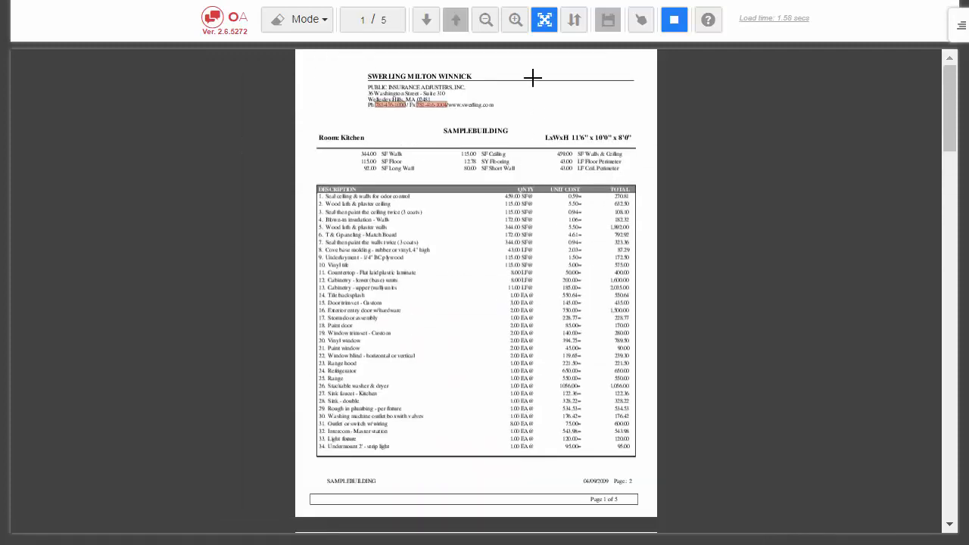
{"action": "left_click", "coordinate": [518, 22]}
{"action": "left_click", "coordinate": [518, 23]}
{"action": "left_click", "coordinate": [518, 23]}
{"action": "left_click", "coordinate": [519, 24]}
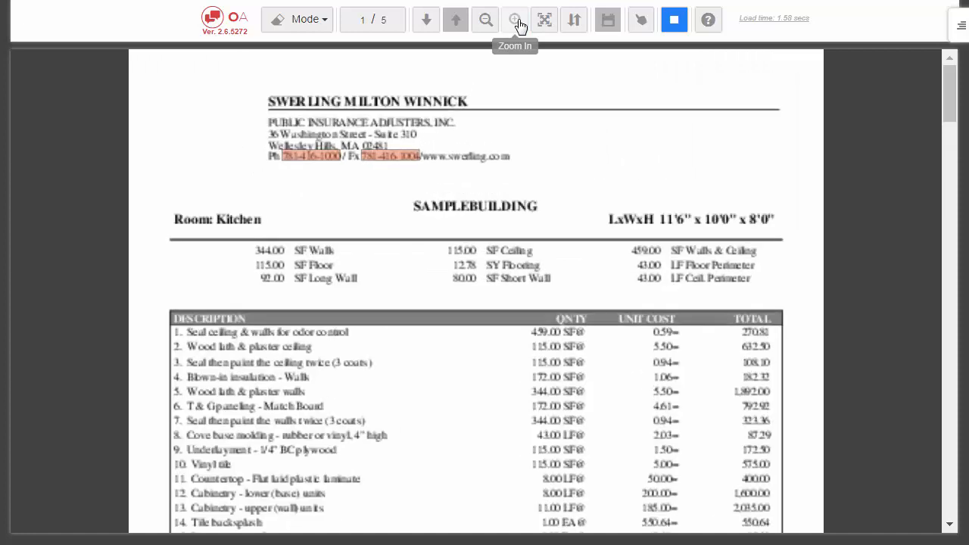
{"action": "left_click", "coordinate": [519, 24]}
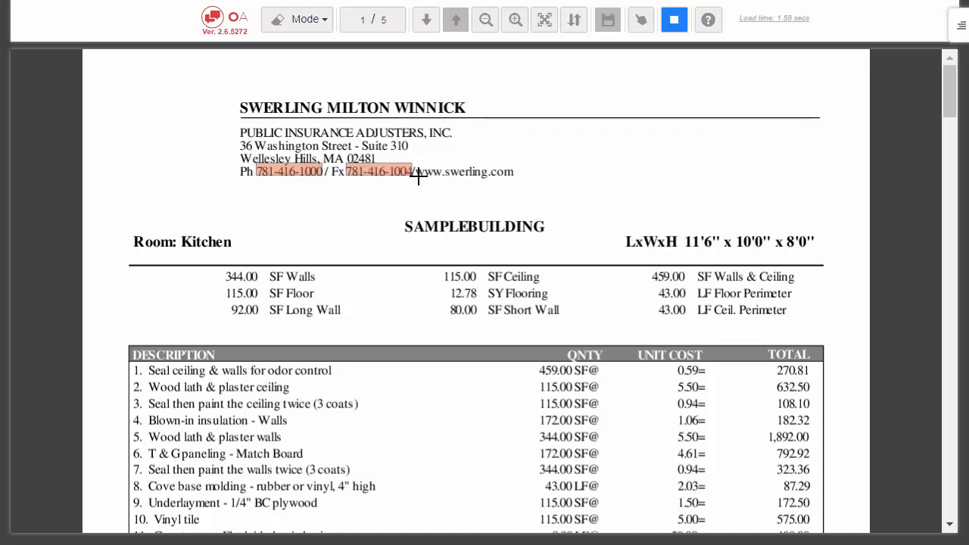
{"action": "scroll", "coordinate": [493, 254], "scroll_direction": "down", "scroll_amount": 15}
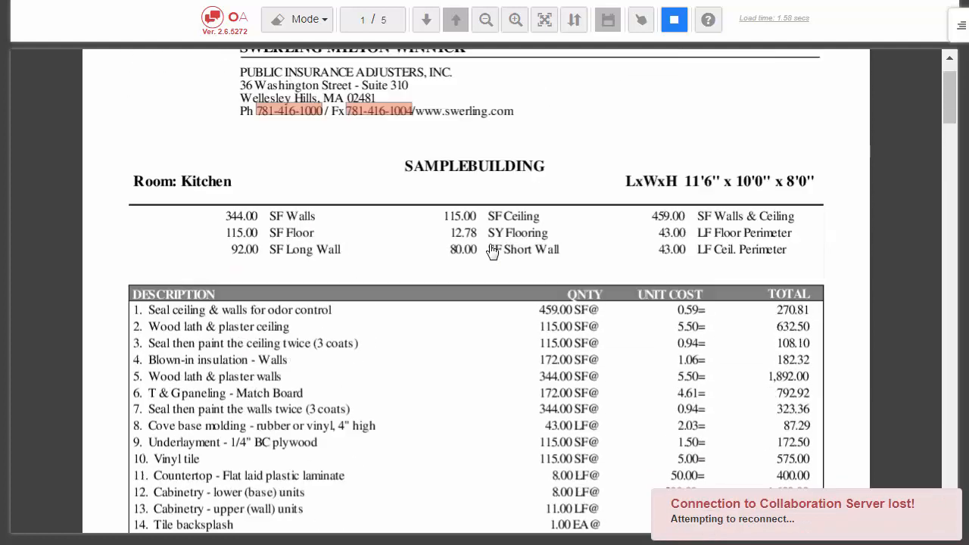
{"action": "scroll", "coordinate": [492, 252], "scroll_direction": "up", "scroll_amount": 2}
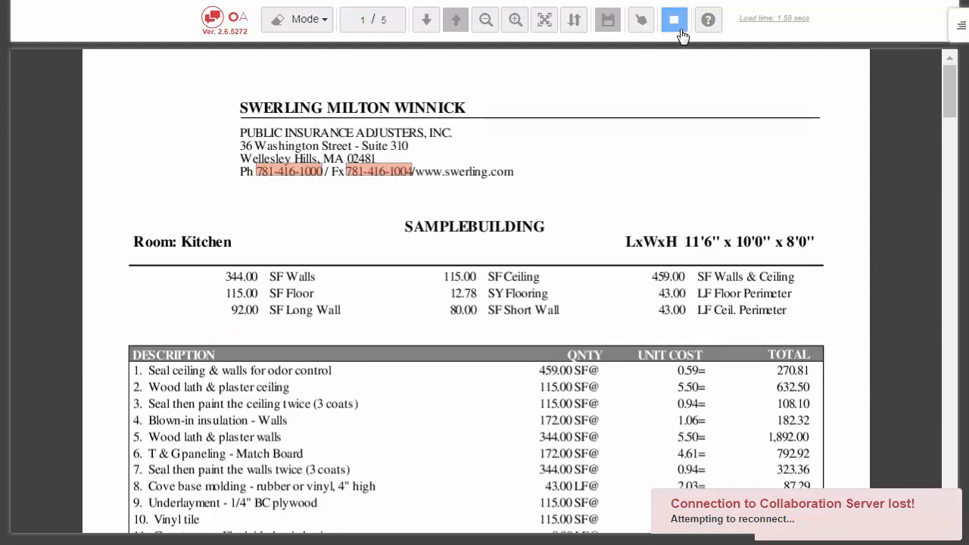
Draw redaction boxes over the phone and fax line on pages 1 and 2
{"action": "left_click", "coordinate": [681, 31]}
{"action": "left_click", "coordinate": [233, 157]}
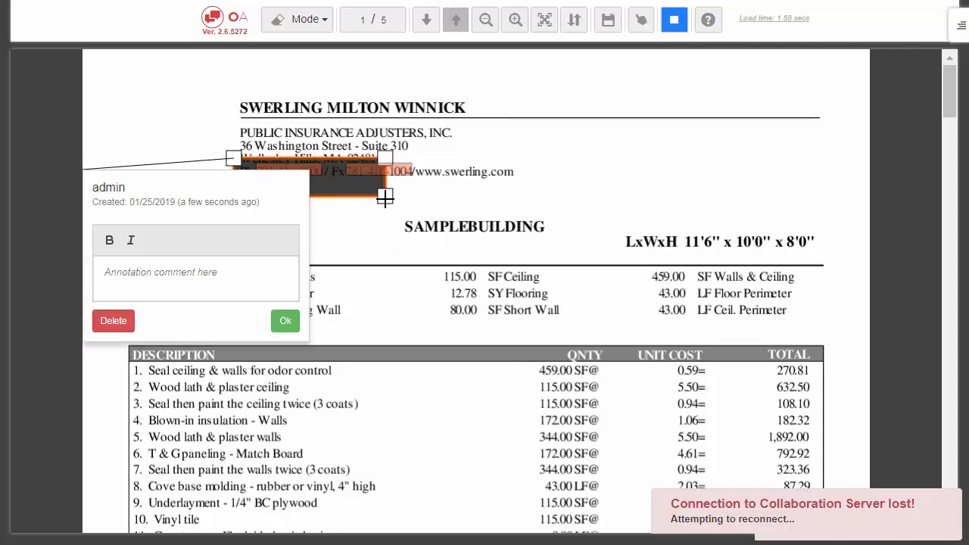
{"action": "left_click", "coordinate": [285, 324]}
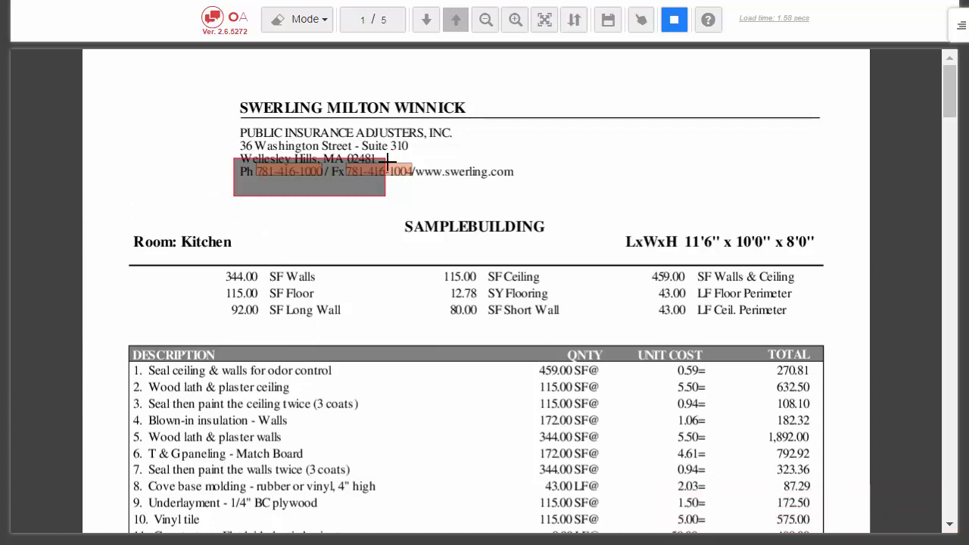
{"action": "mouse_move", "coordinate": [232, 158]}
{"action": "left_mouse_down"}
{"action": "mouse_move", "coordinate": [422, 193]}
{"action": "mouse_move", "coordinate": [413, 198]}
{"action": "left_mouse_up"}
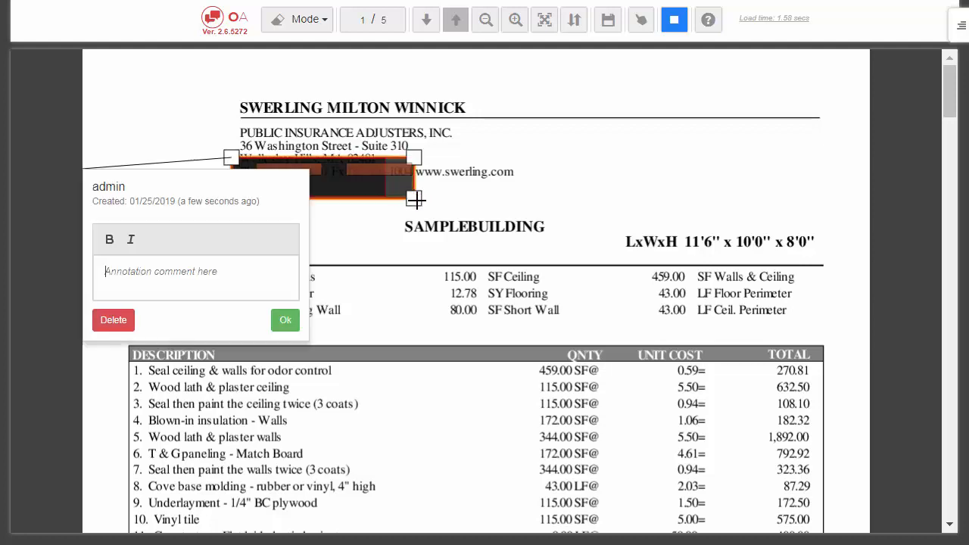
{"action": "left_click", "coordinate": [282, 321]}
{"action": "scroll", "coordinate": [422, 289], "scroll_direction": "down", "scroll_amount": 5}
{"action": "scroll", "coordinate": [421, 289], "scroll_direction": "down", "scroll_amount": 10}
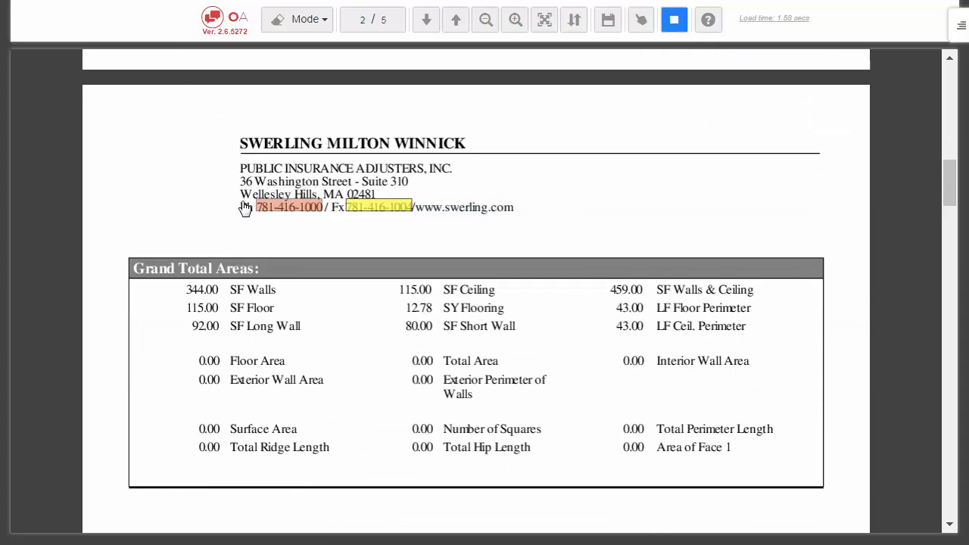
{"action": "left_click_drag", "start_coordinate": [241, 200], "coordinate": [392, 239]}
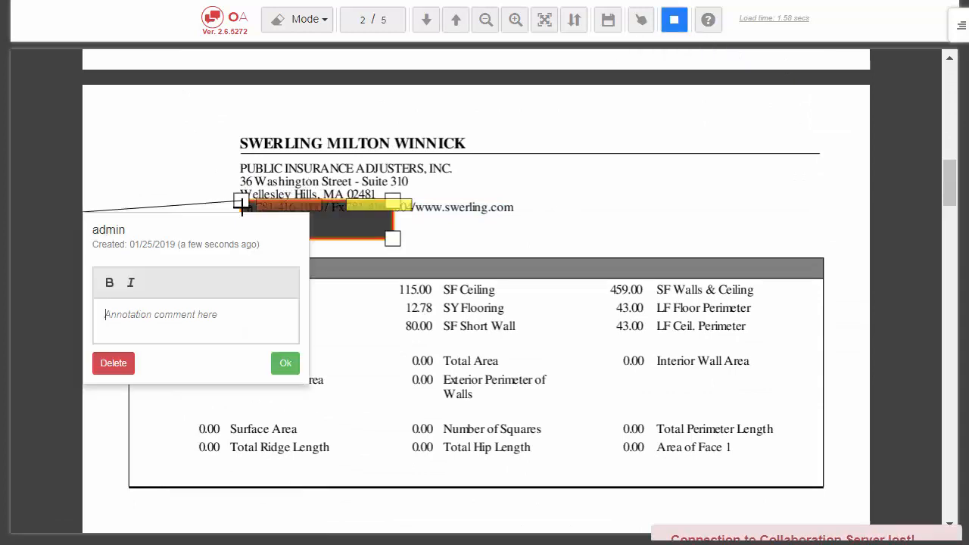
{"action": "left_click", "coordinate": [296, 368]}
Save the redactions and close the redaction viewer
{"action": "scroll", "coordinate": [625, 84], "scroll_direction": "down", "scroll_amount": 4}
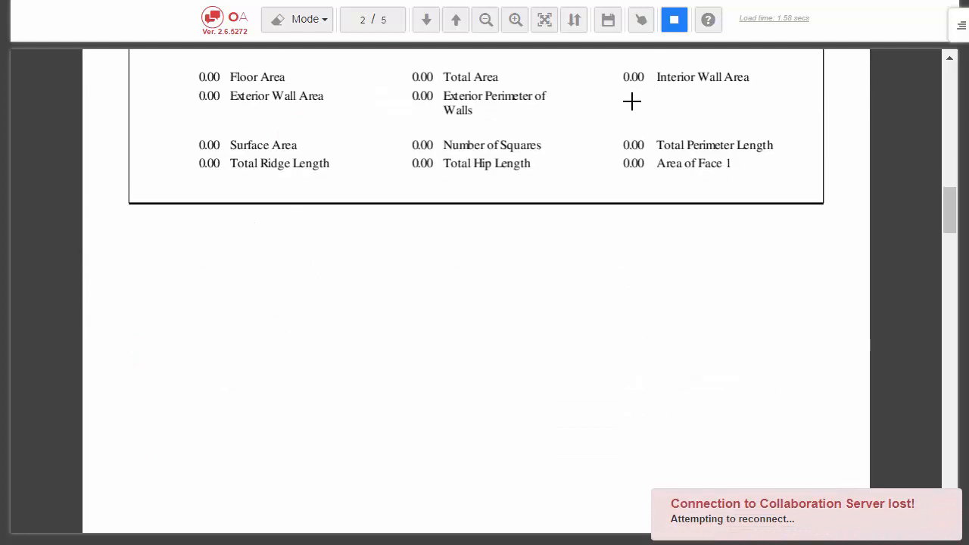
{"action": "scroll", "coordinate": [631, 100], "scroll_direction": "up", "scroll_amount": 11}
{"action": "scroll", "coordinate": [619, 126], "scroll_direction": "down", "scroll_amount": 4}
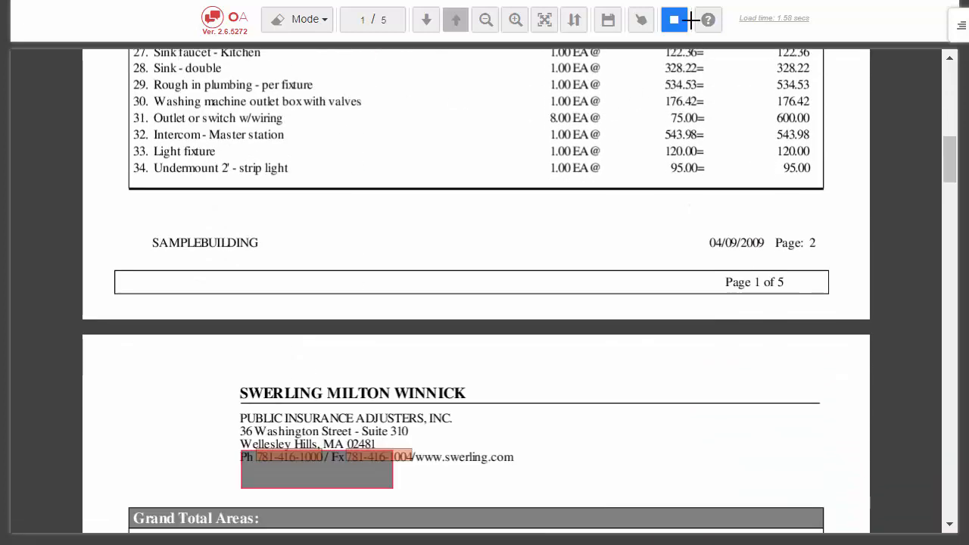
{"action": "left_click", "coordinate": [609, 23]}
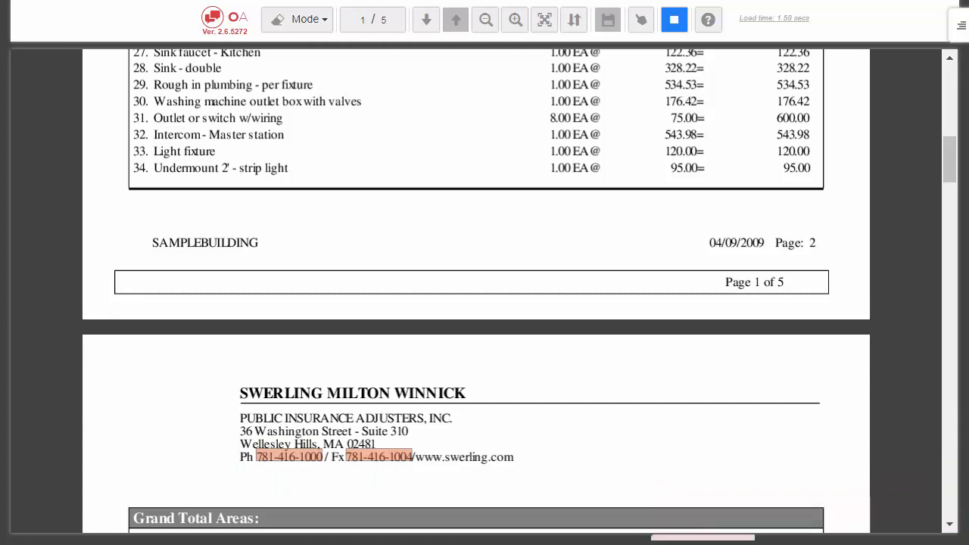
{"action": "key", "text": "alt+Tab"}
{"action": "left_click", "coordinate": [796, 143]}
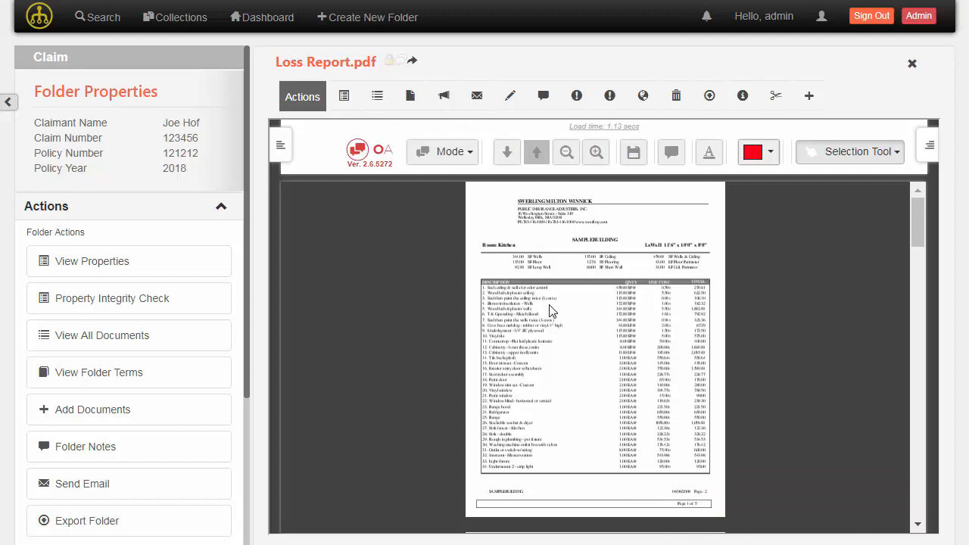
Open version 0.3 from the version history to verify the phone and fax redaction
{"action": "scroll", "coordinate": [552, 309], "scroll_direction": "down", "scroll_amount": 3}
{"action": "scroll", "coordinate": [642, 342], "scroll_direction": "down", "scroll_amount": 5}
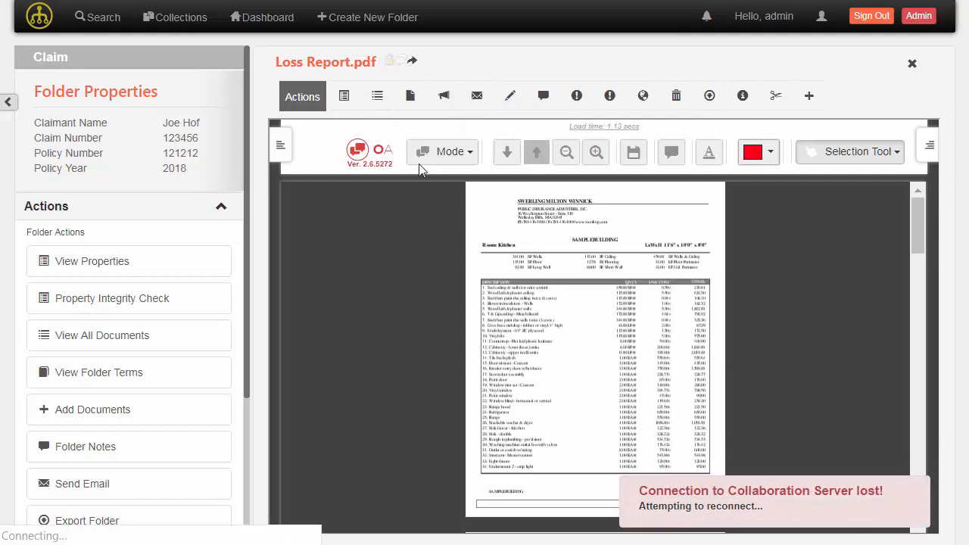
{"action": "left_click", "coordinate": [373, 97]}
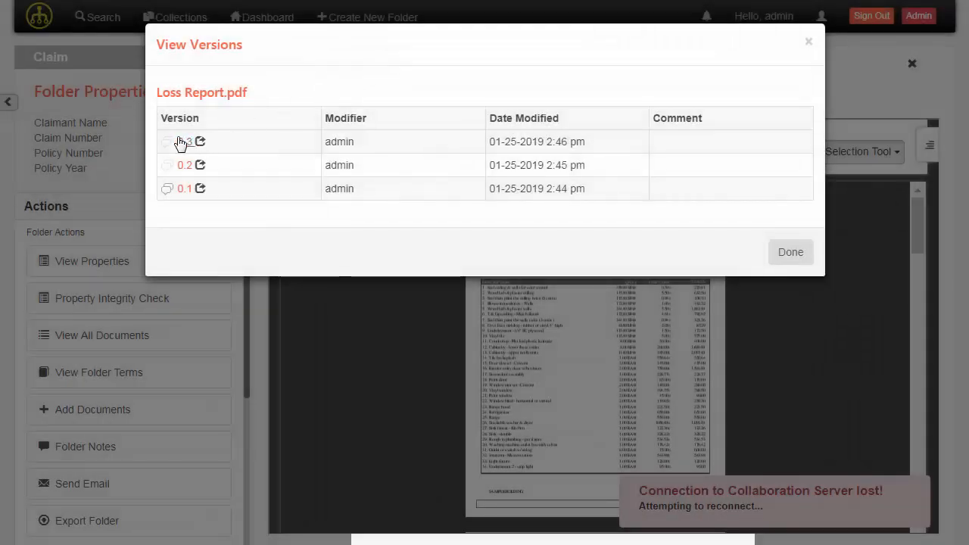
{"action": "left_click", "coordinate": [185, 142]}
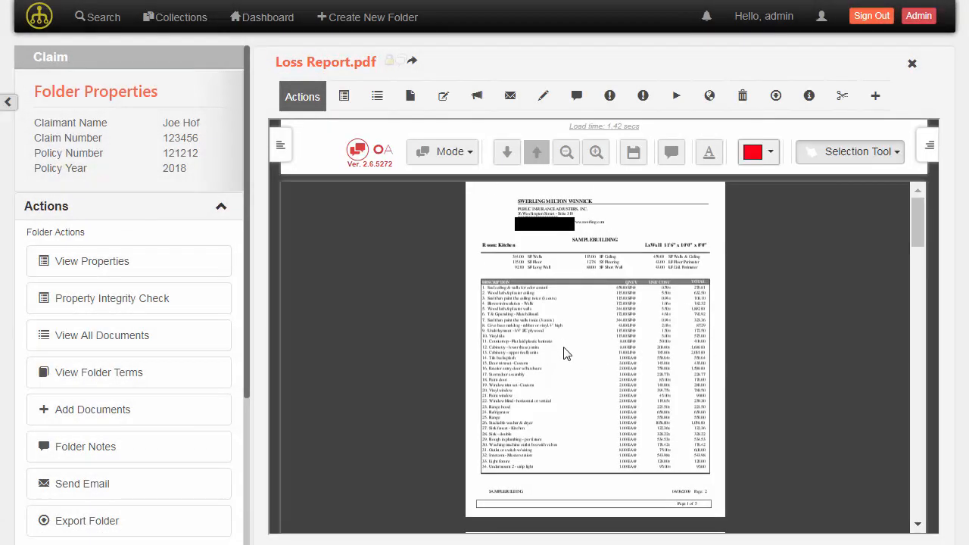
{"action": "scroll", "coordinate": [591, 310], "scroll_direction": "down", "scroll_amount": 15}
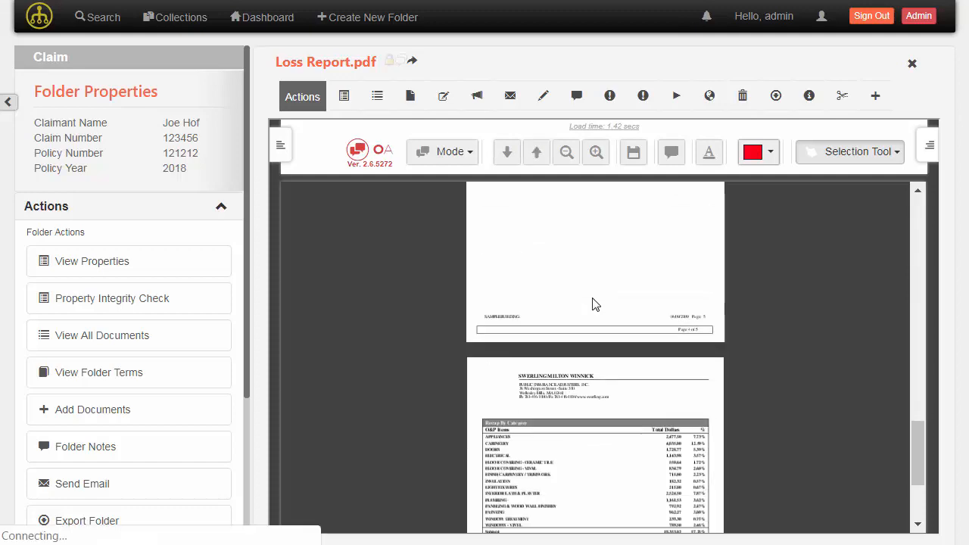
{"action": "scroll", "coordinate": [594, 333], "scroll_direction": "up", "scroll_amount": 10}
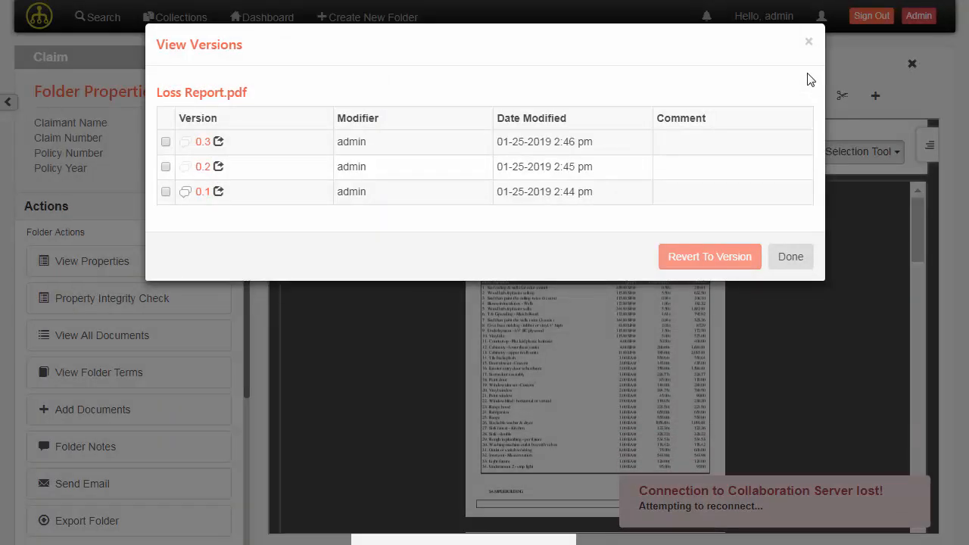
{"action": "left_click", "coordinate": [808, 43]}
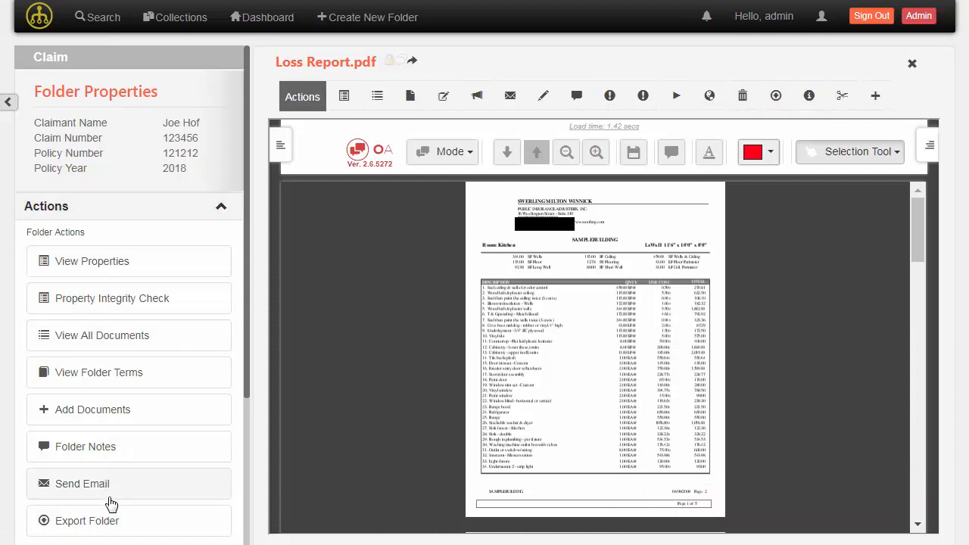
List all folder documents, select Fake Check 1, 2 and 3.pdf, and open their actions menu
{"action": "left_click", "coordinate": [107, 345]}
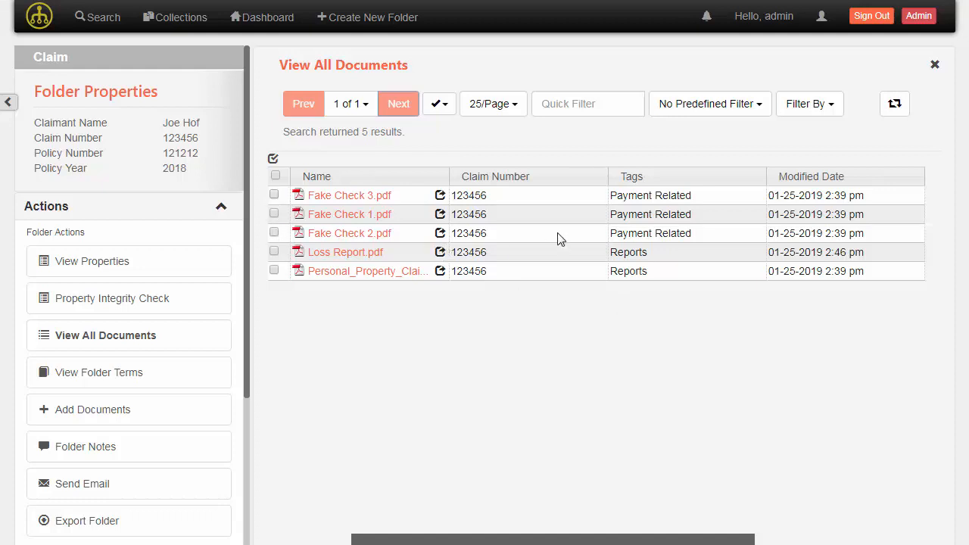
{"action": "right_click", "coordinate": [415, 239]}
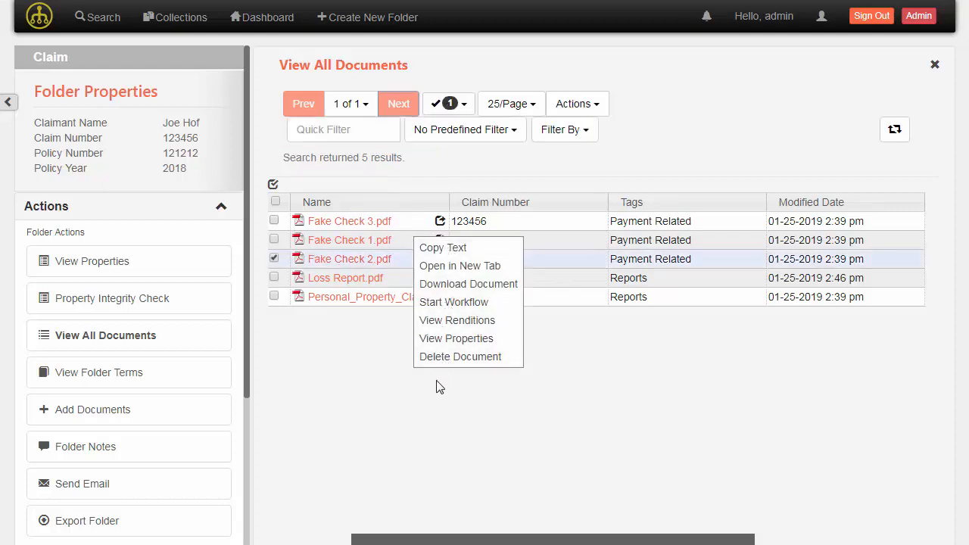
{"action": "left_click", "coordinate": [378, 380]}
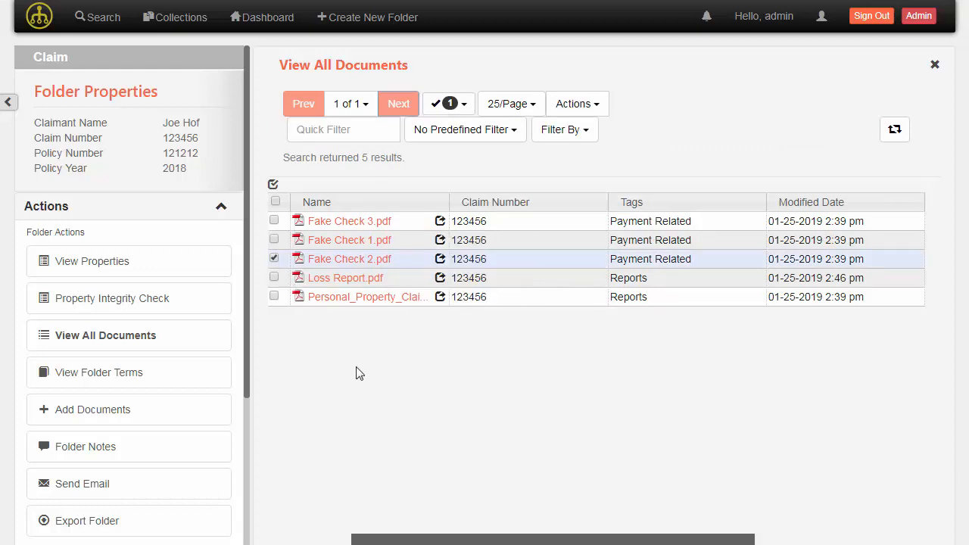
{"action": "left_click", "coordinate": [274, 239]}
{"action": "left_click", "coordinate": [274, 221]}
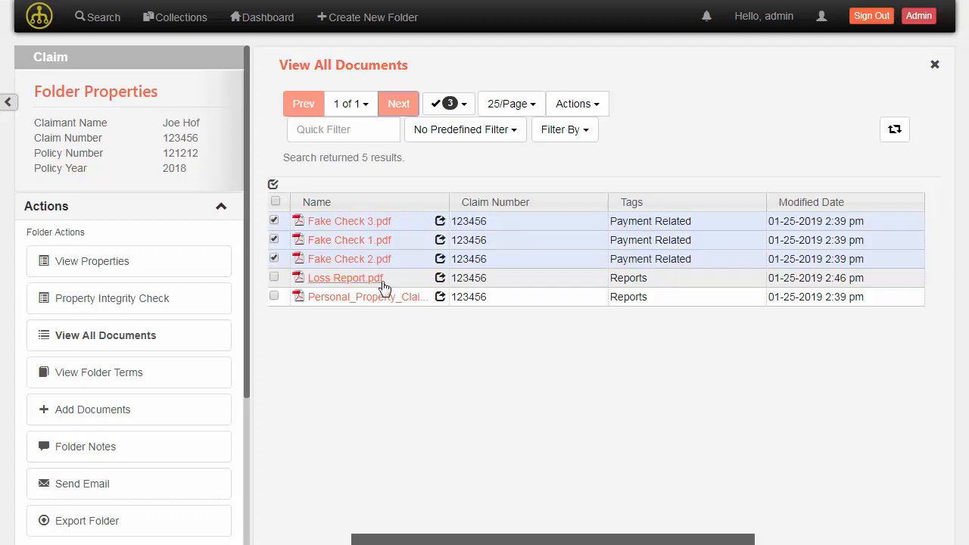
{"action": "right_click", "coordinate": [413, 241]}
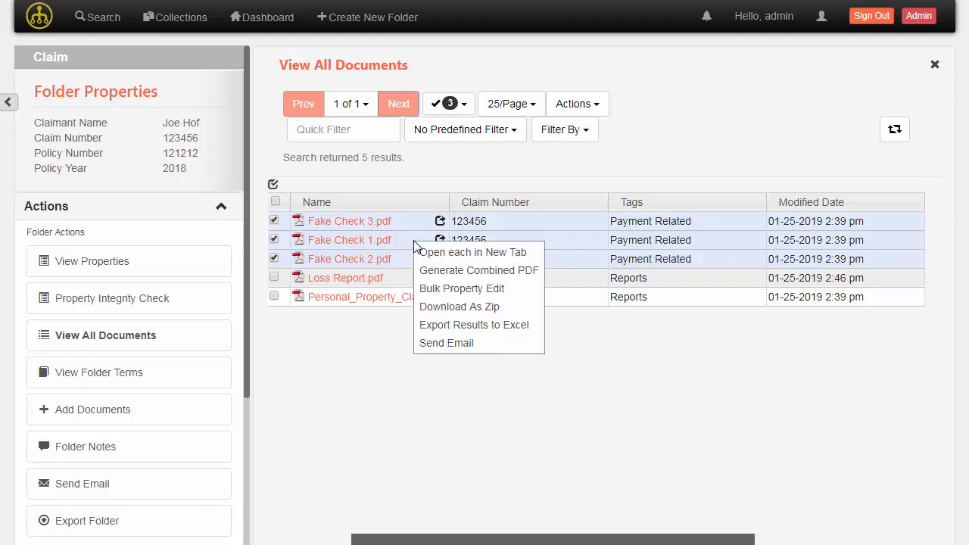
Start combining the three checks into one PDF with Fake Check 1.pdf first
{"action": "left_click", "coordinate": [461, 276]}
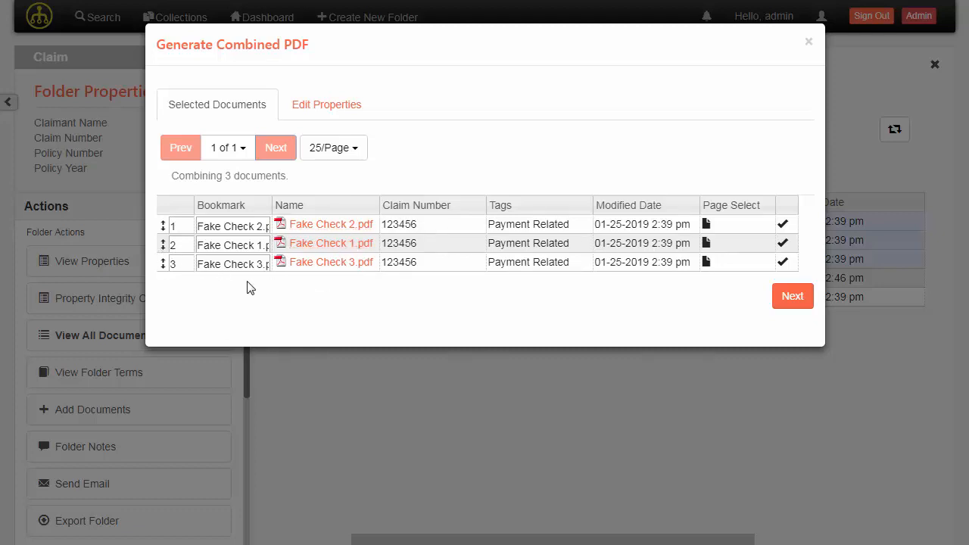
{"action": "left_click_drag", "start_coordinate": [164, 241], "coordinate": [163, 220]}
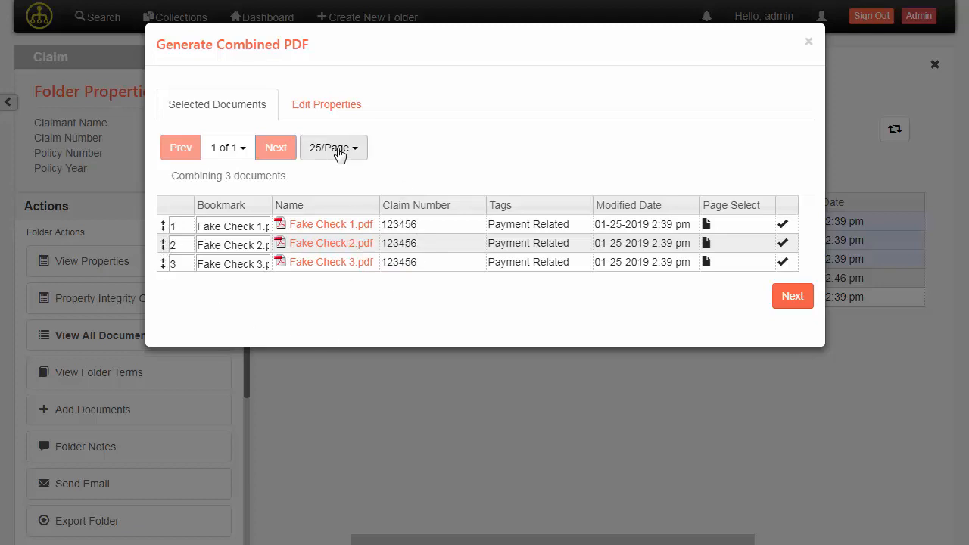
{"action": "left_click", "coordinate": [802, 299]}
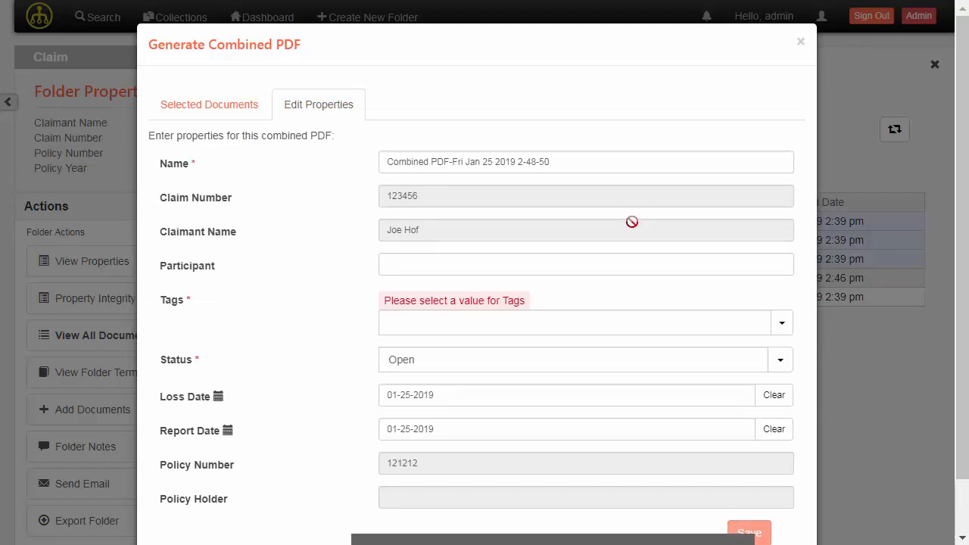
Tag the combined PDF as Payment Related and save to generate it
{"action": "left_click", "coordinate": [783, 324]}
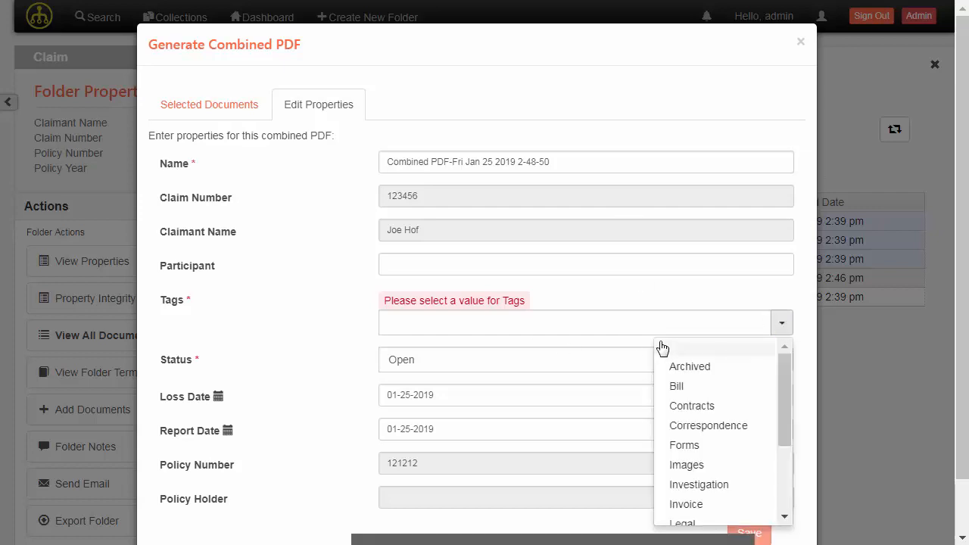
{"action": "scroll", "coordinate": [757, 390], "scroll_direction": "down", "scroll_amount": 3}
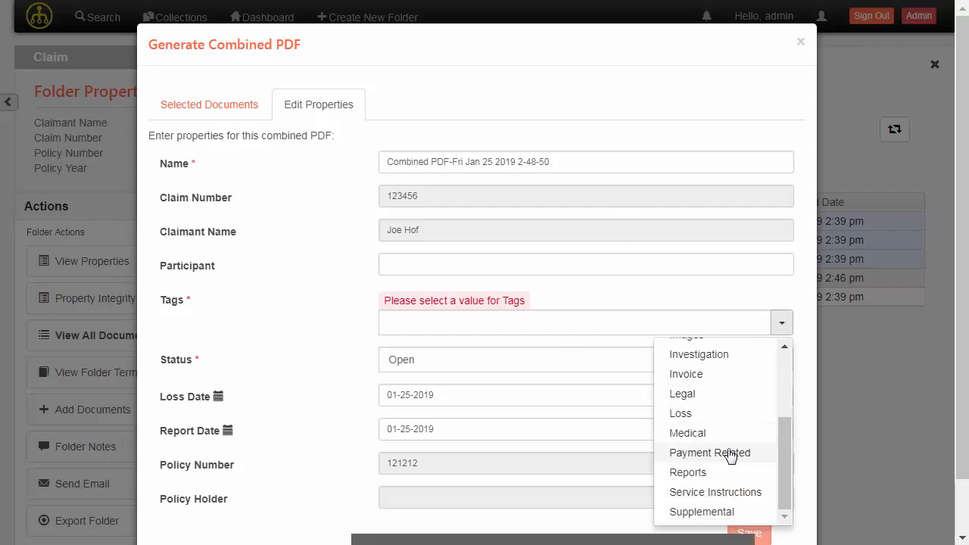
{"action": "left_click", "coordinate": [729, 453]}
{"action": "scroll", "coordinate": [694, 281], "scroll_direction": "down", "scroll_amount": 1}
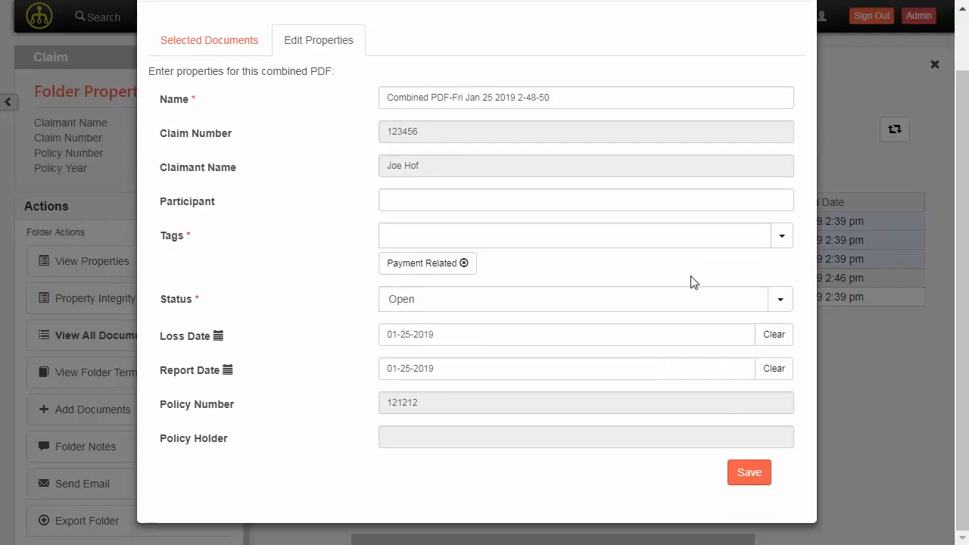
{"action": "left_click", "coordinate": [748, 473]}
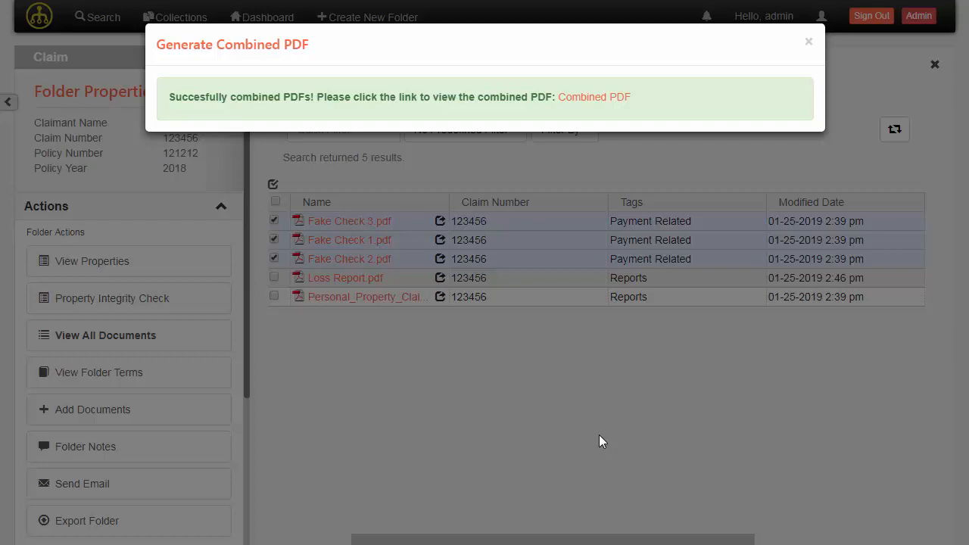
Open the combined PDF, zoom in to review its pages, then return to the document list
{"action": "left_click", "coordinate": [585, 96]}
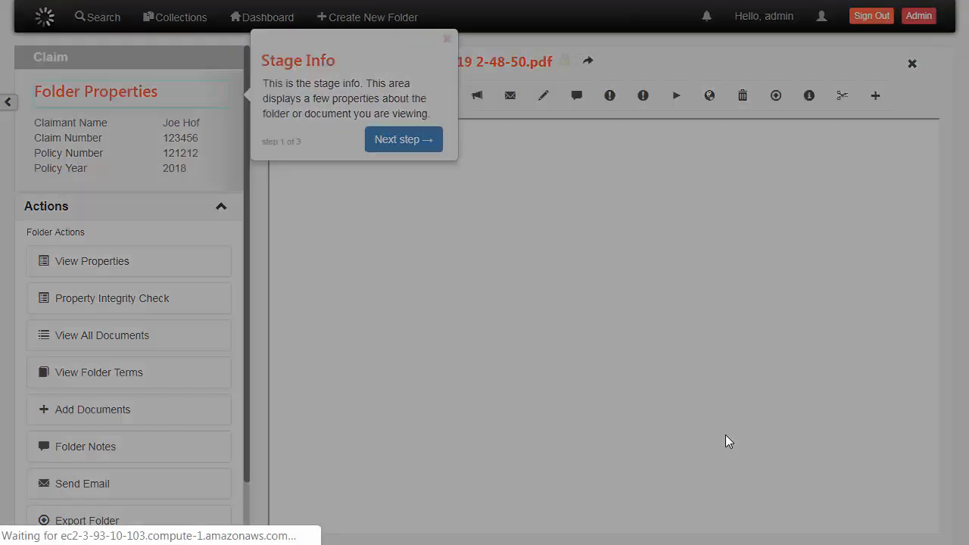
{"action": "left_click", "coordinate": [448, 39]}
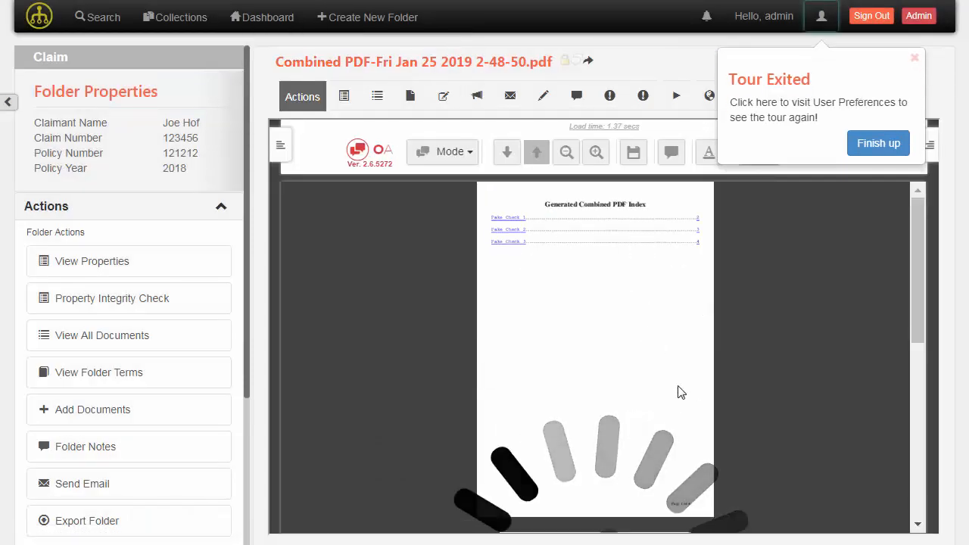
{"action": "left_click", "coordinate": [914, 59]}
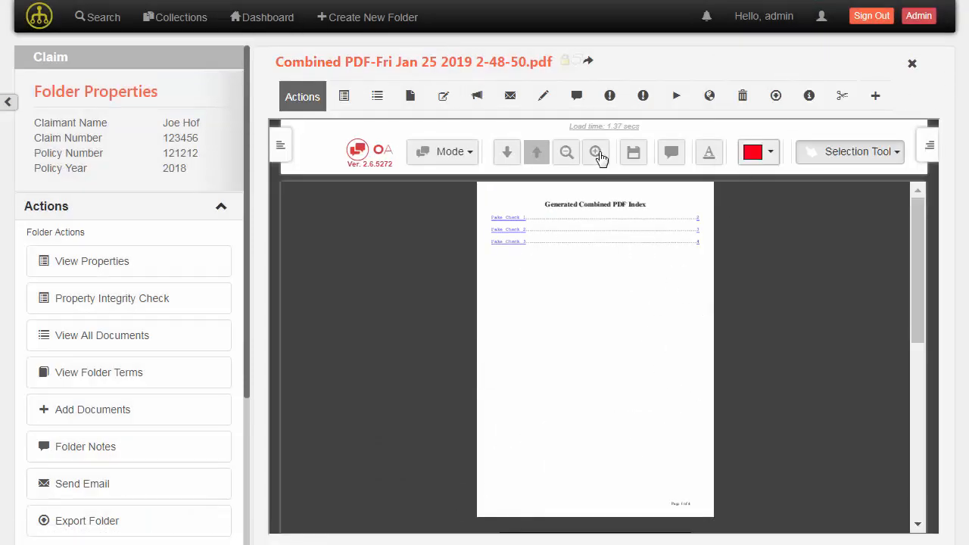
{"action": "left_click", "coordinate": [596, 153]}
{"action": "left_click", "coordinate": [597, 153]}
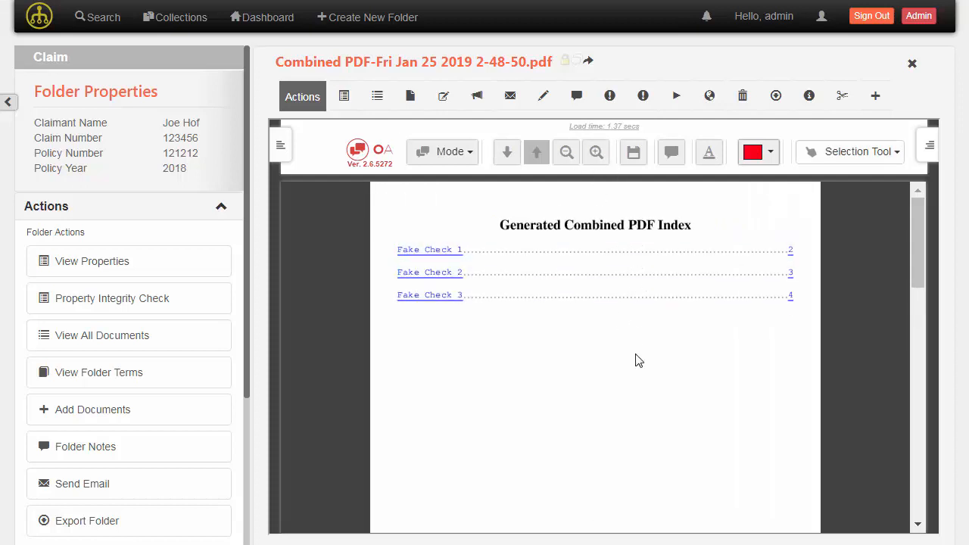
{"action": "scroll", "coordinate": [635, 355], "scroll_direction": "down", "scroll_amount": 12}
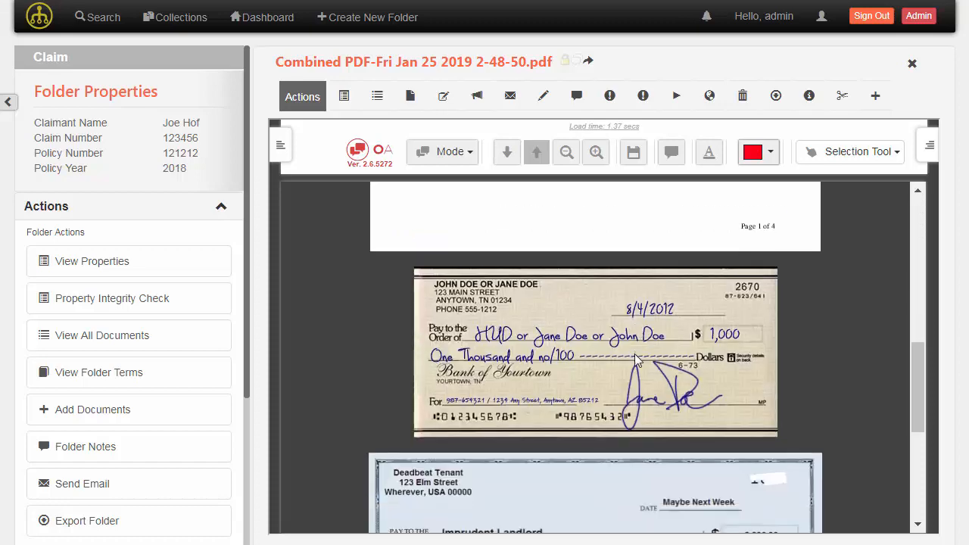
{"action": "scroll", "coordinate": [631, 358], "scroll_direction": "up", "scroll_amount": 7}
{"action": "scroll", "coordinate": [635, 365], "scroll_direction": "up", "scroll_amount": 5}
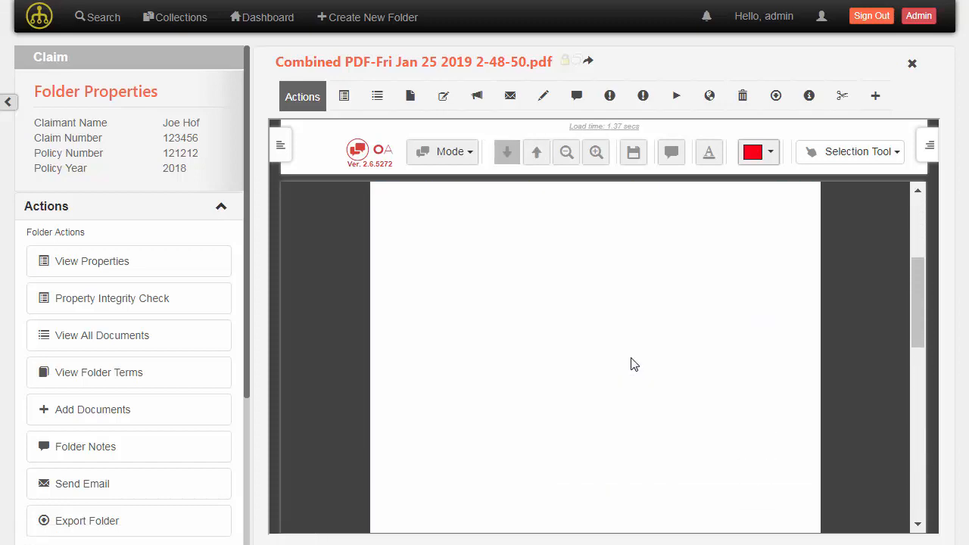
{"action": "left_click", "coordinate": [145, 345]}
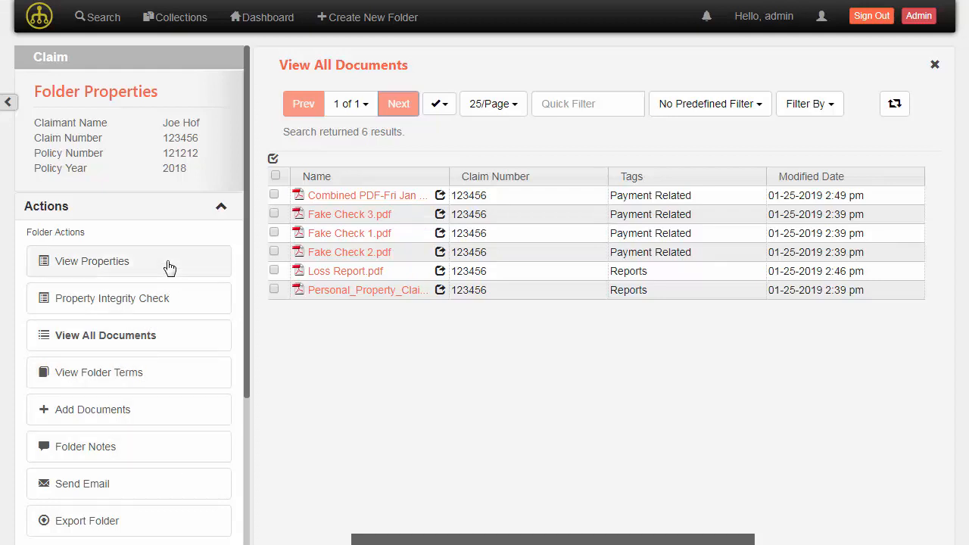
Open the claim folder's Folder Notes from the left sidebar
{"action": "scroll", "coordinate": [166, 281], "scroll_direction": "down", "scroll_amount": 1}
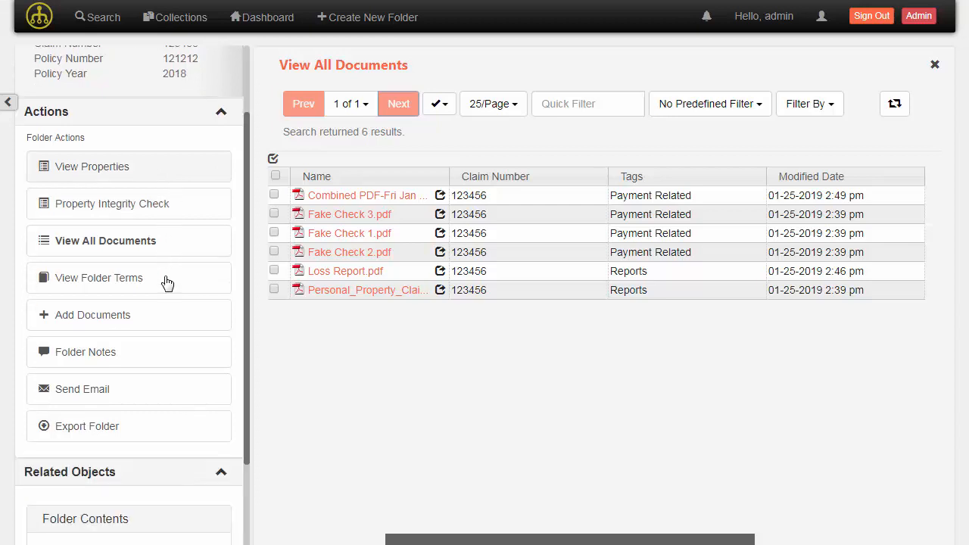
{"action": "left_click", "coordinate": [104, 365]}
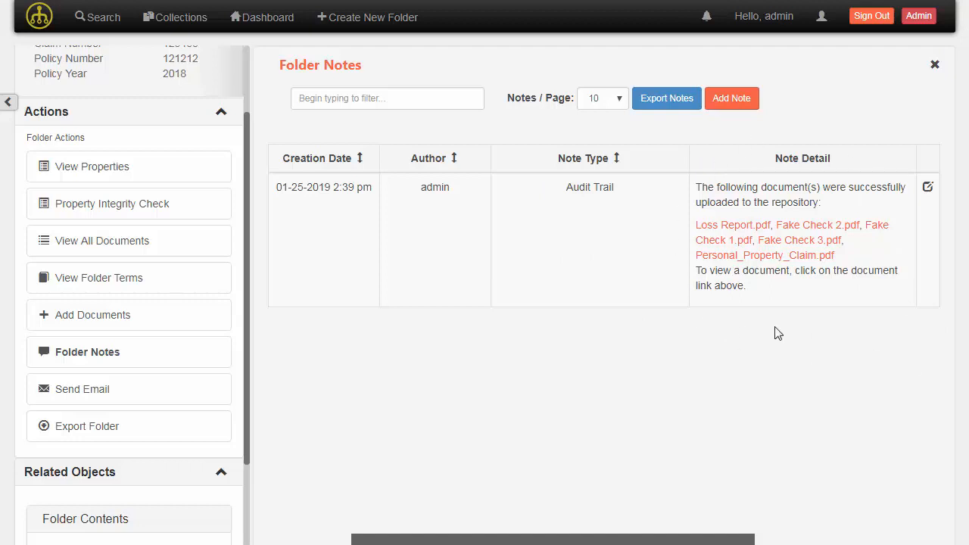
Add a Claim note reading 'Combined All checks into a single check PDF.'
{"action": "left_click", "coordinate": [728, 98]}
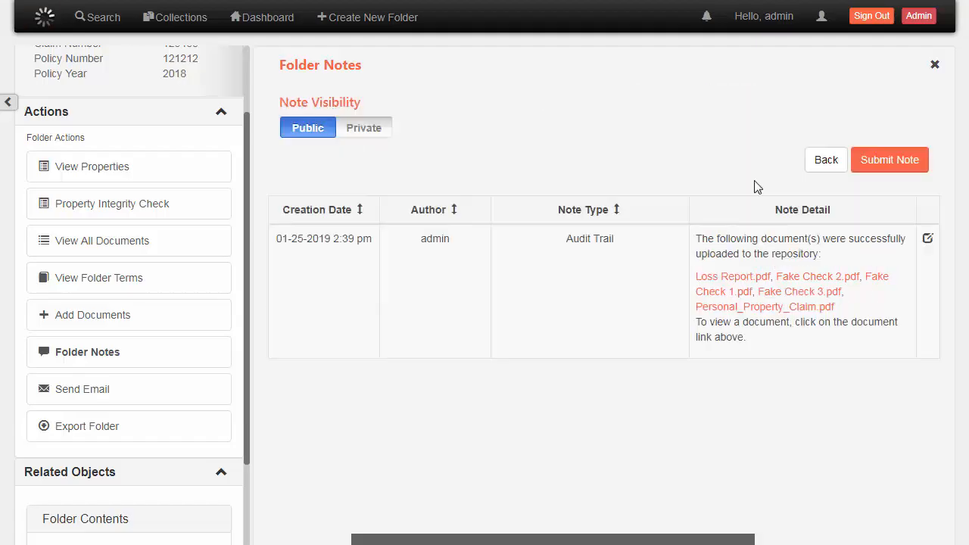
{"action": "left_click", "coordinate": [909, 177]}
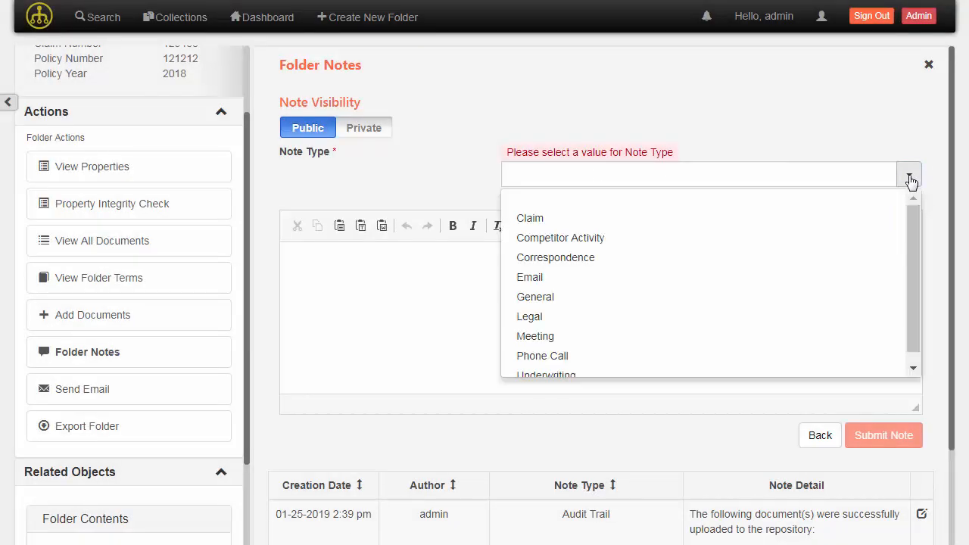
{"action": "scroll", "coordinate": [784, 261], "scroll_direction": "down", "scroll_amount": 1}
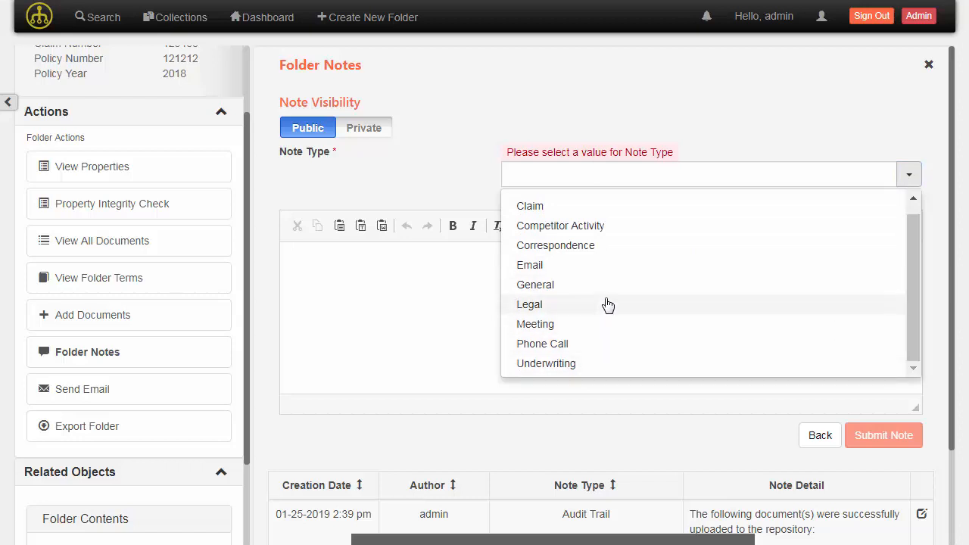
{"action": "left_click", "coordinate": [595, 212]}
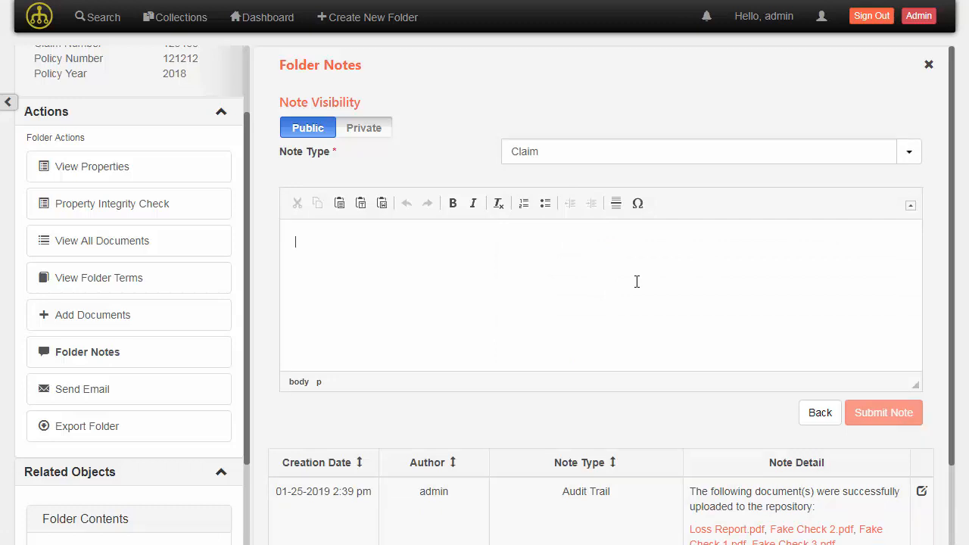
{"action": "type", "text": "Combined"}
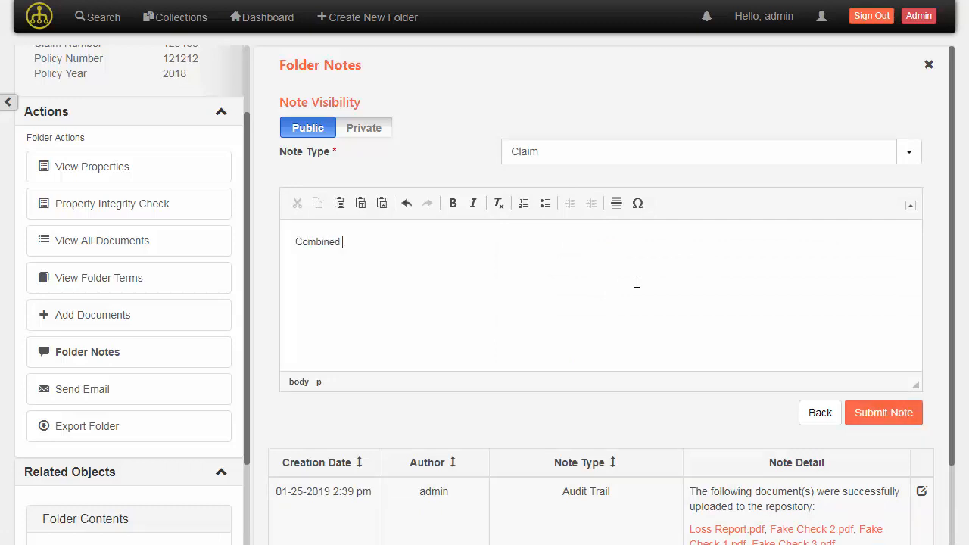
{"action": "type", "text": " All checks into a single "}
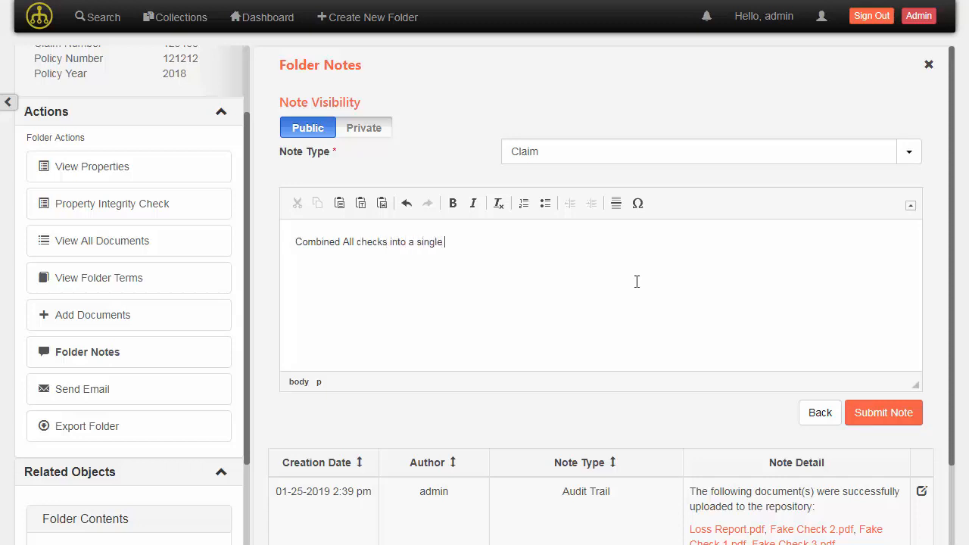
{"action": "type", "text": "check PDF"}
{"action": "left_click", "coordinate": [884, 421]}
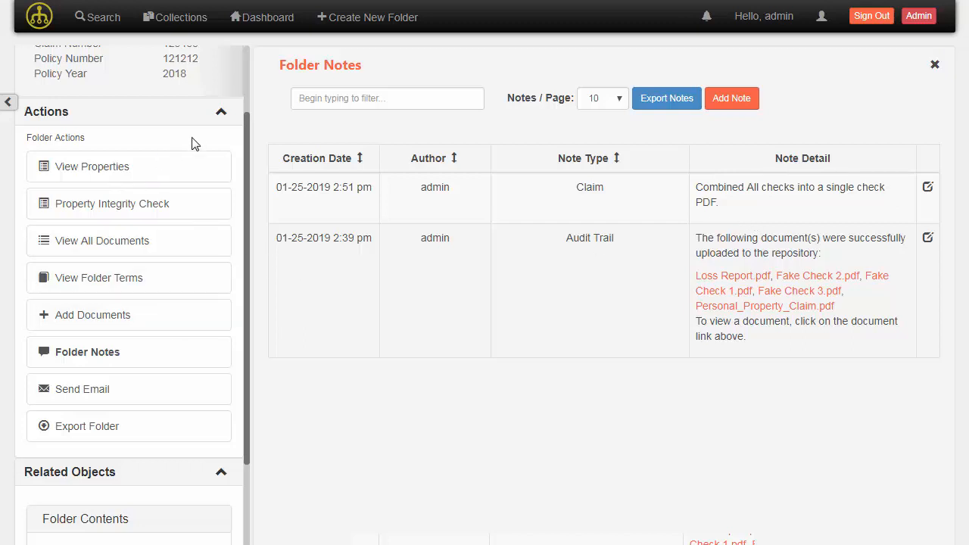
{"action": "left_click", "coordinate": [219, 115]}
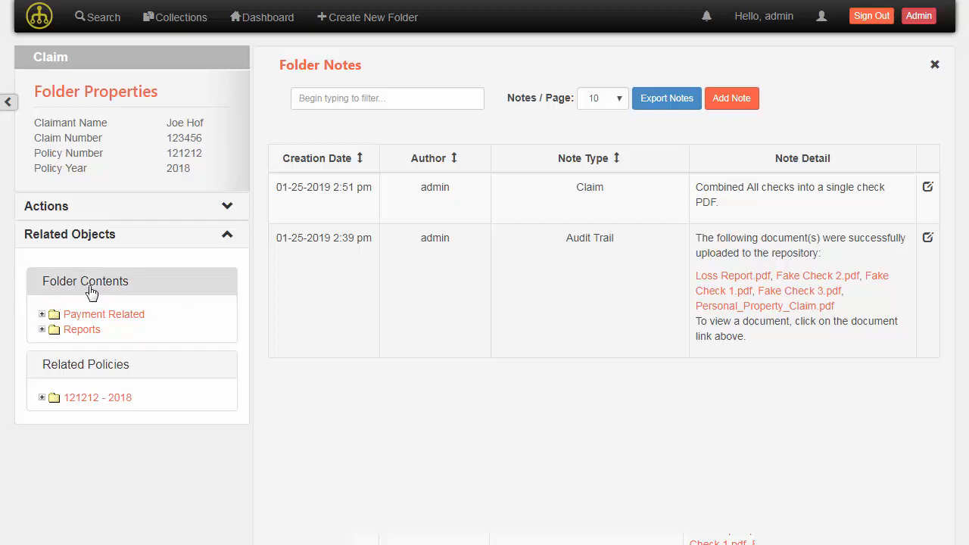
Expand the Payment Related and Reports folders and open Fake Check 1.pdf in the viewer
{"action": "left_click", "coordinate": [42, 314]}
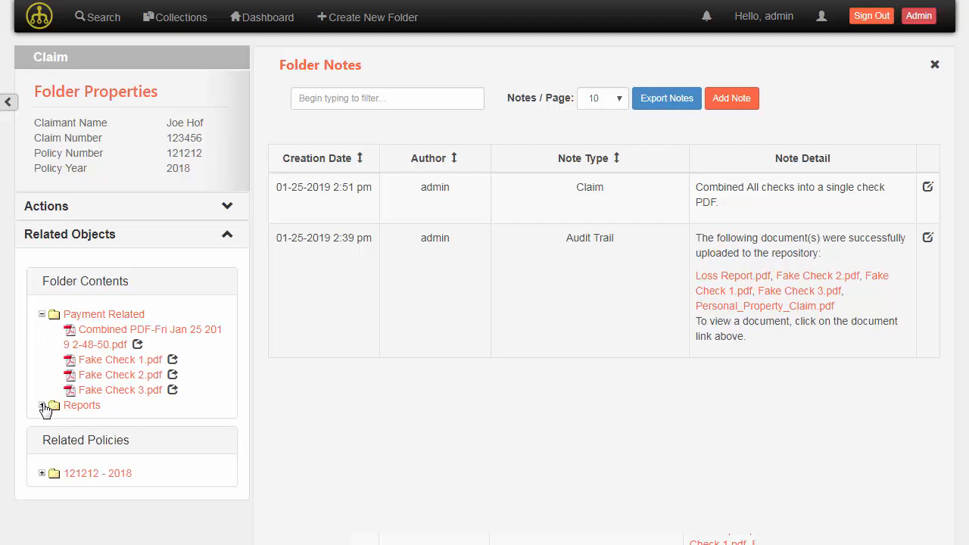
{"action": "left_click", "coordinate": [42, 407]}
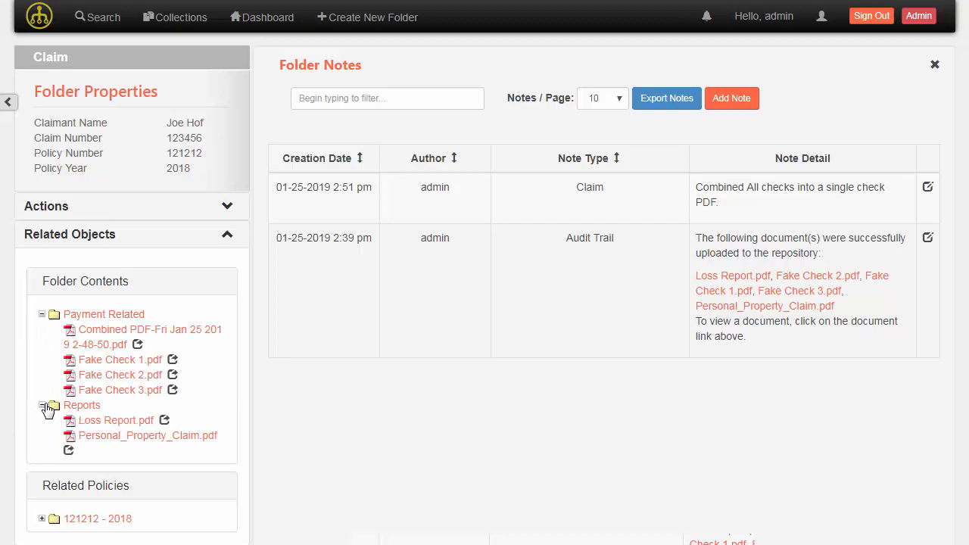
{"action": "left_click_drag", "start_coordinate": [47, 409], "coordinate": [268, 471]}
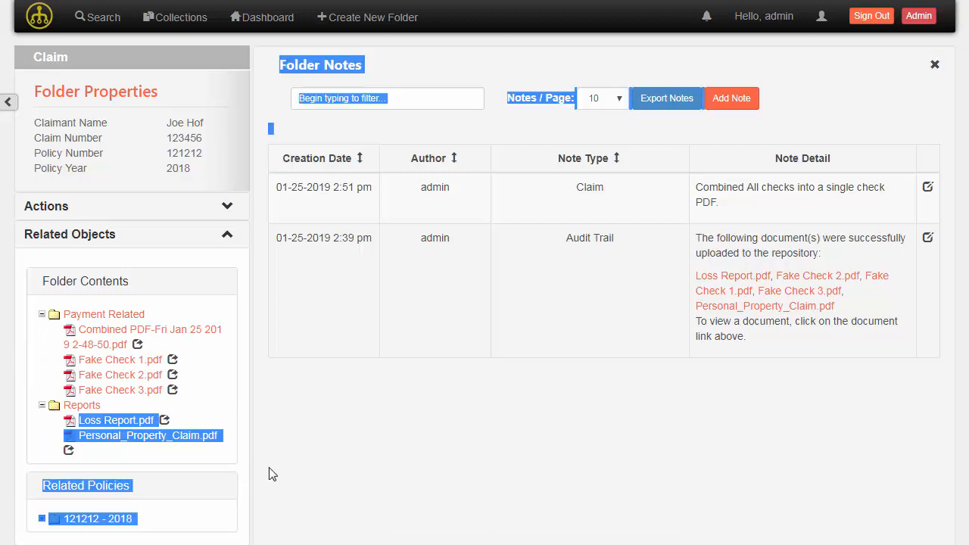
{"action": "left_click", "coordinate": [265, 430]}
{"action": "left_click", "coordinate": [117, 361]}
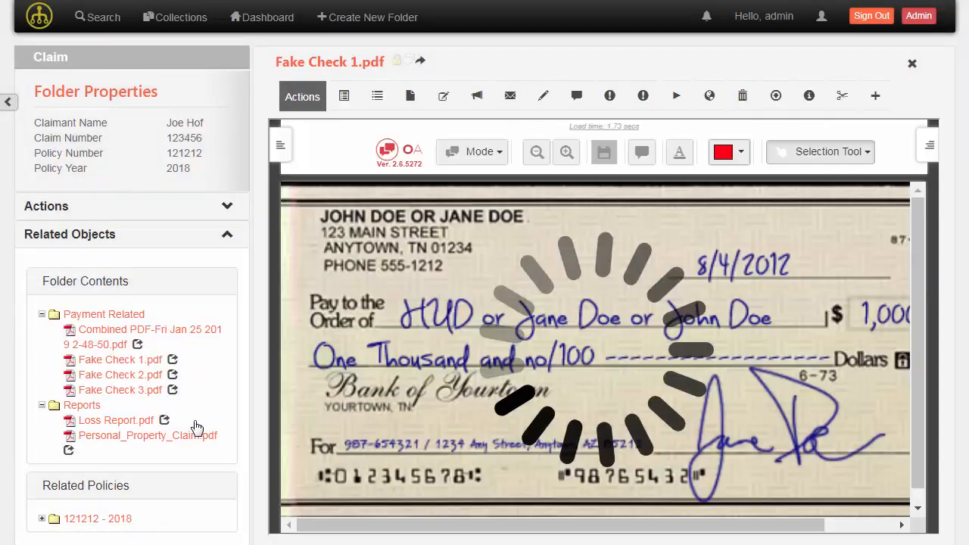
Briefly view Fake Check 2.pdf side by side, collapse Folder Contents, and inspect the empty 121212 - 2018 folder
{"action": "left_click", "coordinate": [173, 376]}
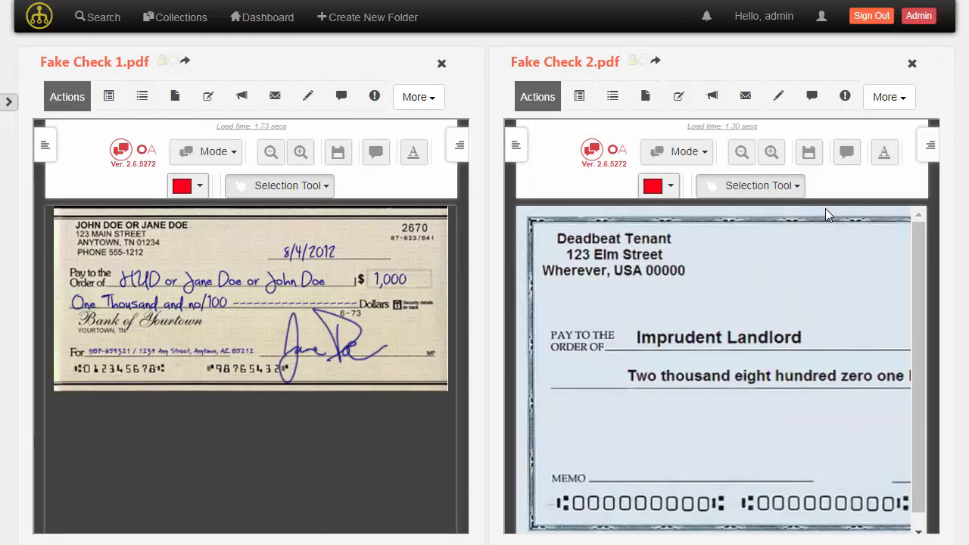
{"action": "left_click", "coordinate": [912, 64]}
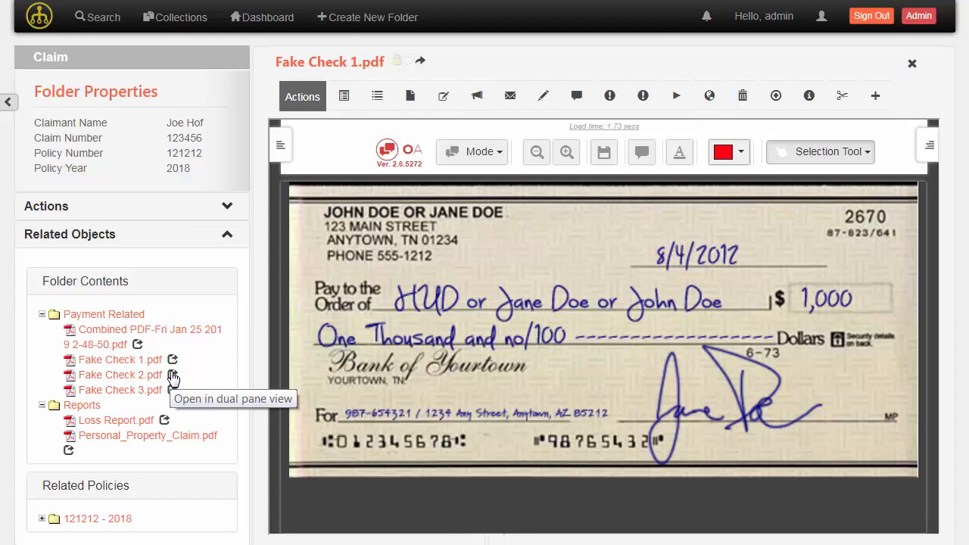
{"action": "left_click", "coordinate": [140, 283]}
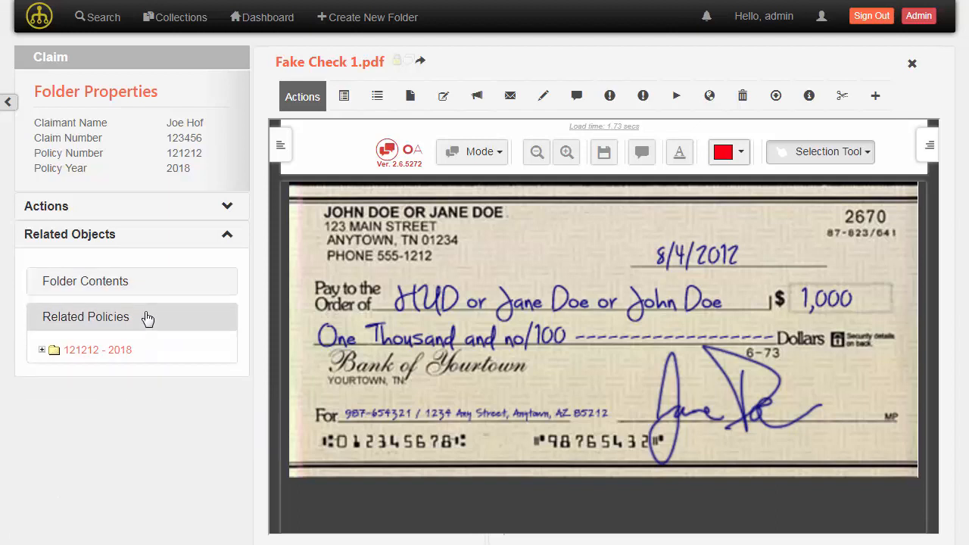
{"action": "left_click", "coordinate": [42, 351]}
{"action": "left_click", "coordinate": [41, 351]}
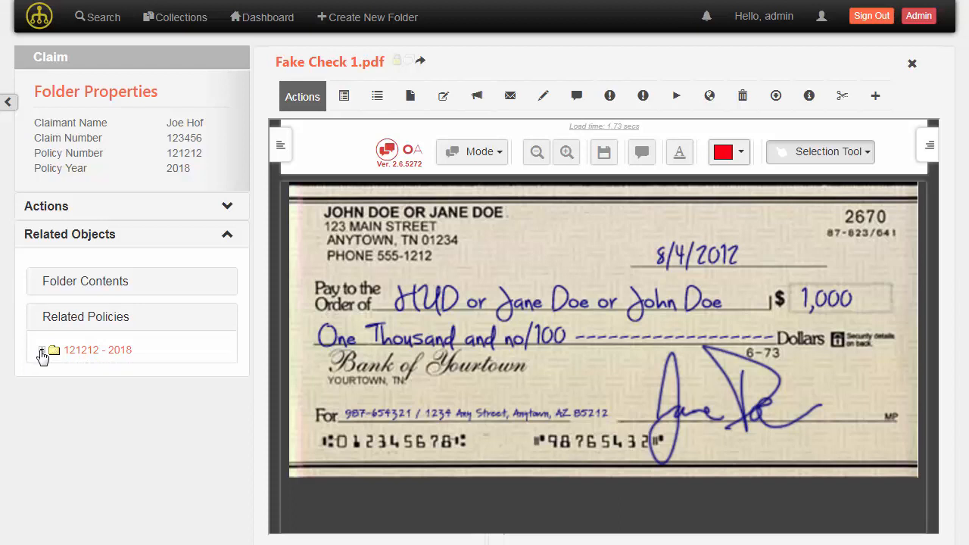